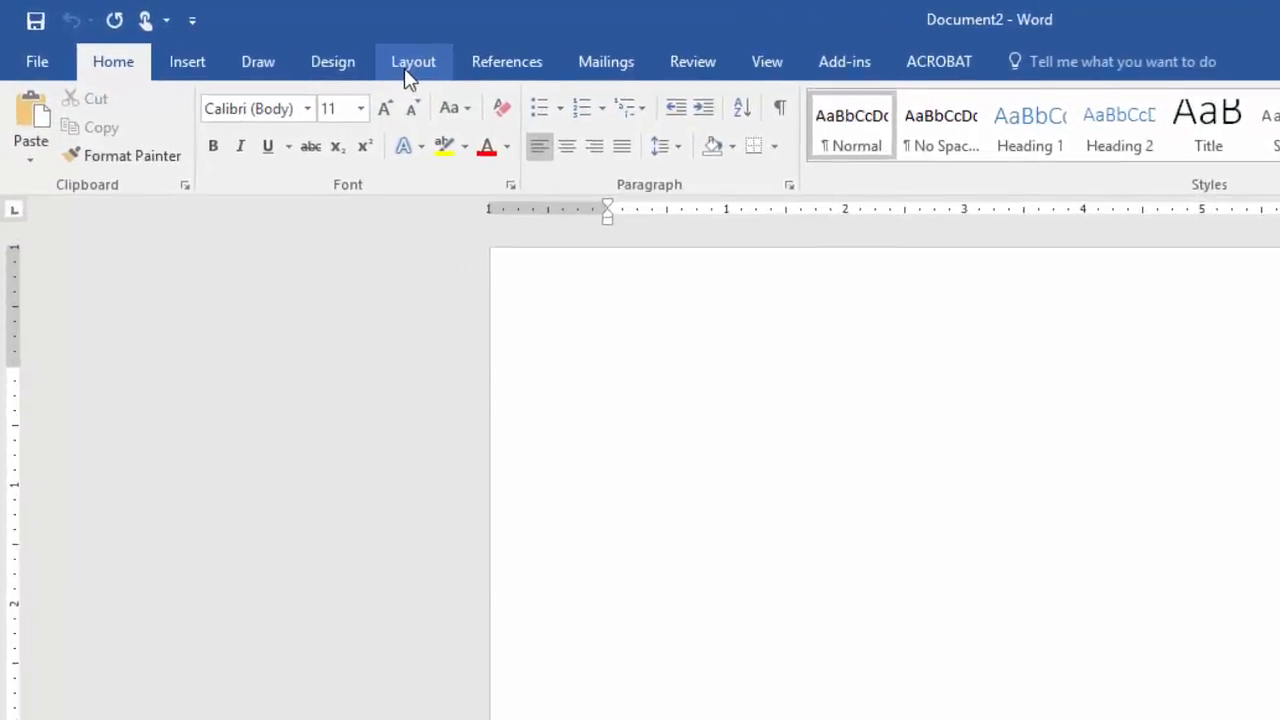
# - Set the document's top, bottom, left and right margins to 0.5 inch using custom margins
pyautogui.click(448, 76)
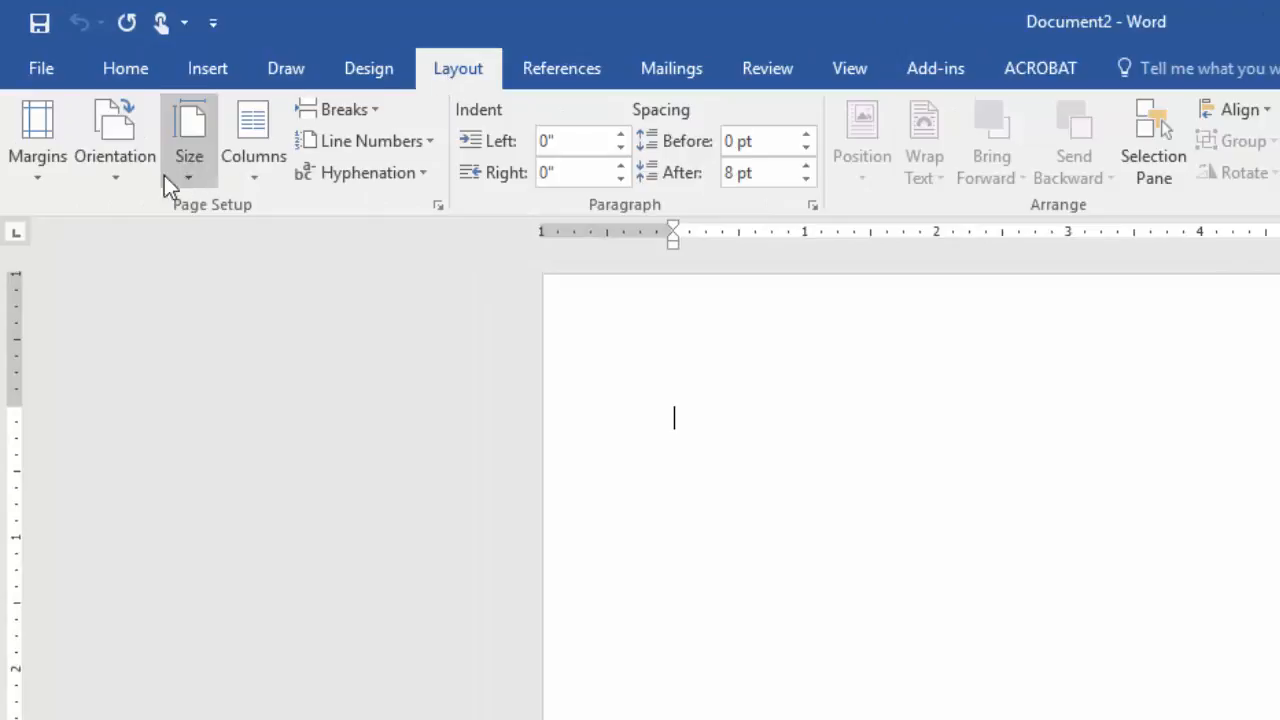
pyautogui.click(49, 181)
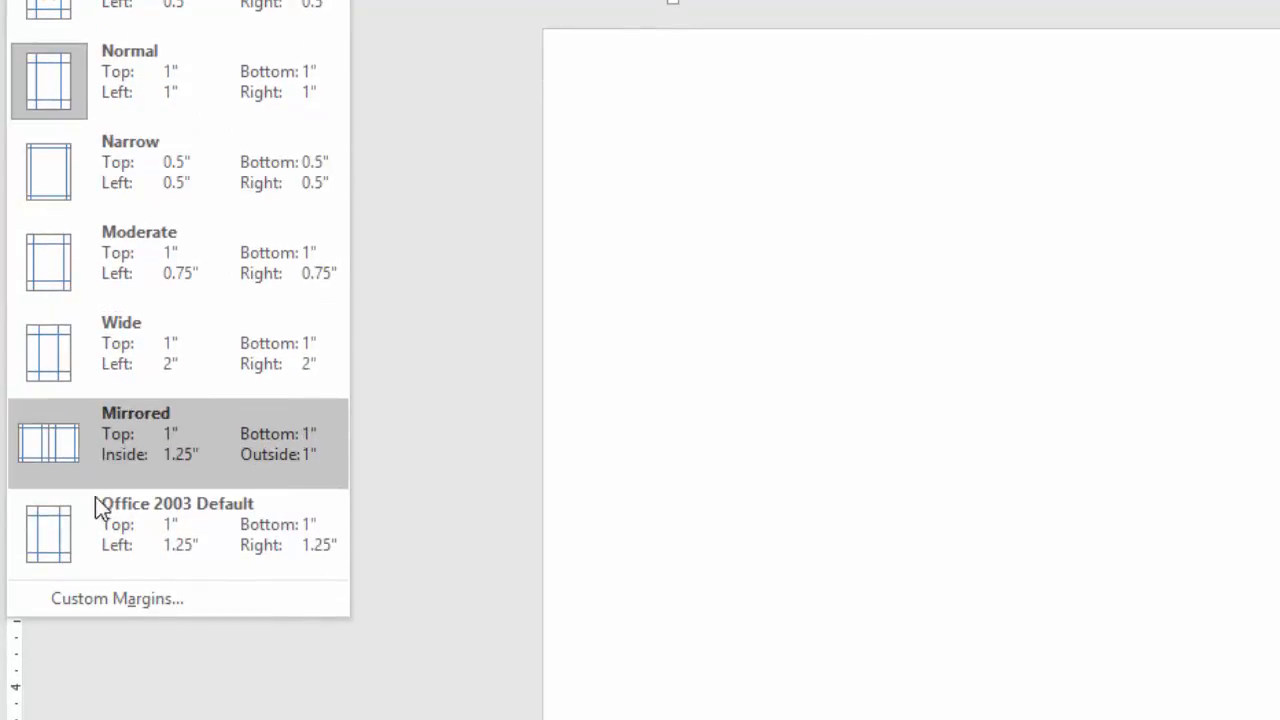
pyautogui.click(109, 597)
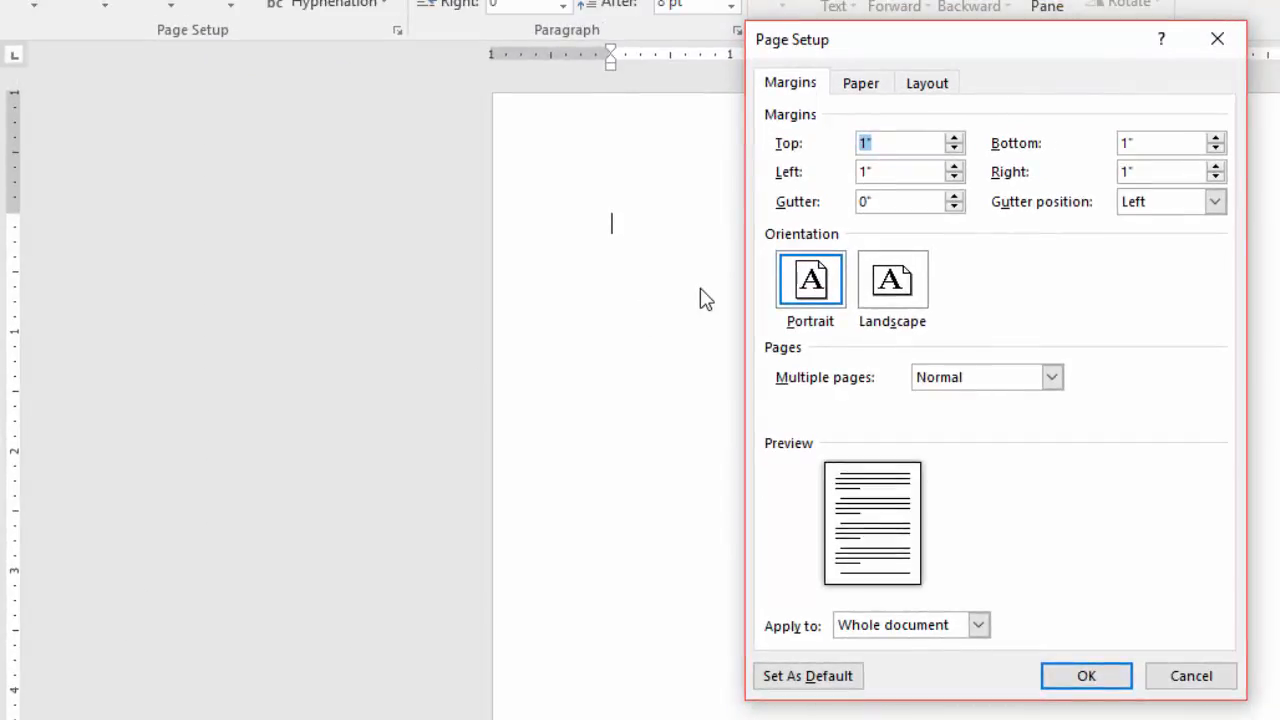
pyautogui.write('.5')
pyautogui.press('Tab')
pyautogui.write('.')
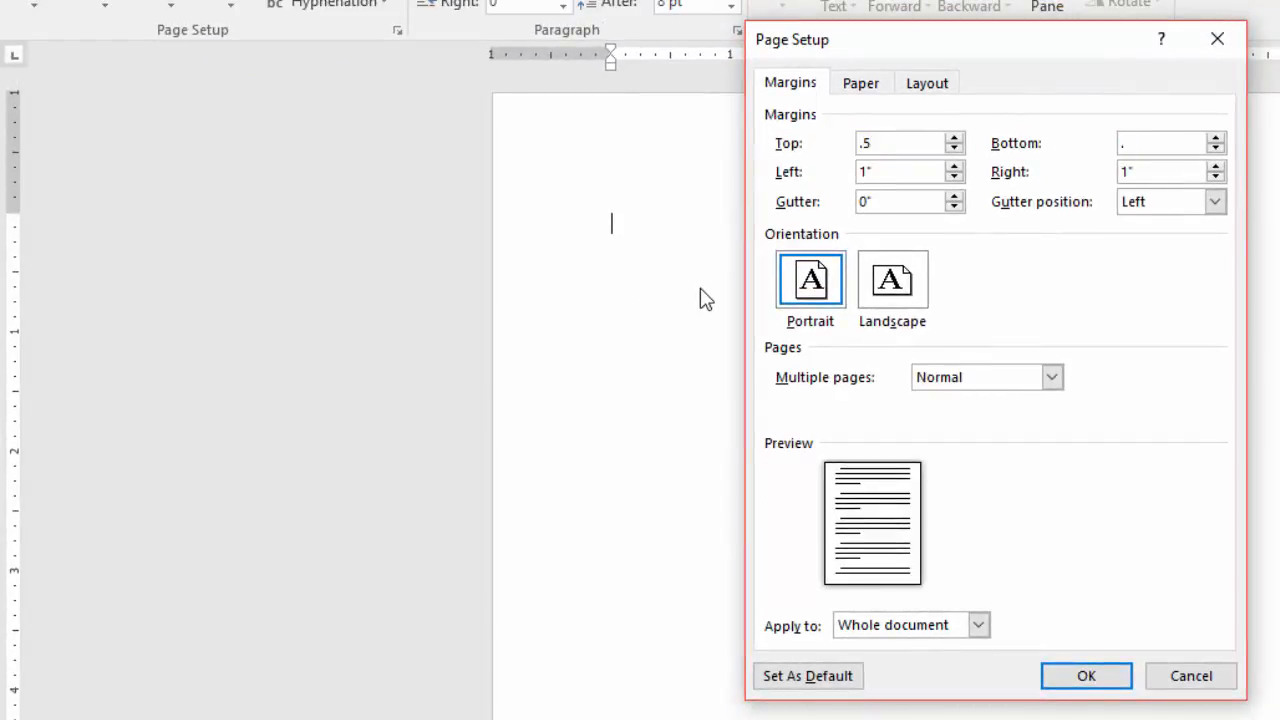
pyautogui.write('5')
pyautogui.press('Tab')
pyautogui.write('.5')
pyautogui.press('Tab')
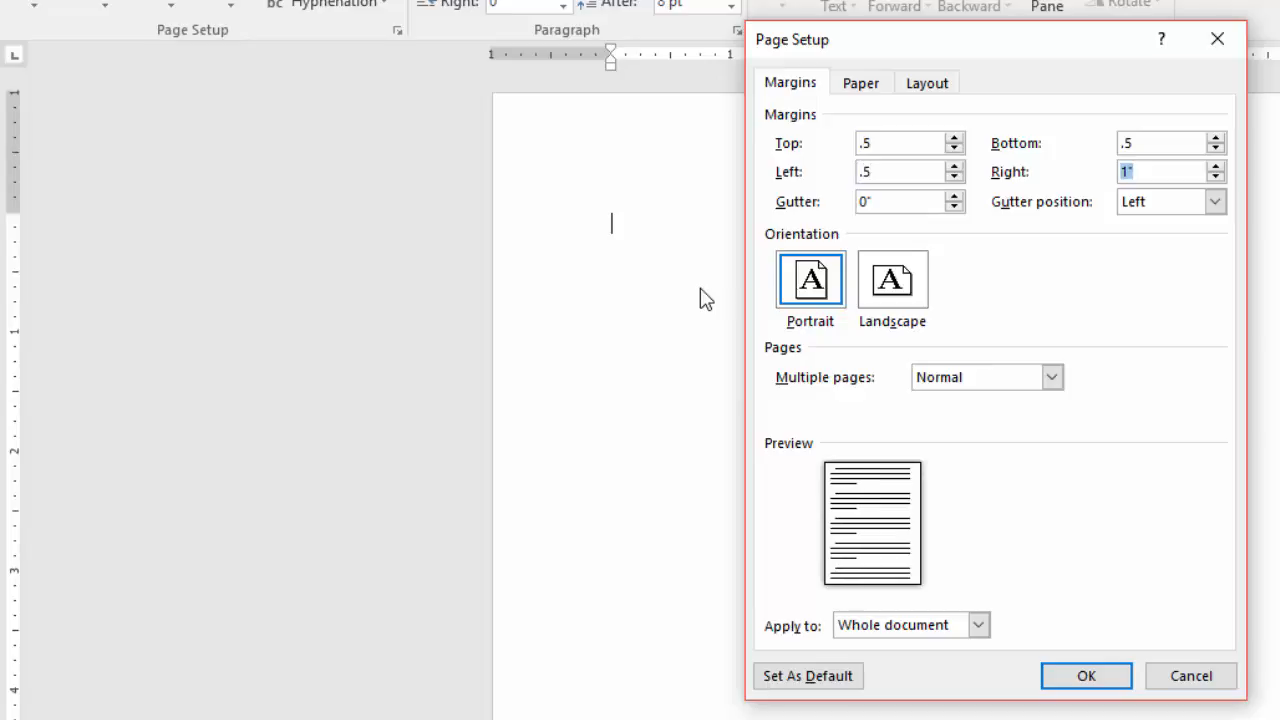
pyautogui.write('.5')
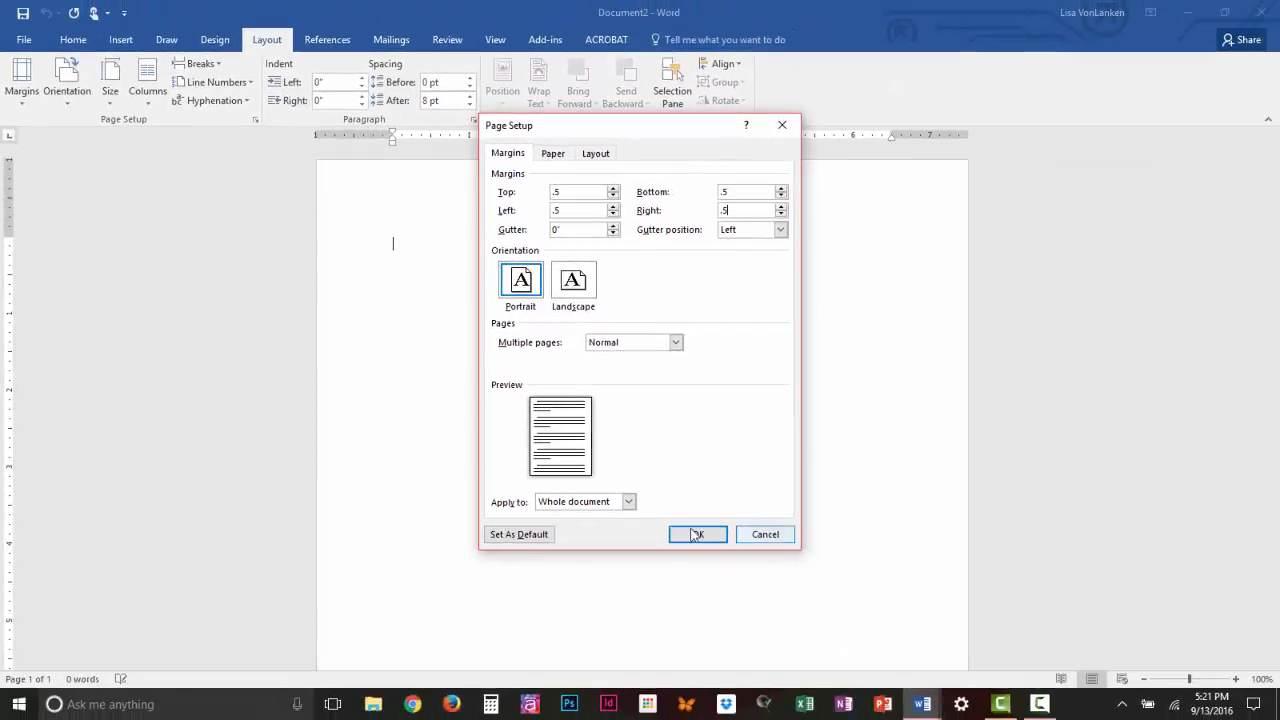
pyautogui.click(696, 535)
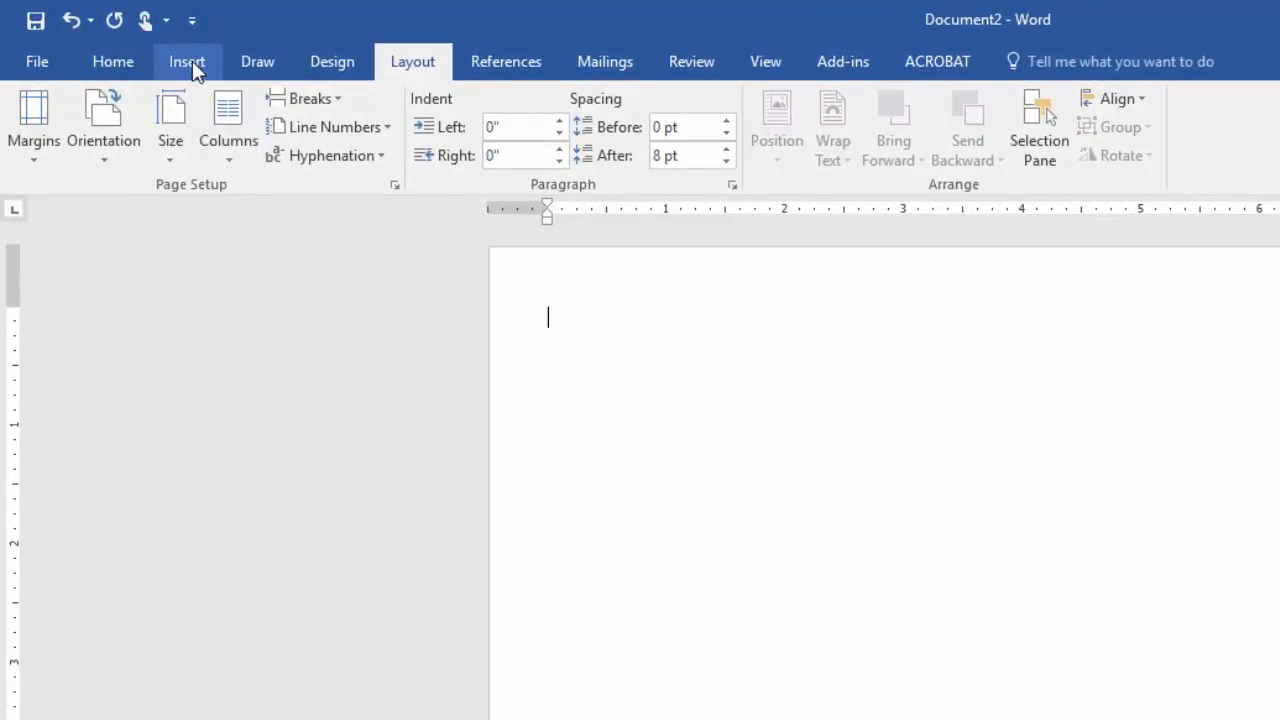
# - Insert a table with seven columns and five rows at the start of the page
pyautogui.click(187, 62)
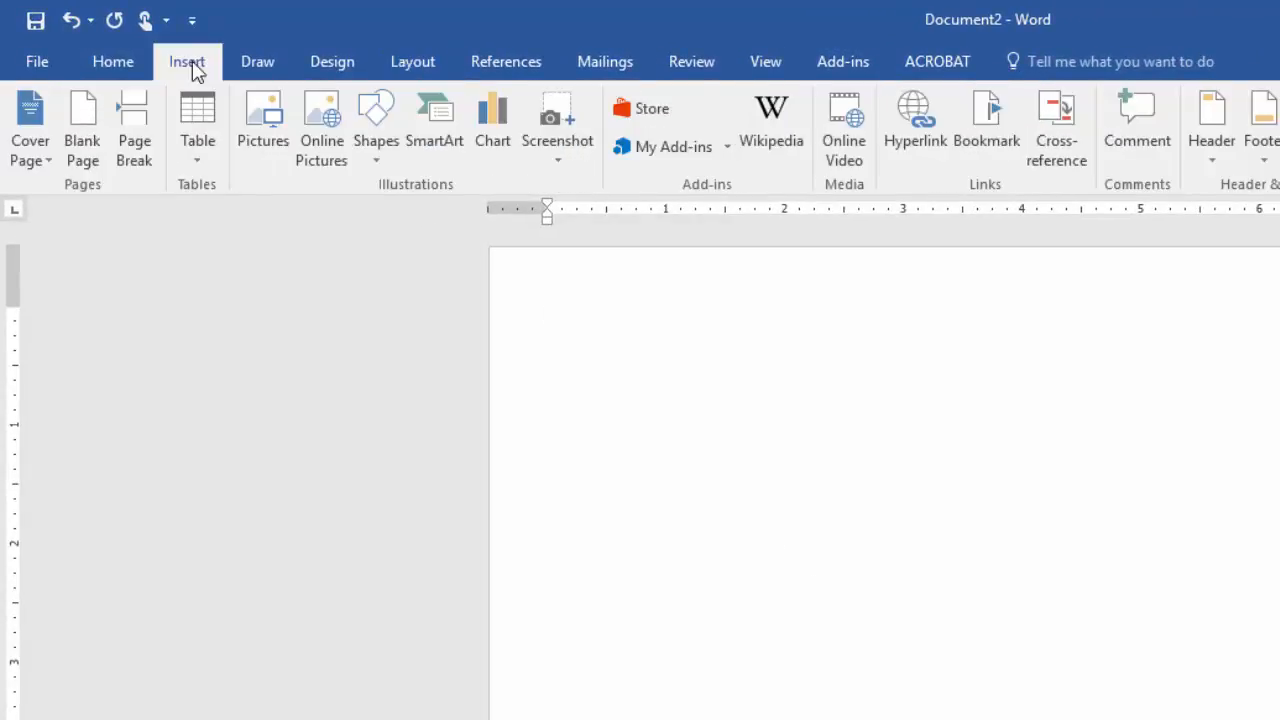
pyautogui.click(203, 163)
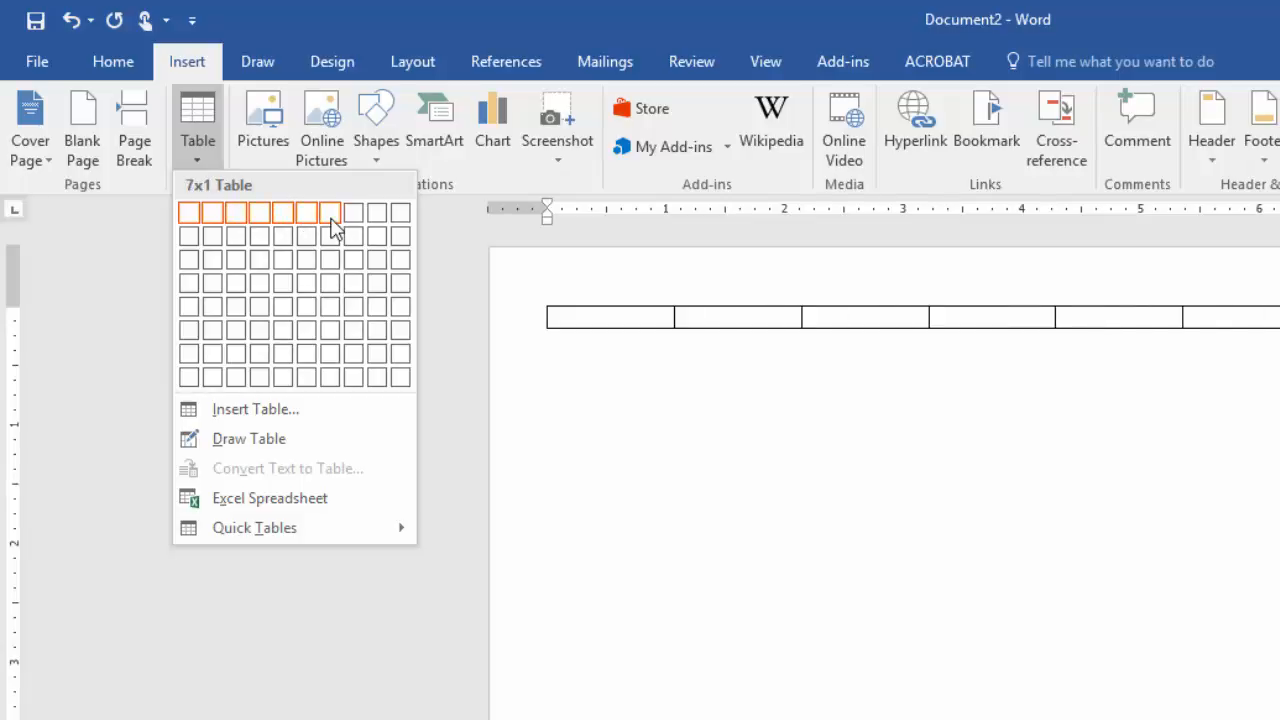
pyautogui.click(340, 314)
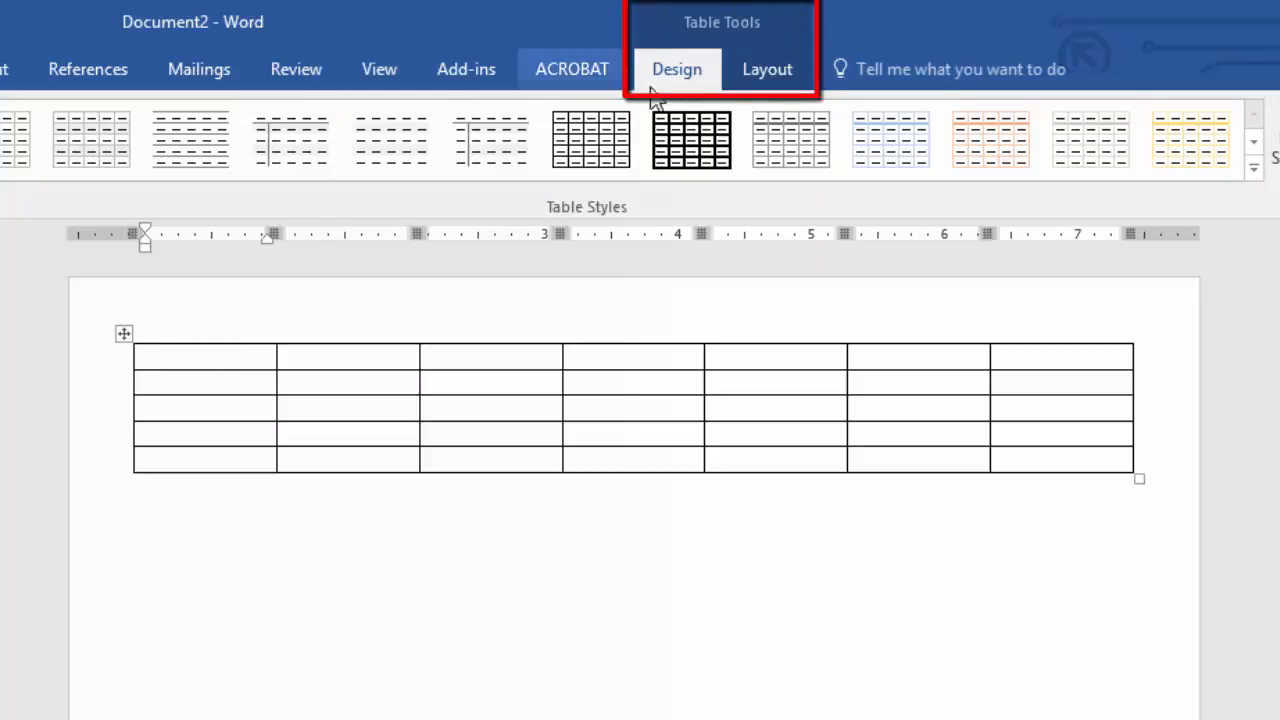
pyautogui.click(469, 604)
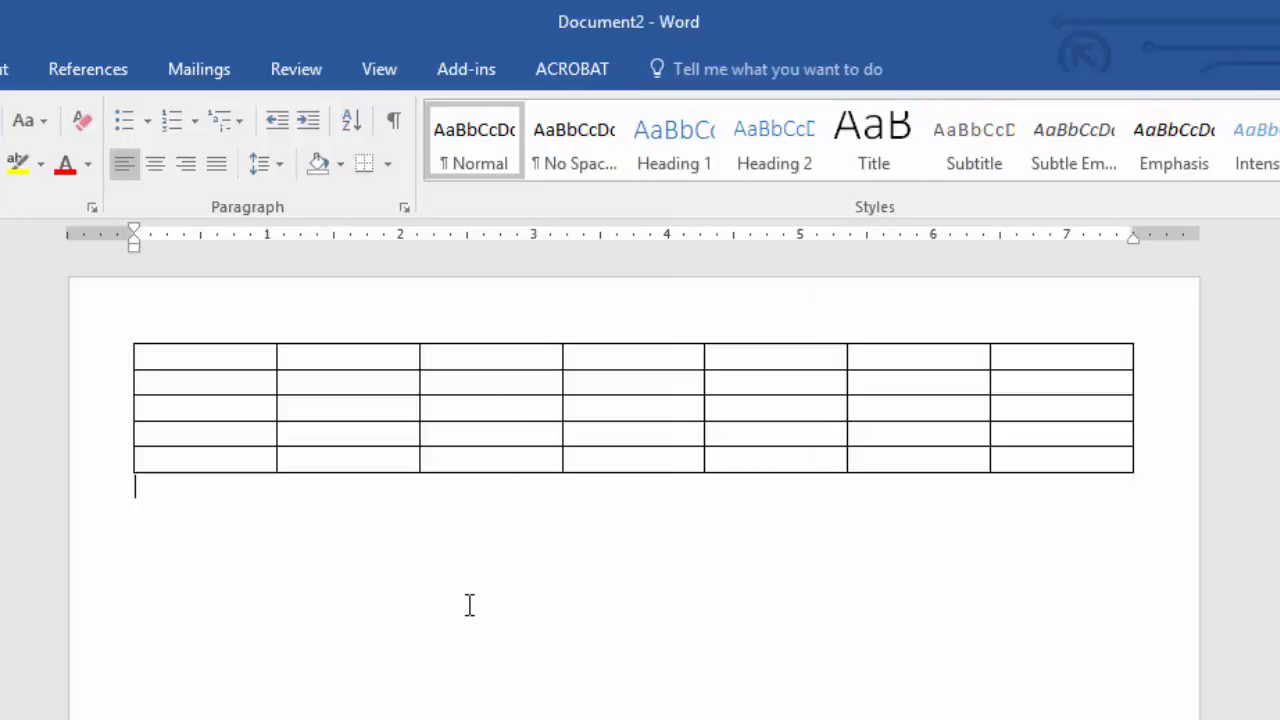
# - Set the width of the table's first column to 1 inch
pyautogui.click(232, 359)
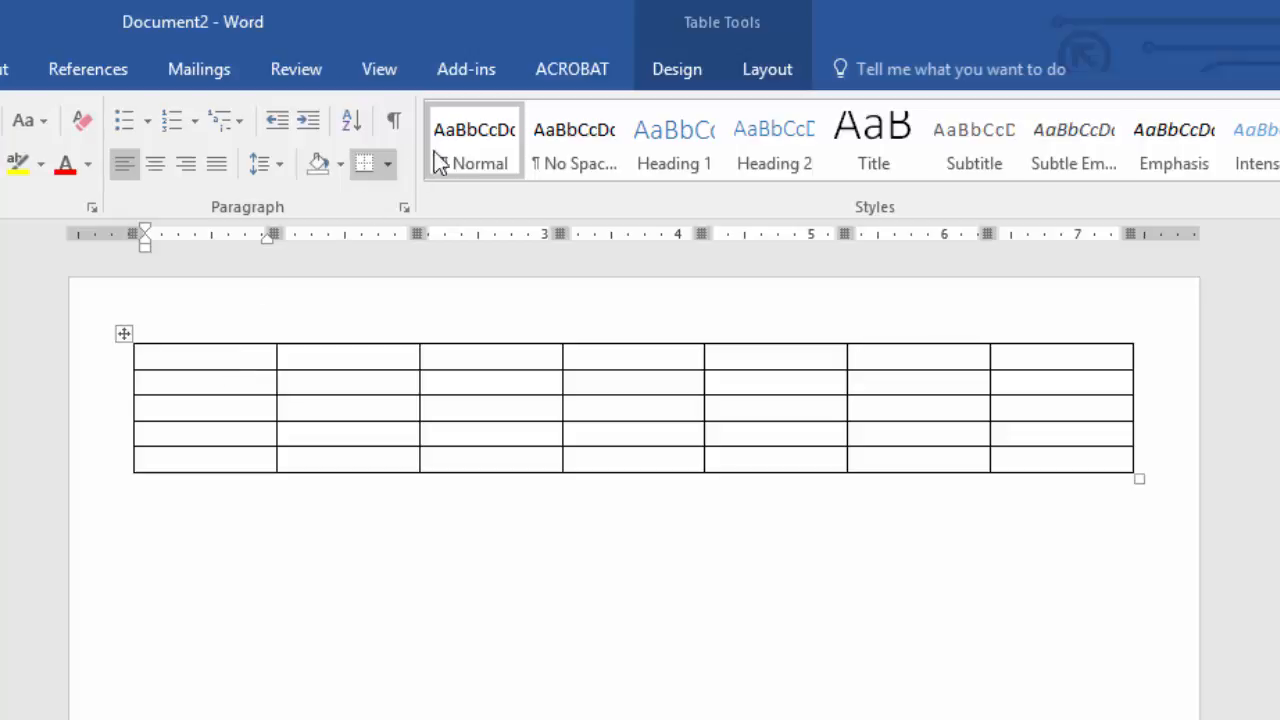
pyautogui.click(768, 74)
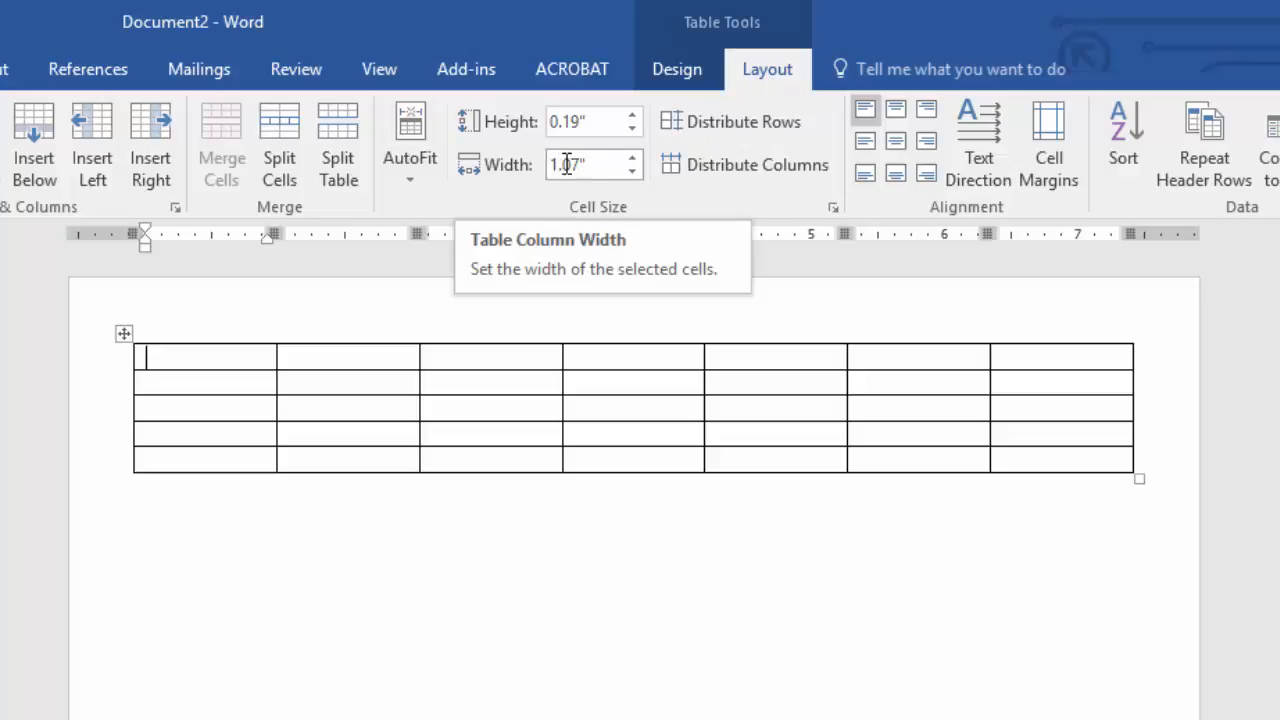
pyautogui.click(598, 168)
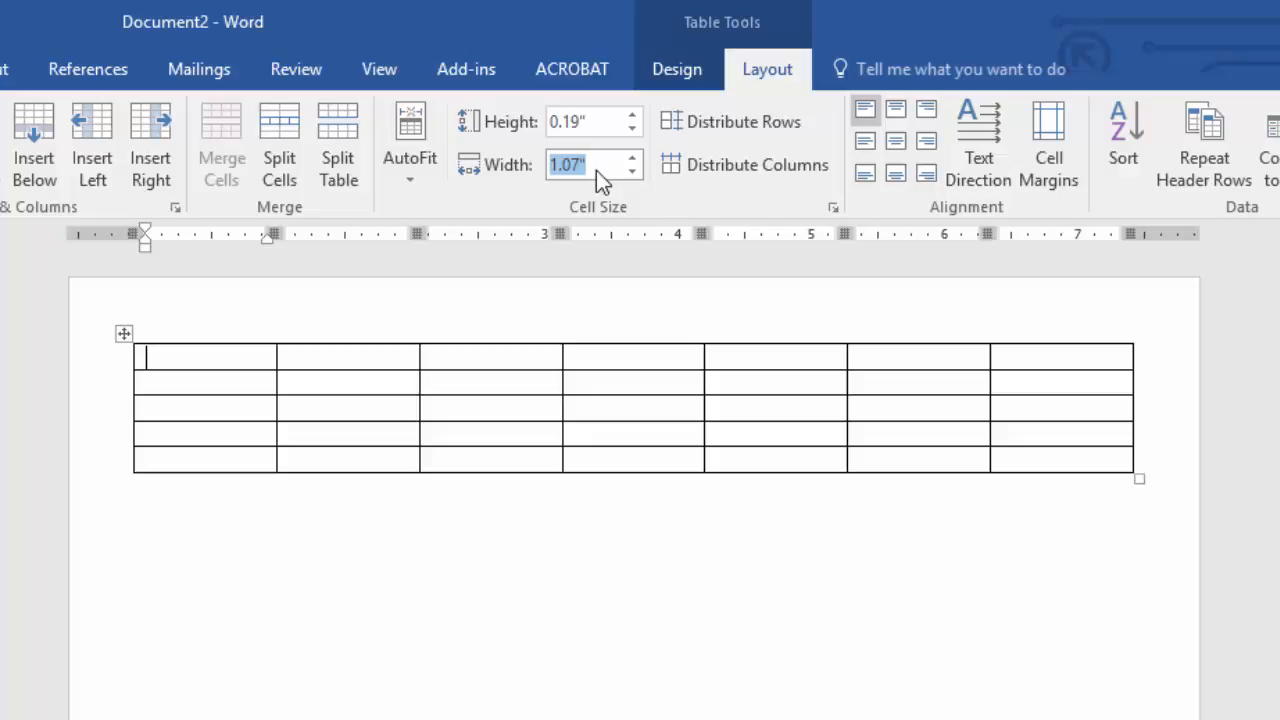
pyautogui.write('1')
pyautogui.press('Return')
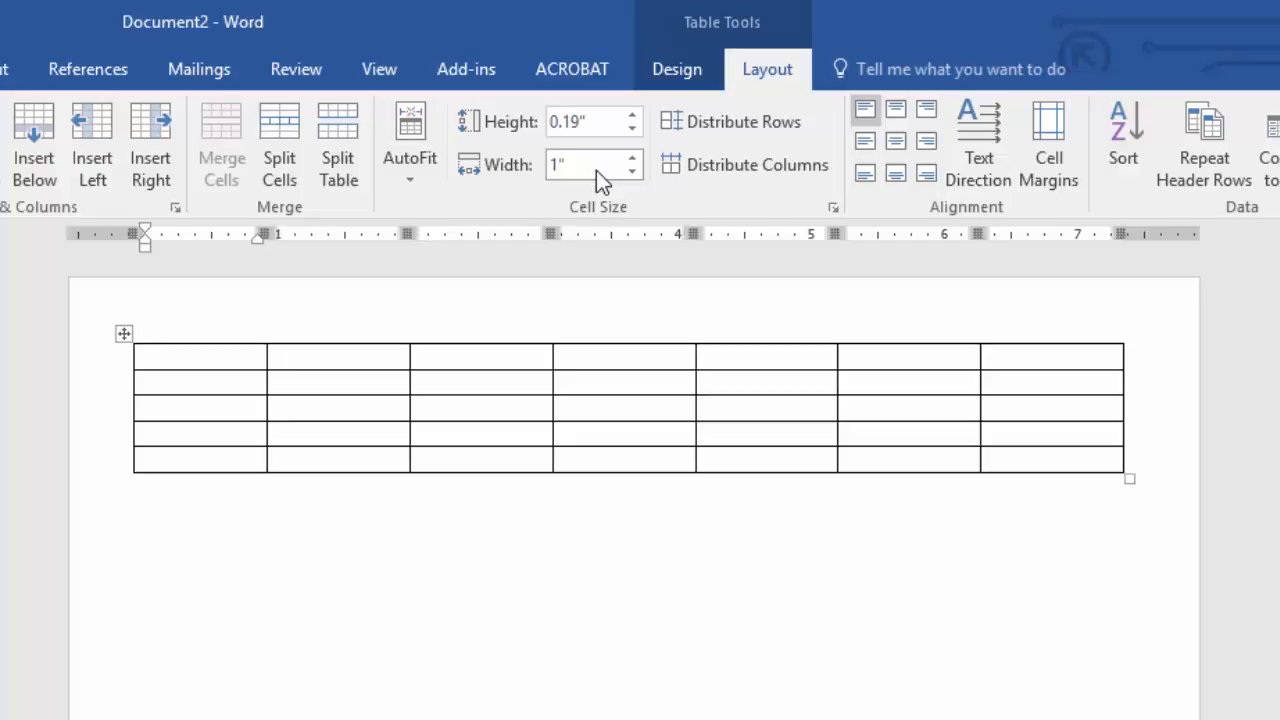
# - Set the second column's width to 0.69 inch and the third column's width to 1.37 inches
pyautogui.click(361, 355)
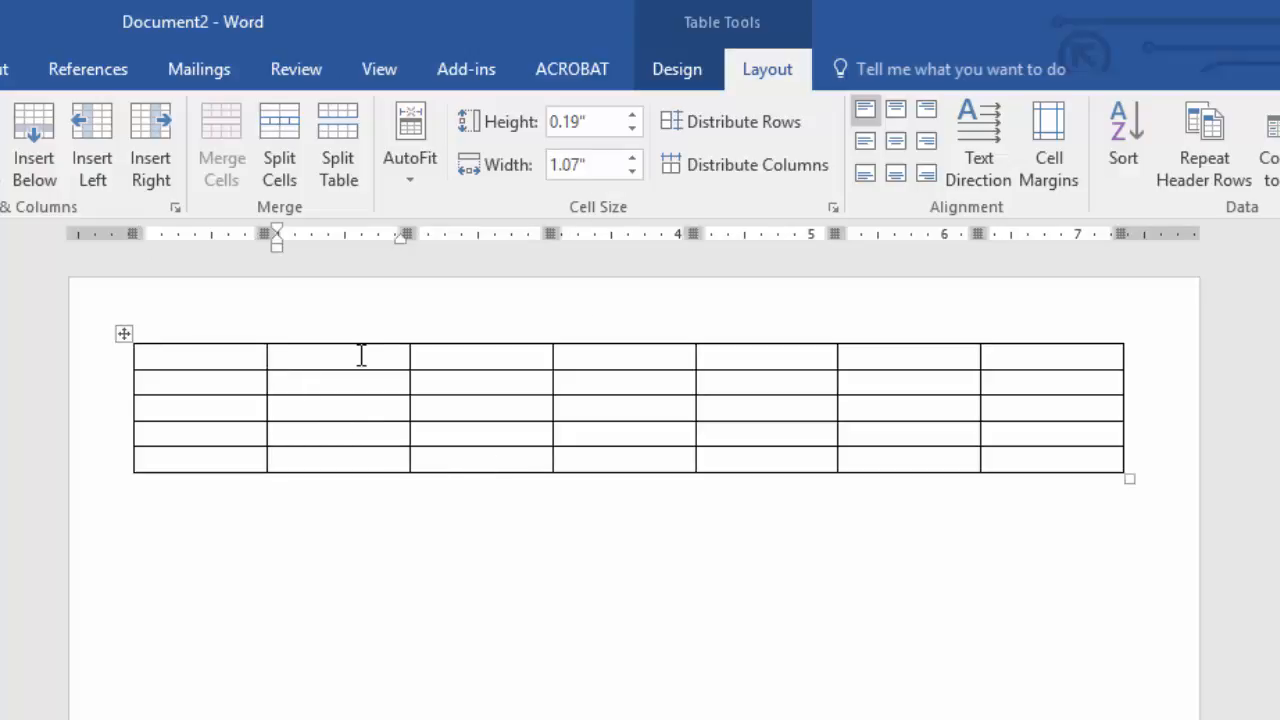
pyautogui.click(596, 166)
pyautogui.write('.69')
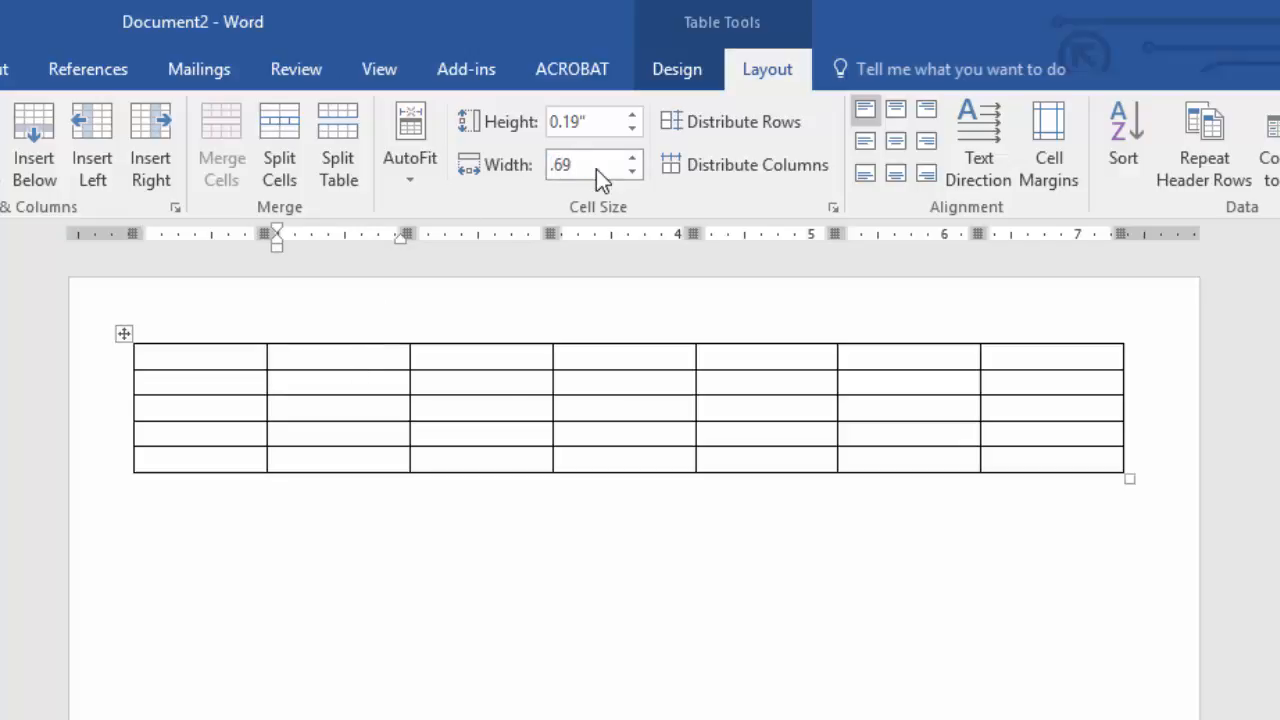
pyautogui.press('Return')
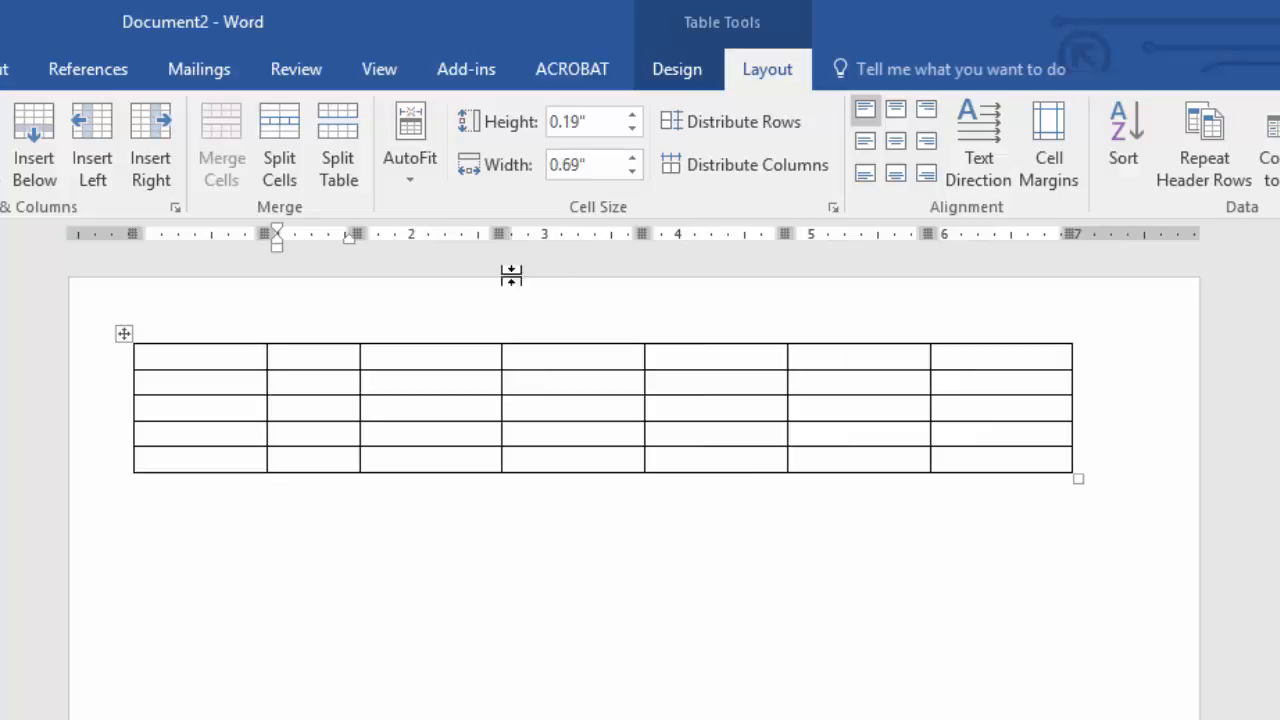
pyautogui.click(425, 368)
pyautogui.click(606, 165)
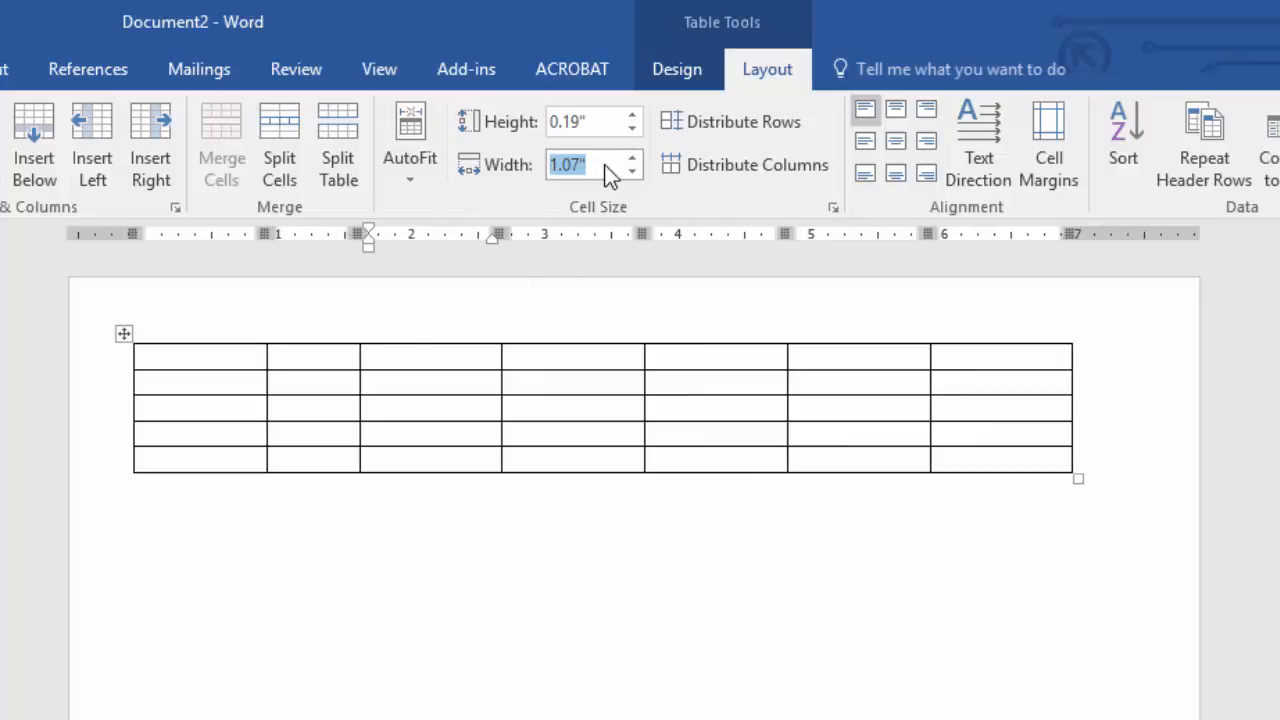
pyautogui.write('1.37')
pyautogui.press('Return')
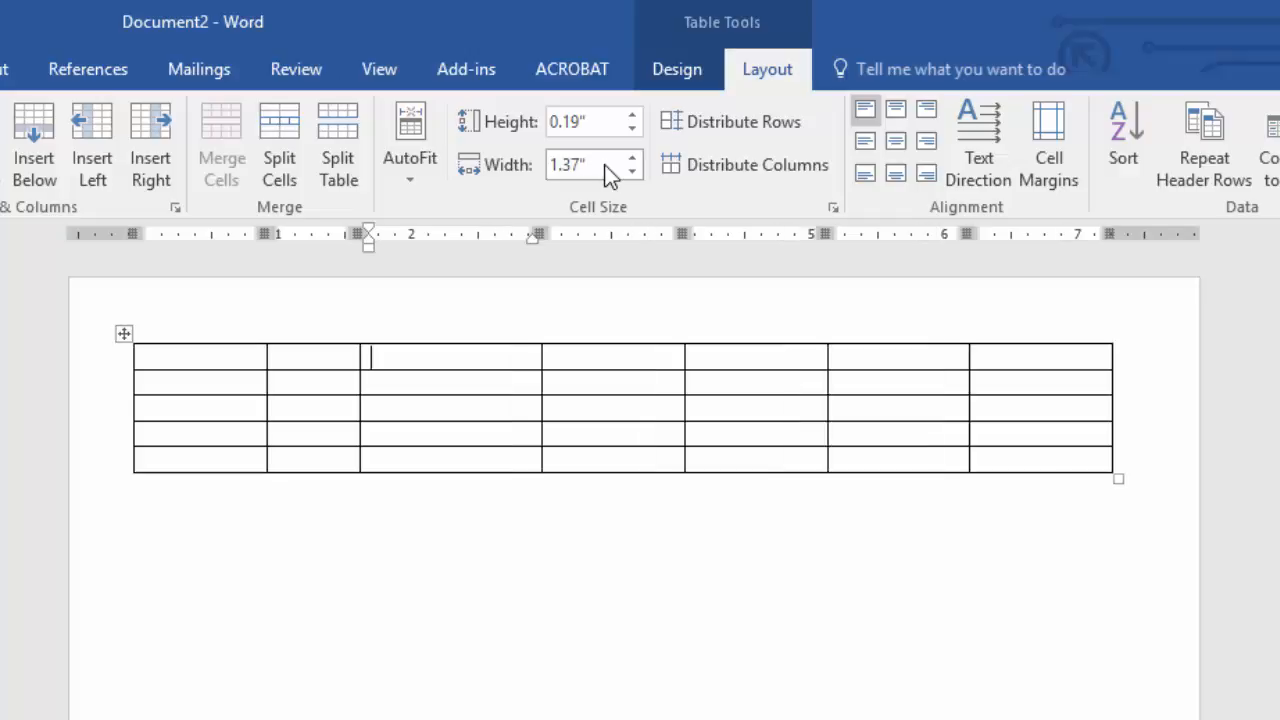
# - Set the fourth column's width to 0.69 inch and the fifth column's width to 0.68 inch
pyautogui.click(594, 360)
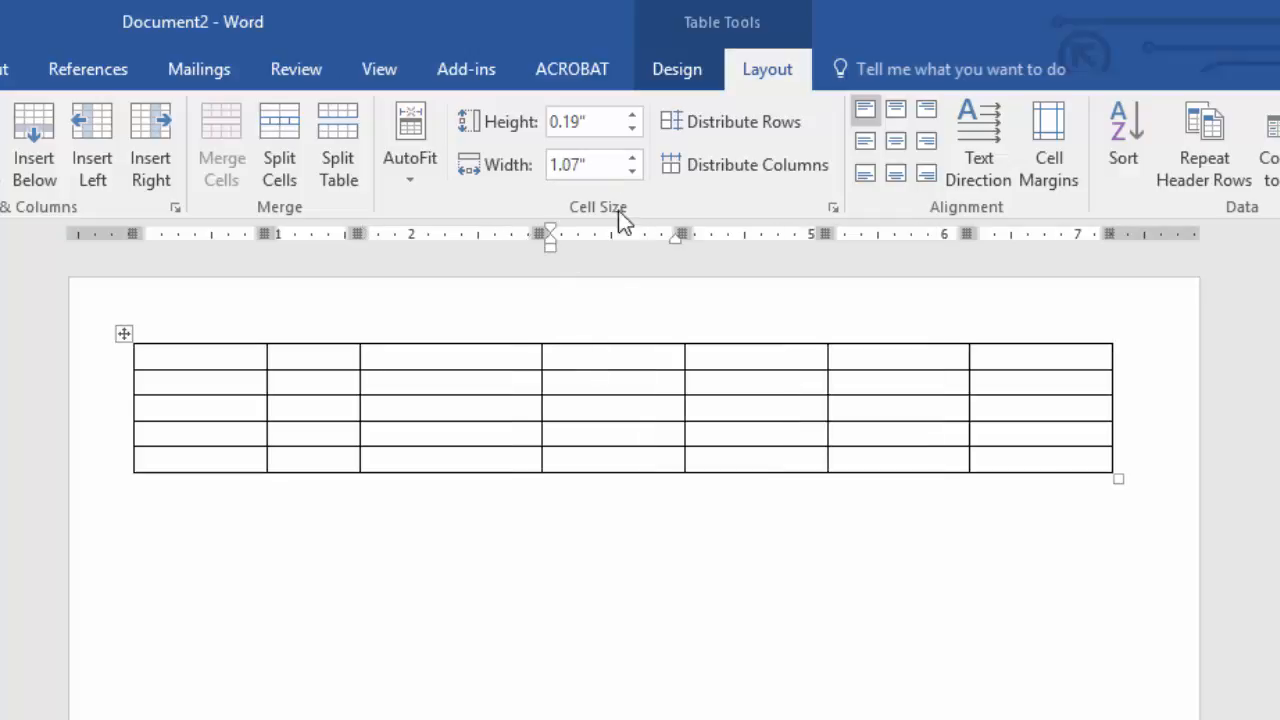
pyautogui.click(601, 168)
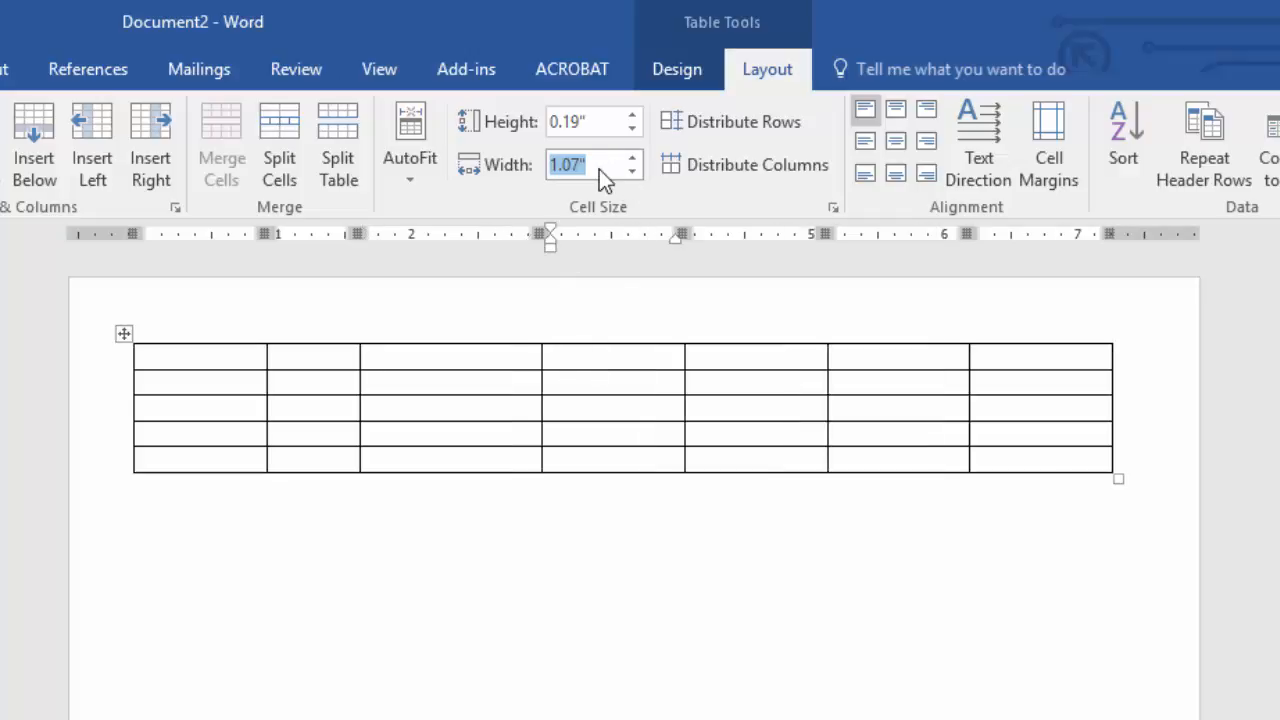
pyautogui.write('.69')
pyautogui.press('Return')
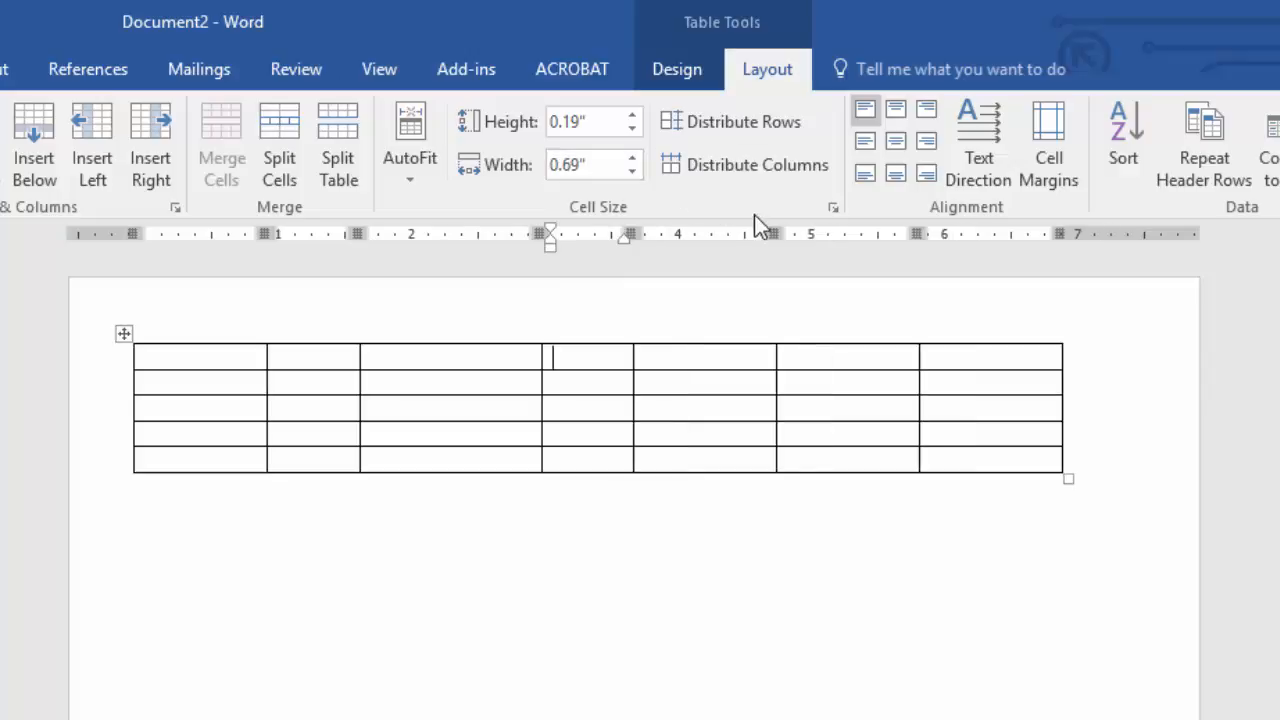
pyautogui.click(720, 362)
pyautogui.click(589, 166)
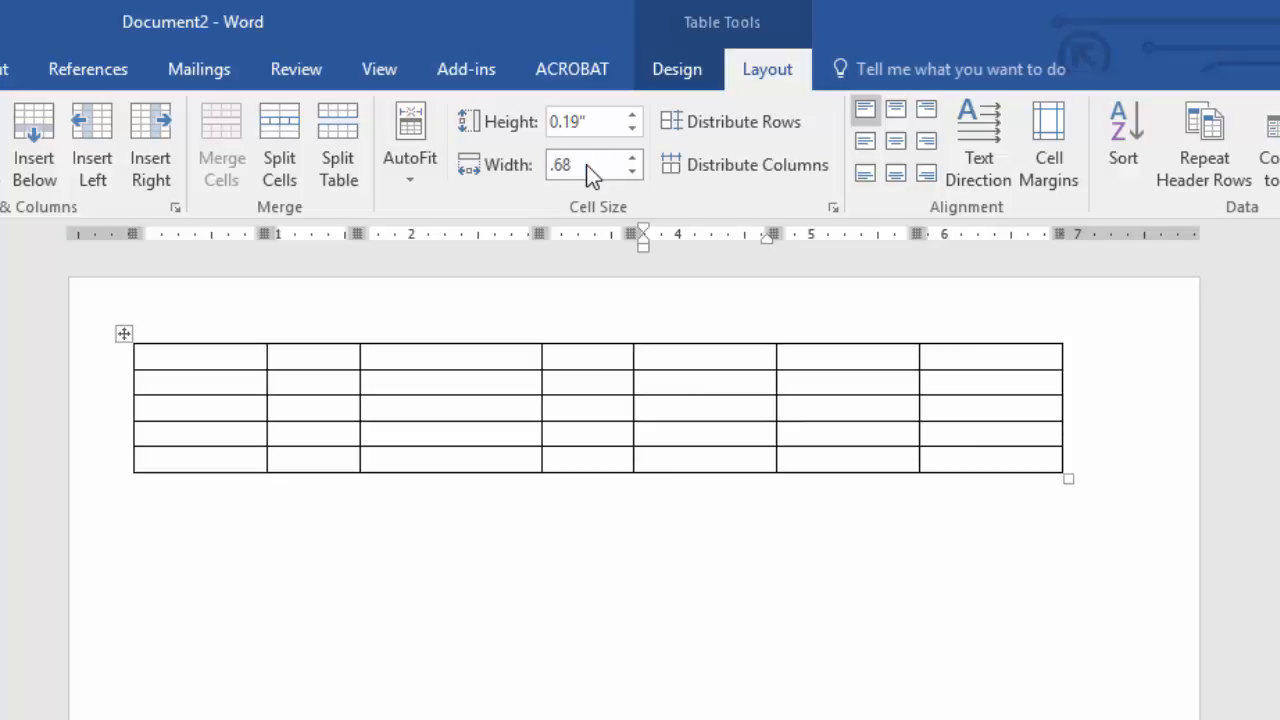
pyautogui.press('Return')
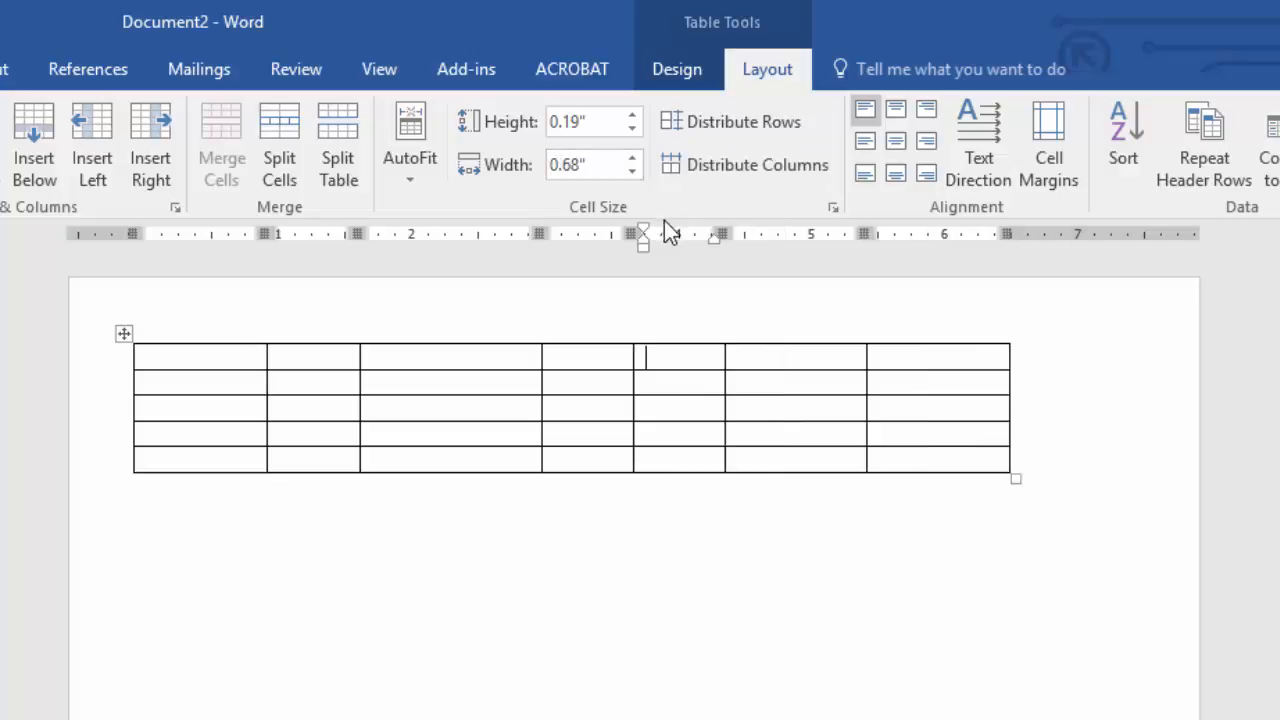
# - Set the sixth column's width to 1.37 inches and the seventh column's width to 1.69 inches
pyautogui.click(808, 362)
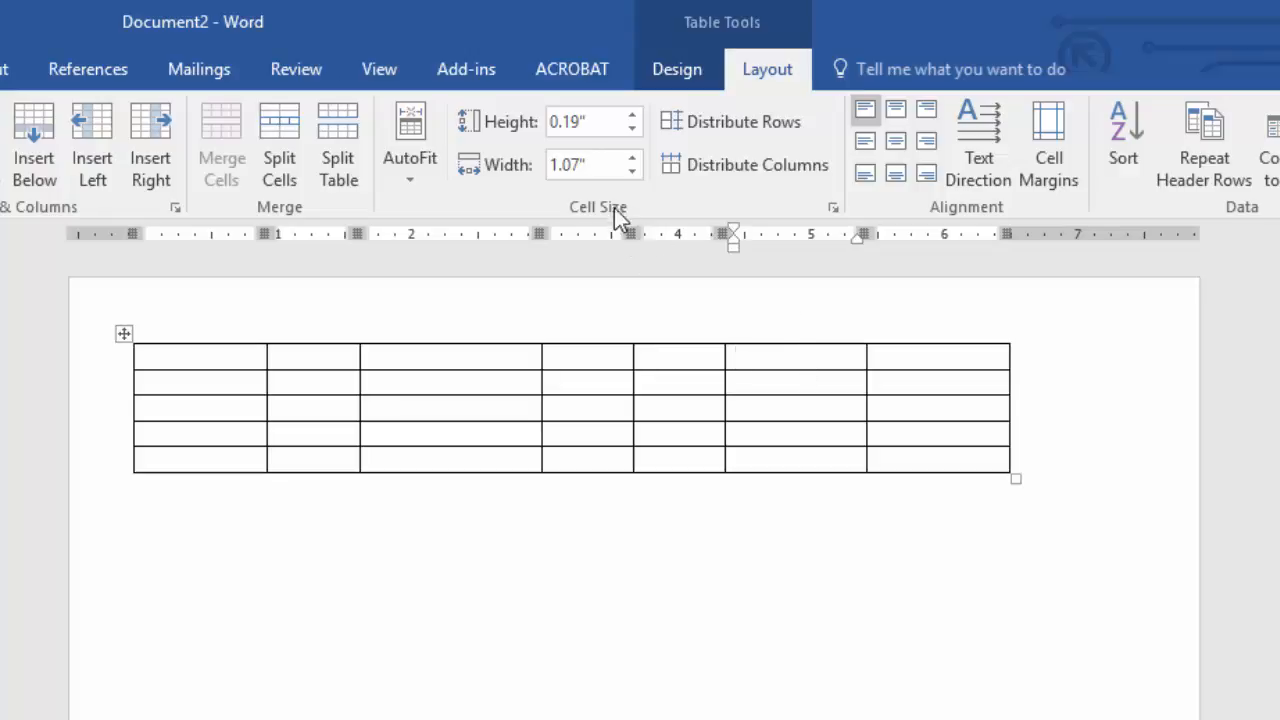
pyautogui.click(586, 166)
pyautogui.write('1.37')
pyautogui.press('Return')
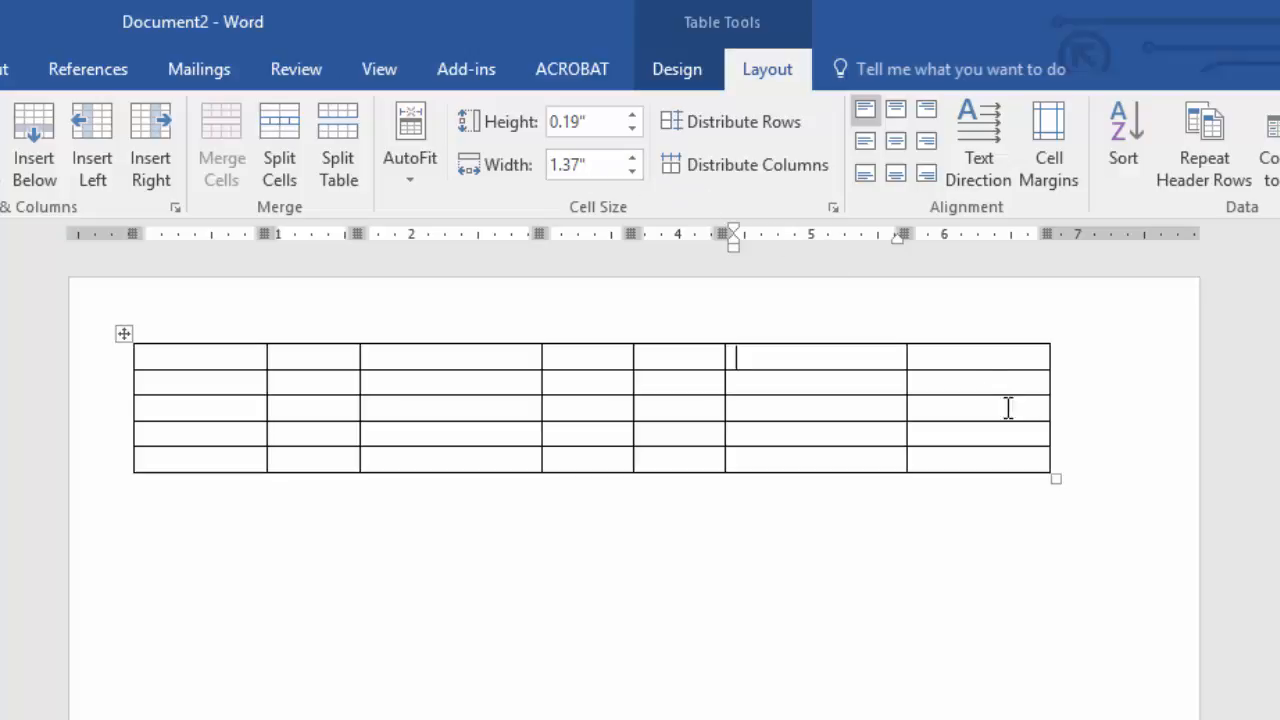
pyautogui.click(986, 362)
pyautogui.click(590, 166)
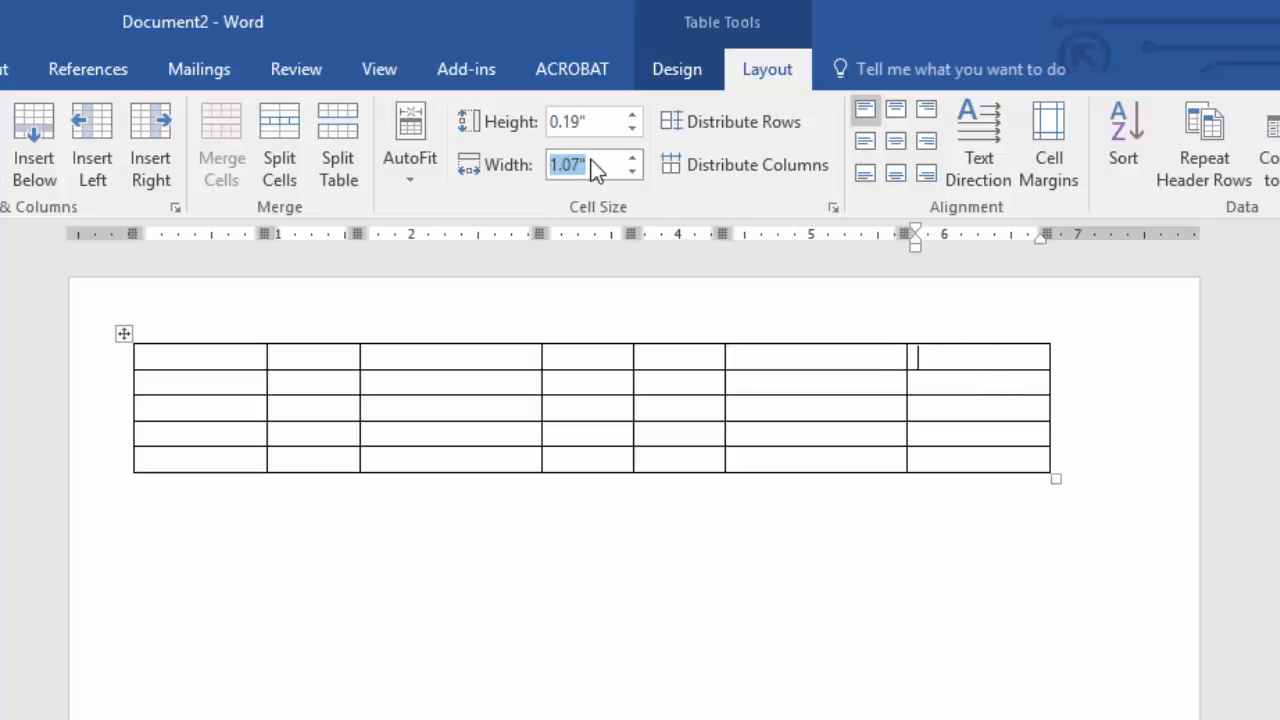
pyautogui.write('1.69')
pyautogui.press('Return')
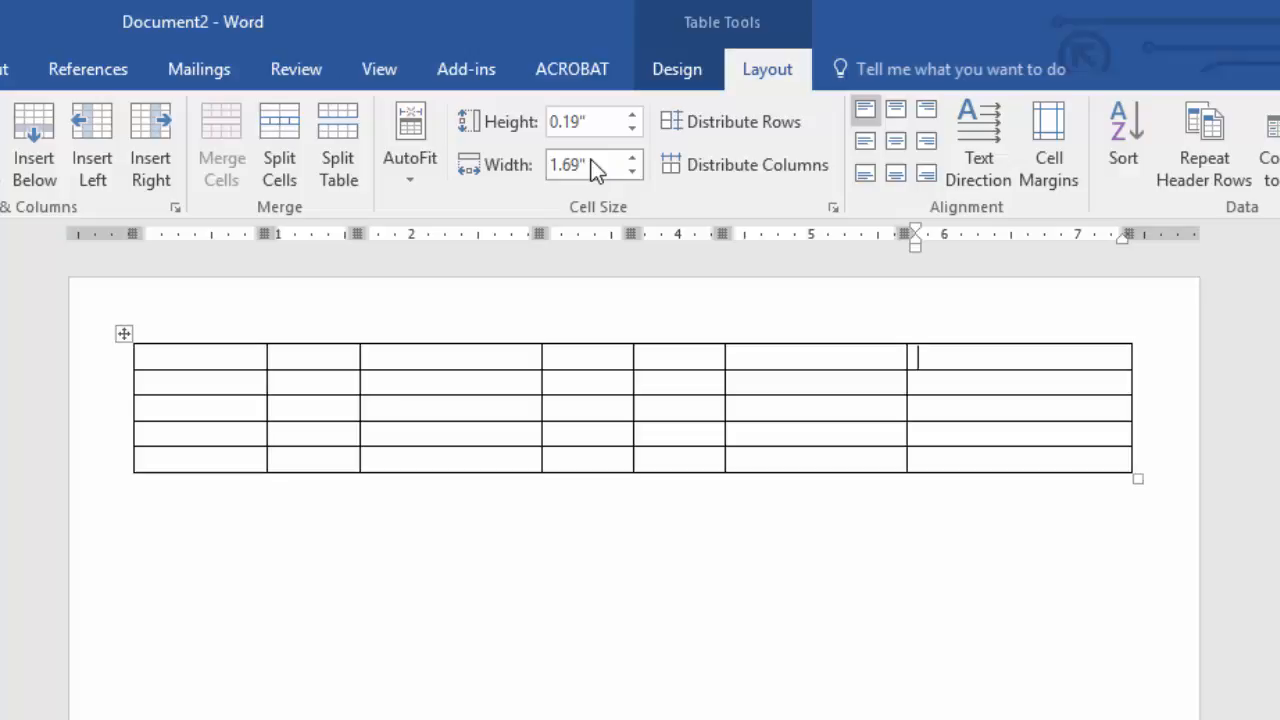
# - Enter "Husband:" in the table's first cell and merge the second through fourth cells of the first row
pyautogui.click(212, 356)
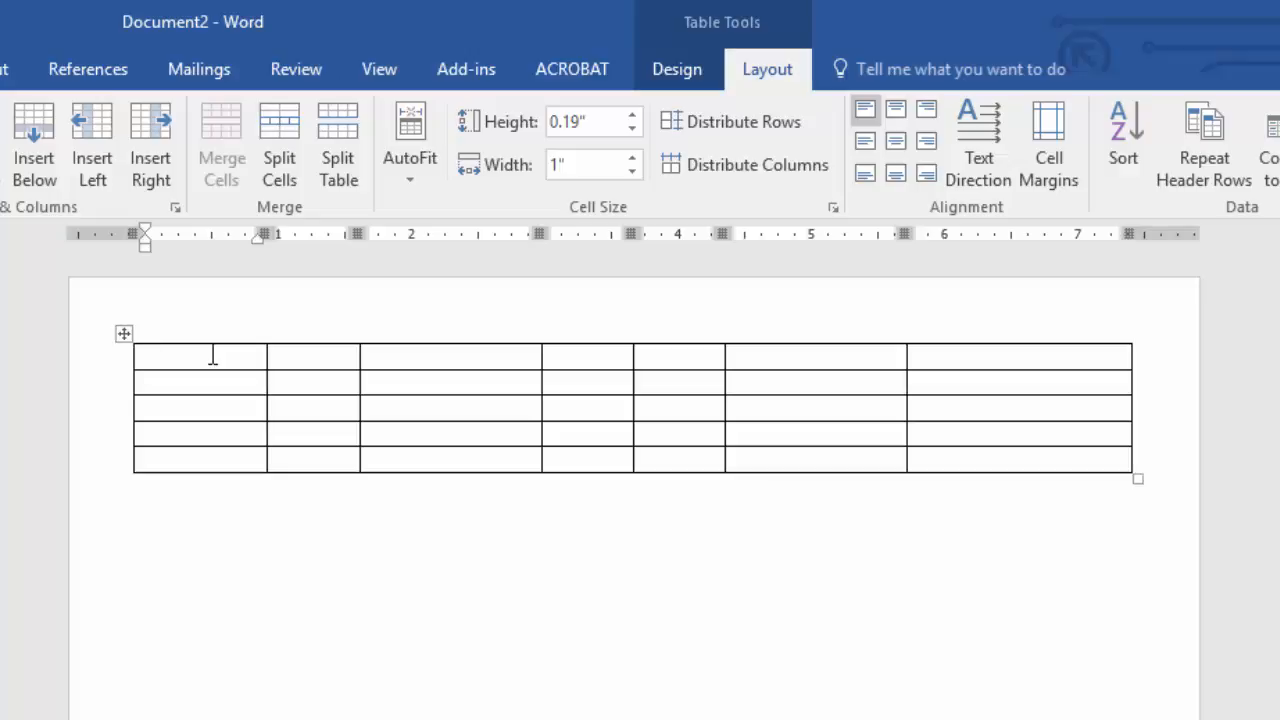
pyautogui.write('Husband:')
pyautogui.moveTo(576, 361); pyautogui.dragTo(340, 356)
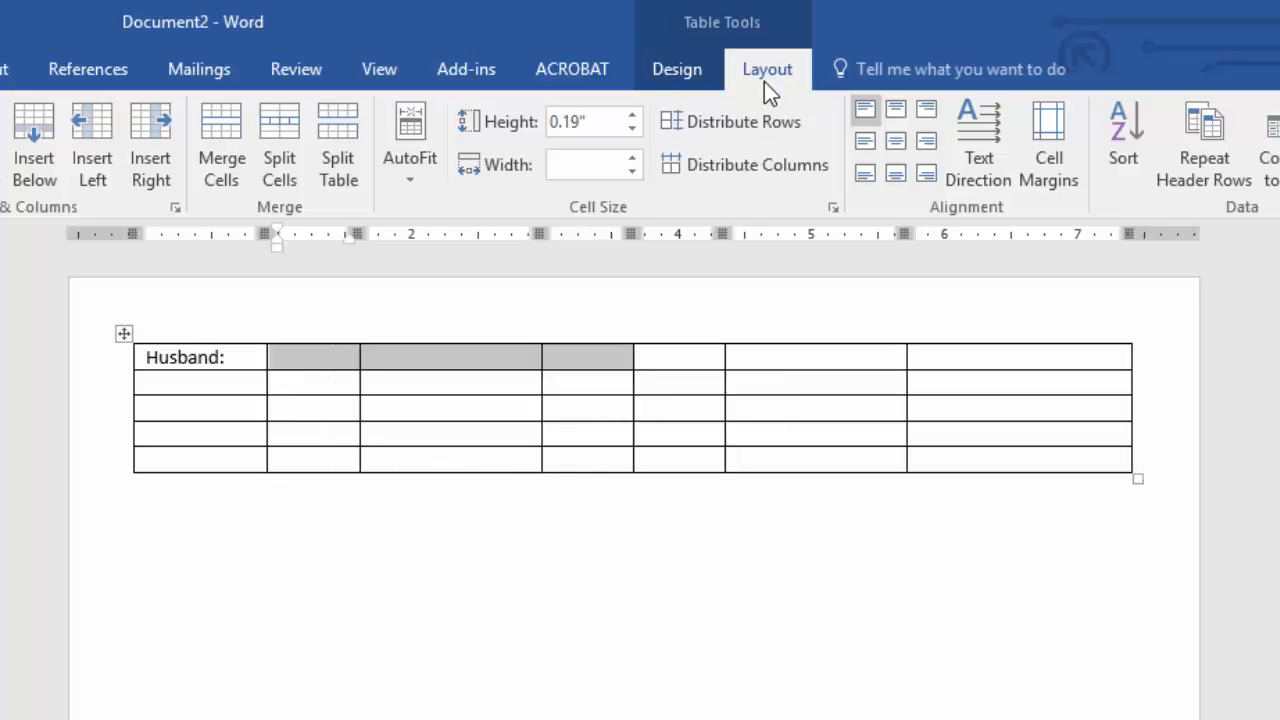
pyautogui.click(223, 125)
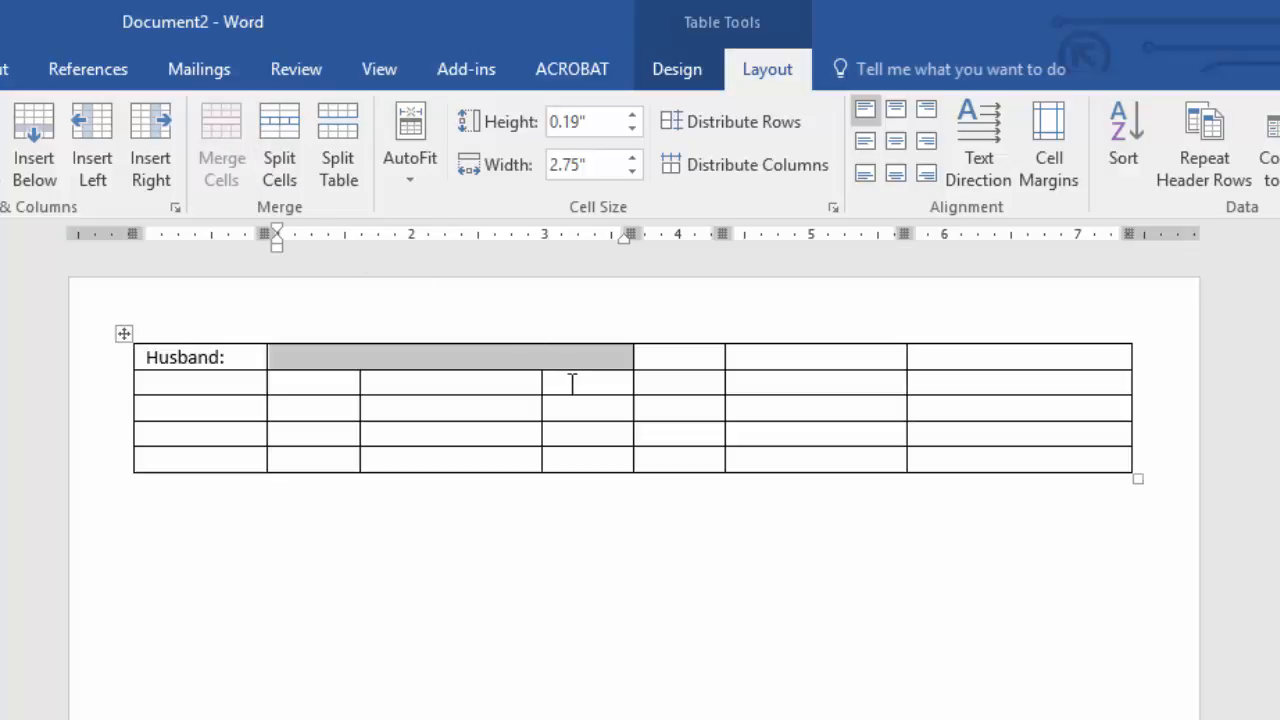
# - Merge the second through fourth cells of the table's second row into one cell
pyautogui.click(572, 383)
pyautogui.moveTo(551, 383); pyautogui.dragTo(318, 378)
pyautogui.click(209, 127)
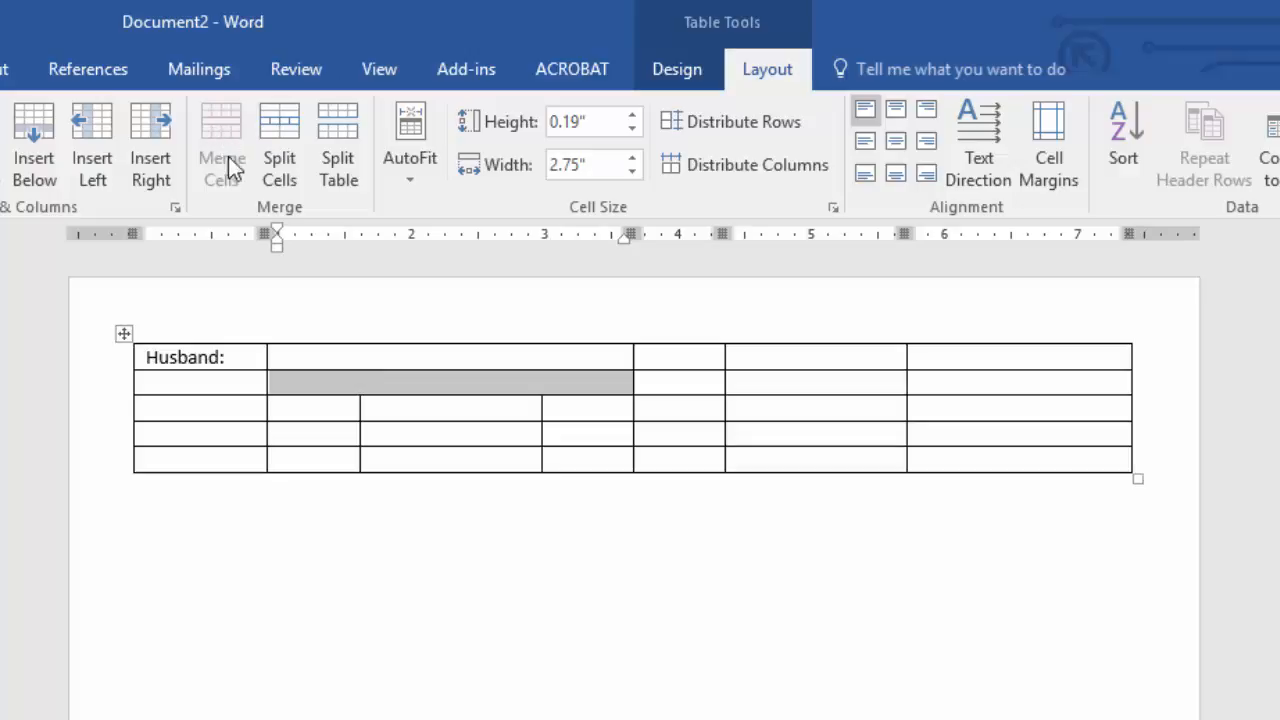
# - Merge the "Husband:" cell with the empty cell directly below it
pyautogui.click(247, 360)
pyautogui.keyDown('shift'); pyautogui.click(244, 381); pyautogui.keyUp('shift')
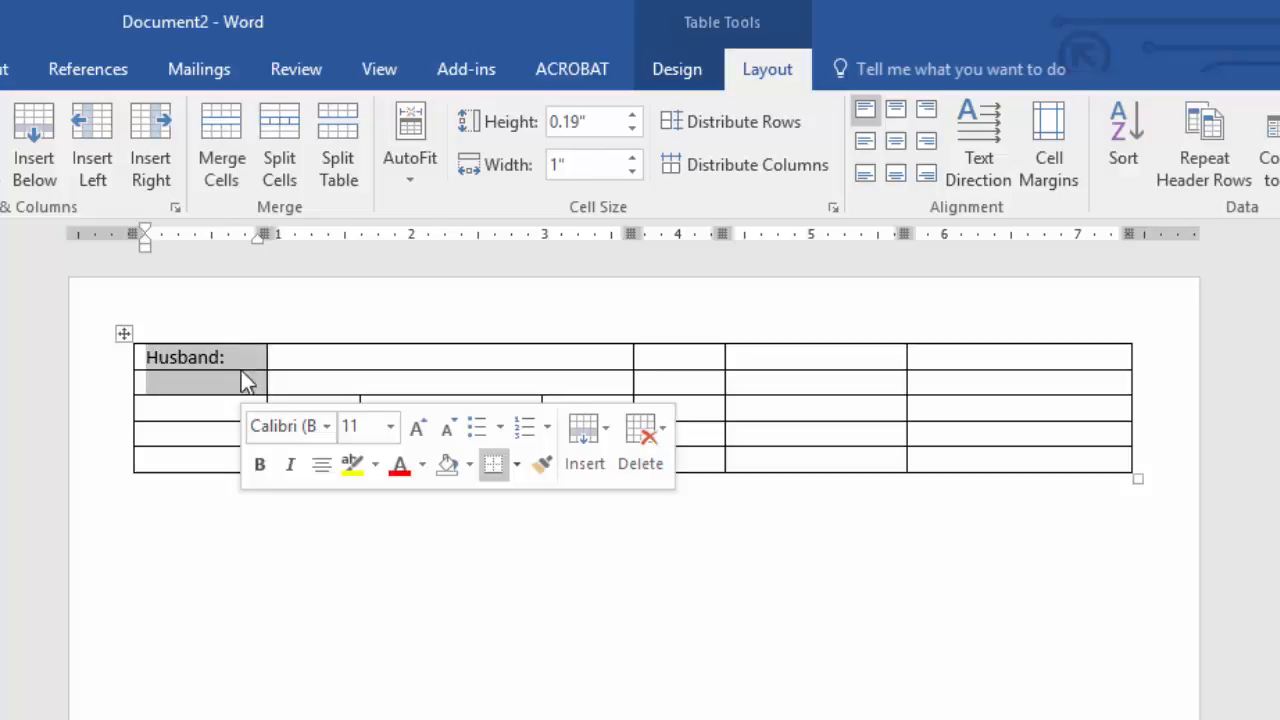
pyautogui.click(213, 141)
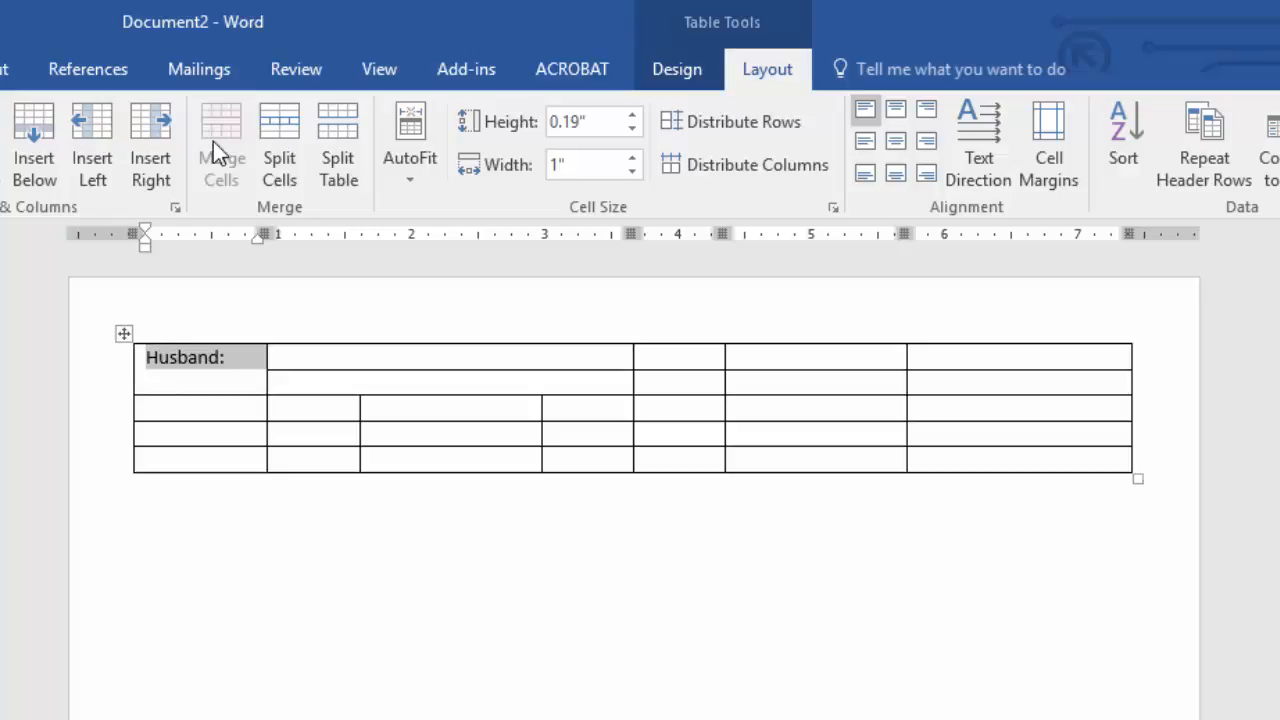
# - Enter "Wife:" in the fifth column of the first row and merge the two empty cells beside it
pyautogui.click(707, 357)
pyautogui.write('W')
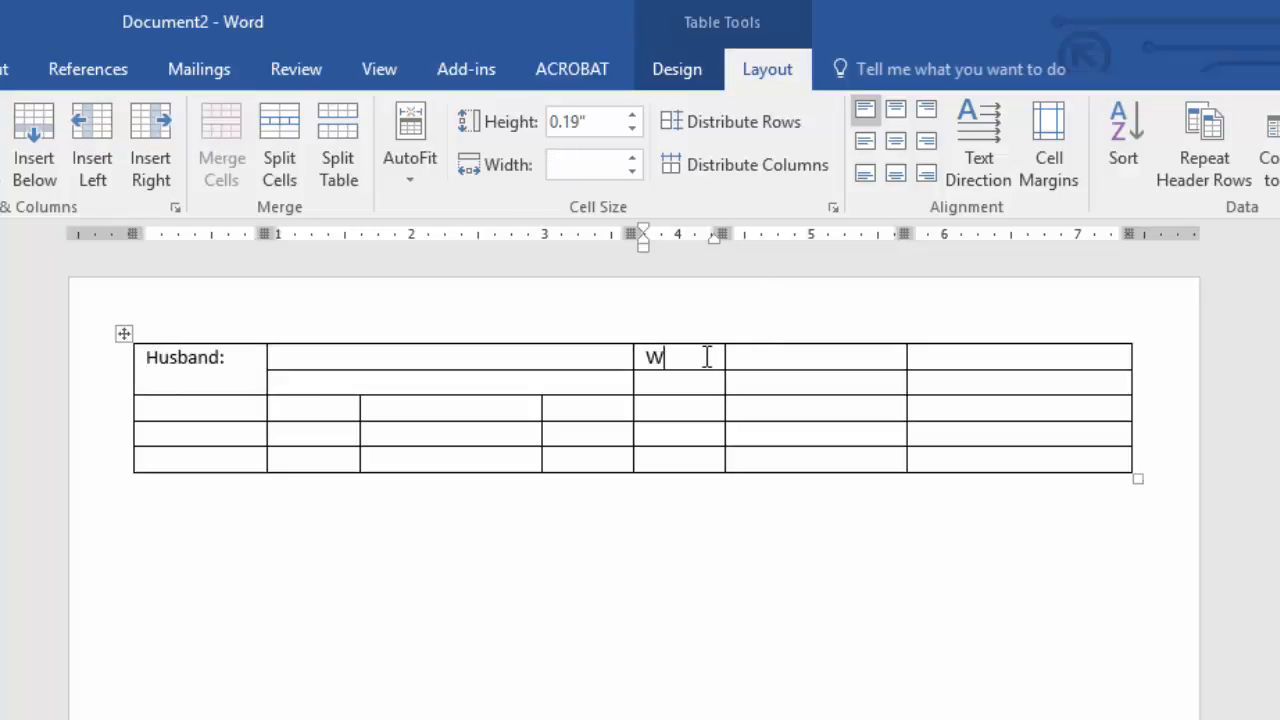
pyautogui.write('ife:')
pyautogui.moveTo(963, 357); pyautogui.dragTo(845, 360)
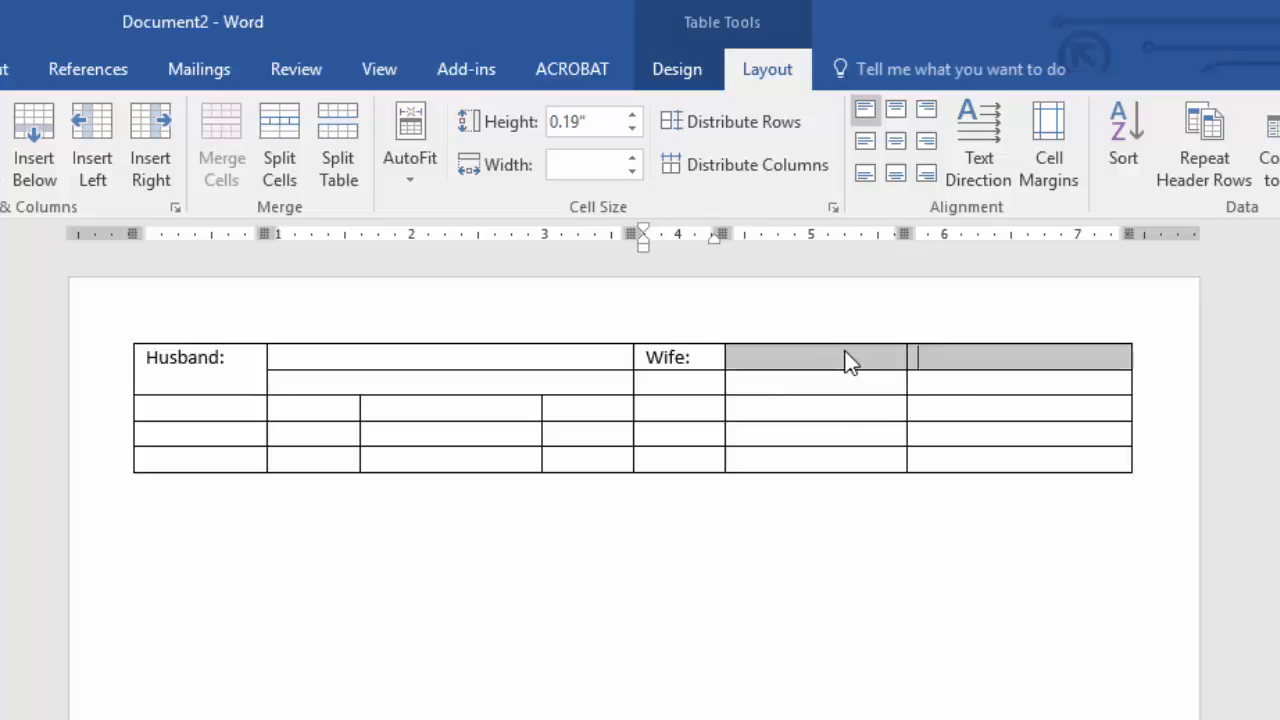
pyautogui.click(223, 125)
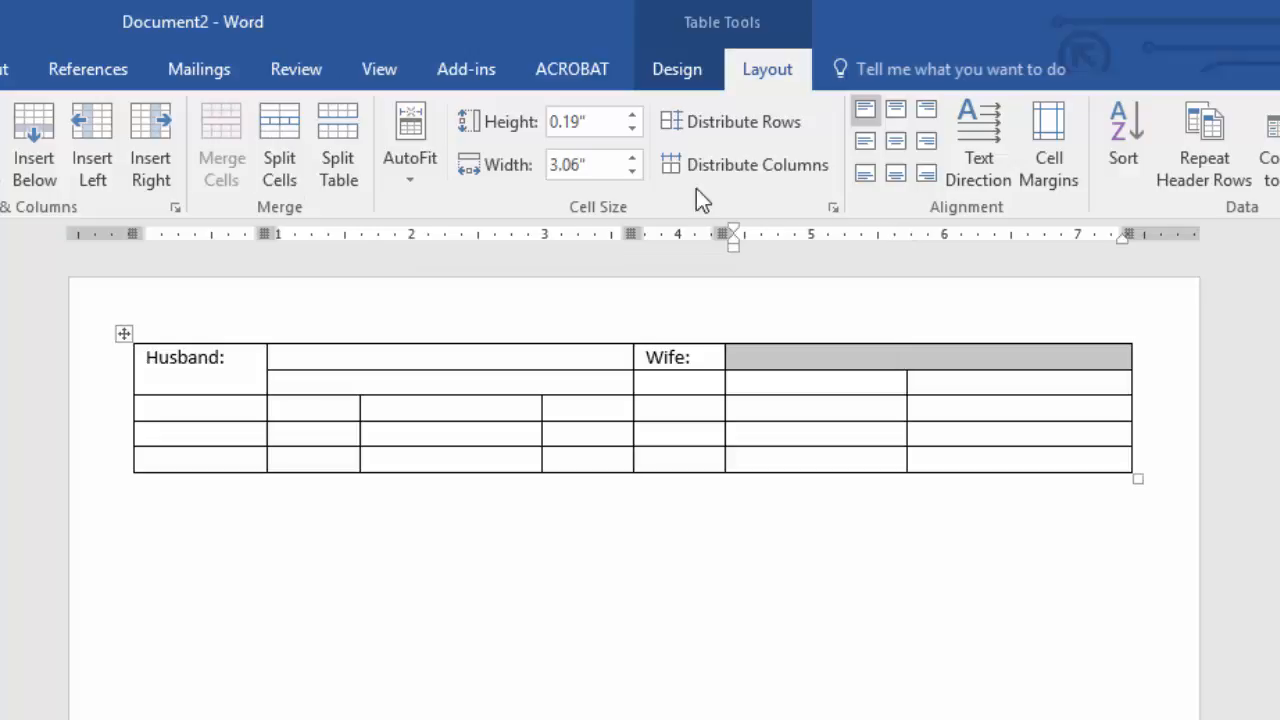
# - Merge the last two cells of the second row, and merge the "Wife:" cell with the empty cell below it
pyautogui.moveTo(963, 383); pyautogui.dragTo(868, 381)
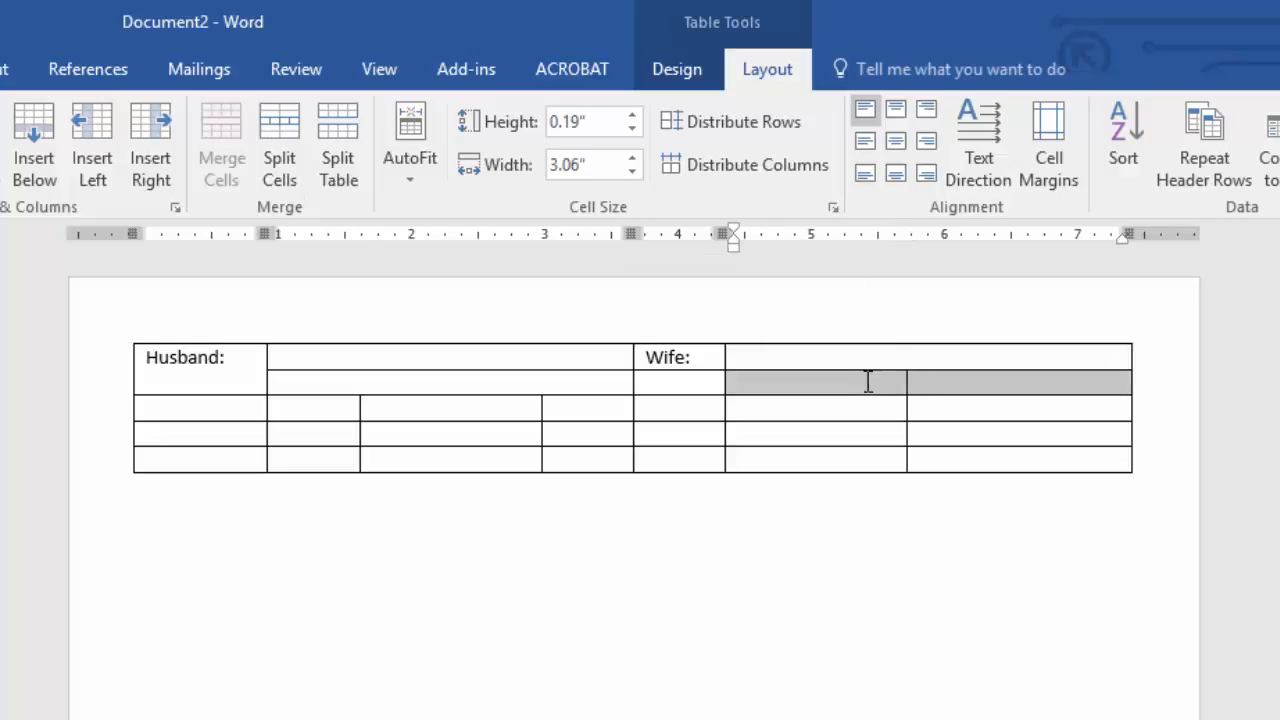
pyautogui.click(220, 137)
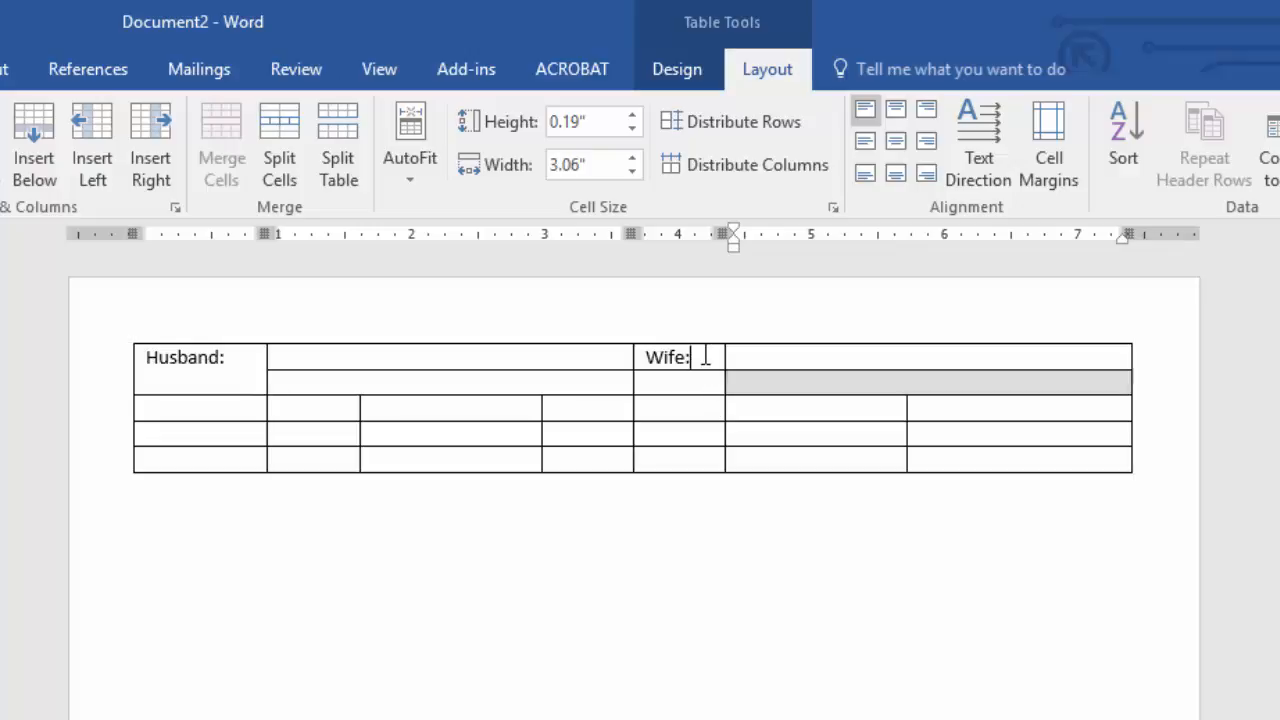
pyautogui.moveTo(705, 356); pyautogui.dragTo(700, 374)
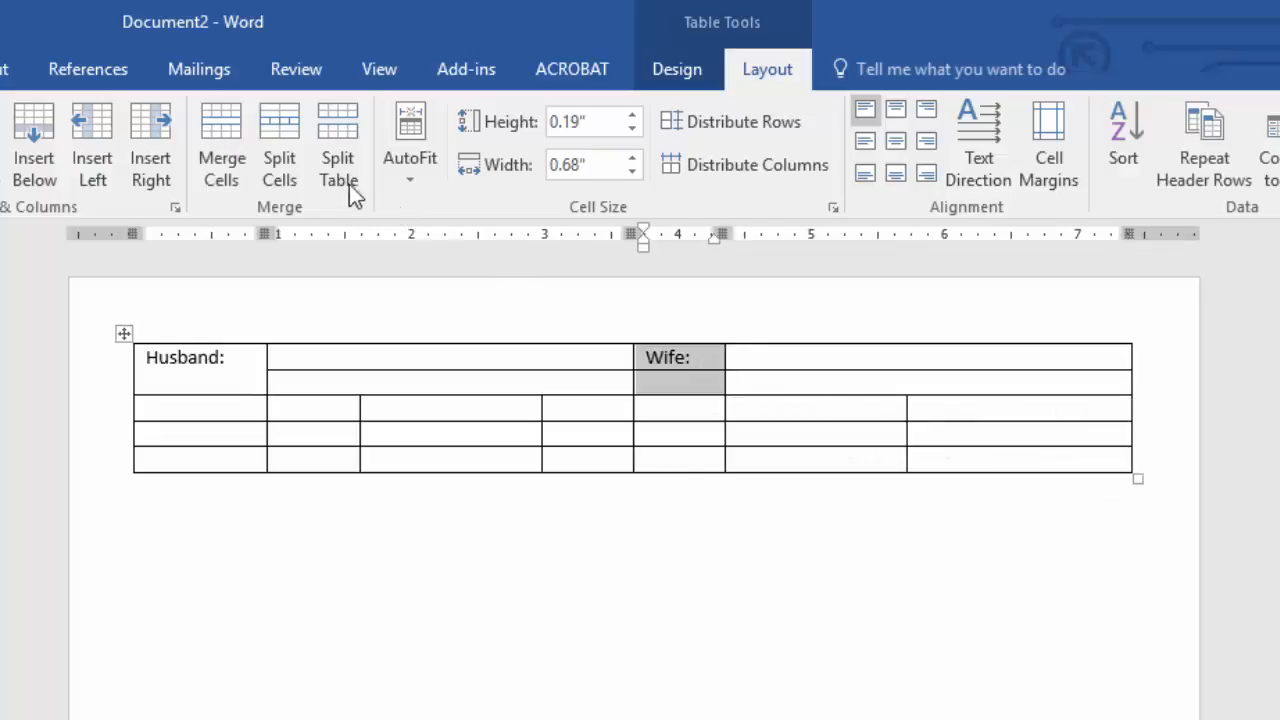
pyautogui.click(206, 112)
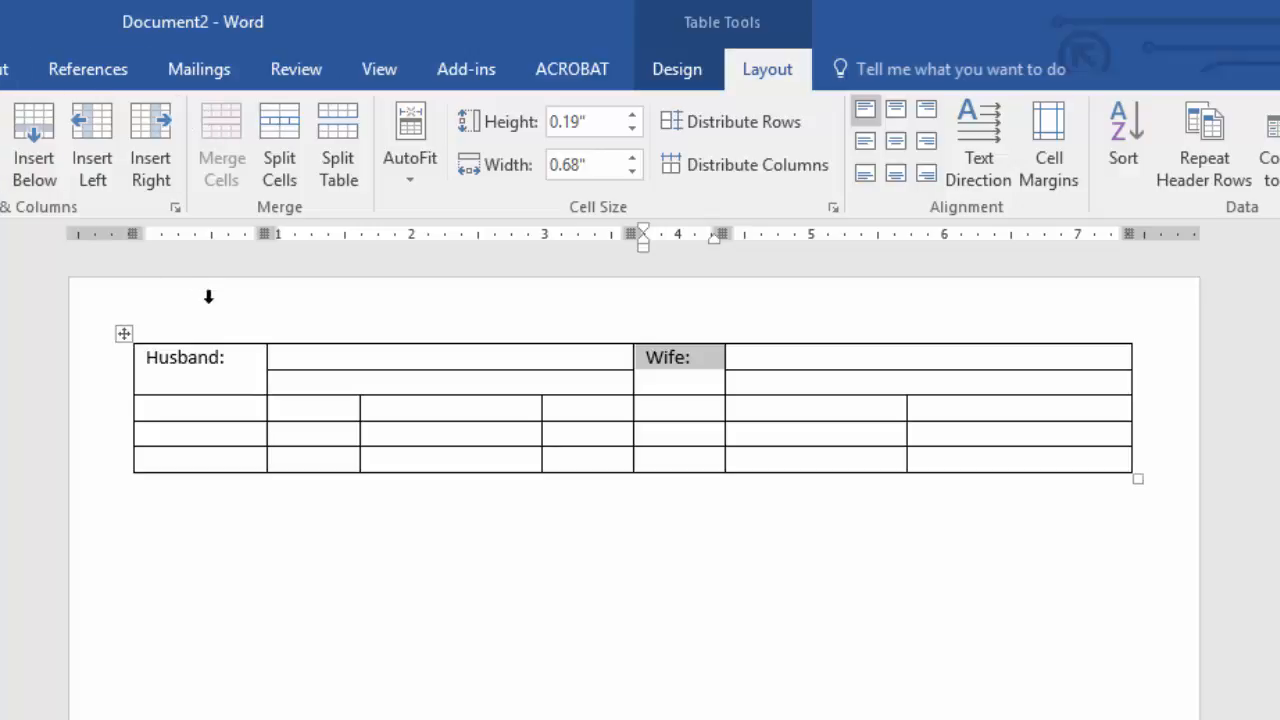
# - Make the "Husband:" and "Wife:" labels bold
pyautogui.moveTo(236, 363); pyautogui.dragTo(155, 379)
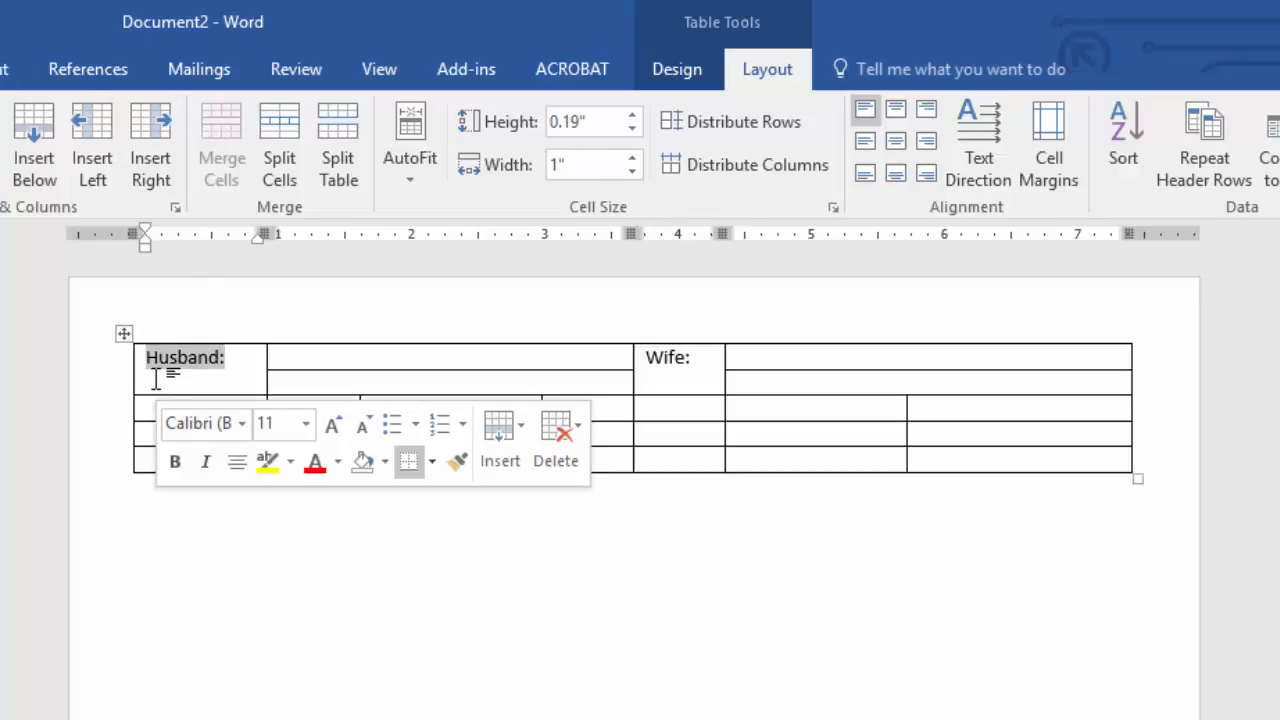
pyautogui.hotkey('ctrl', 'b')
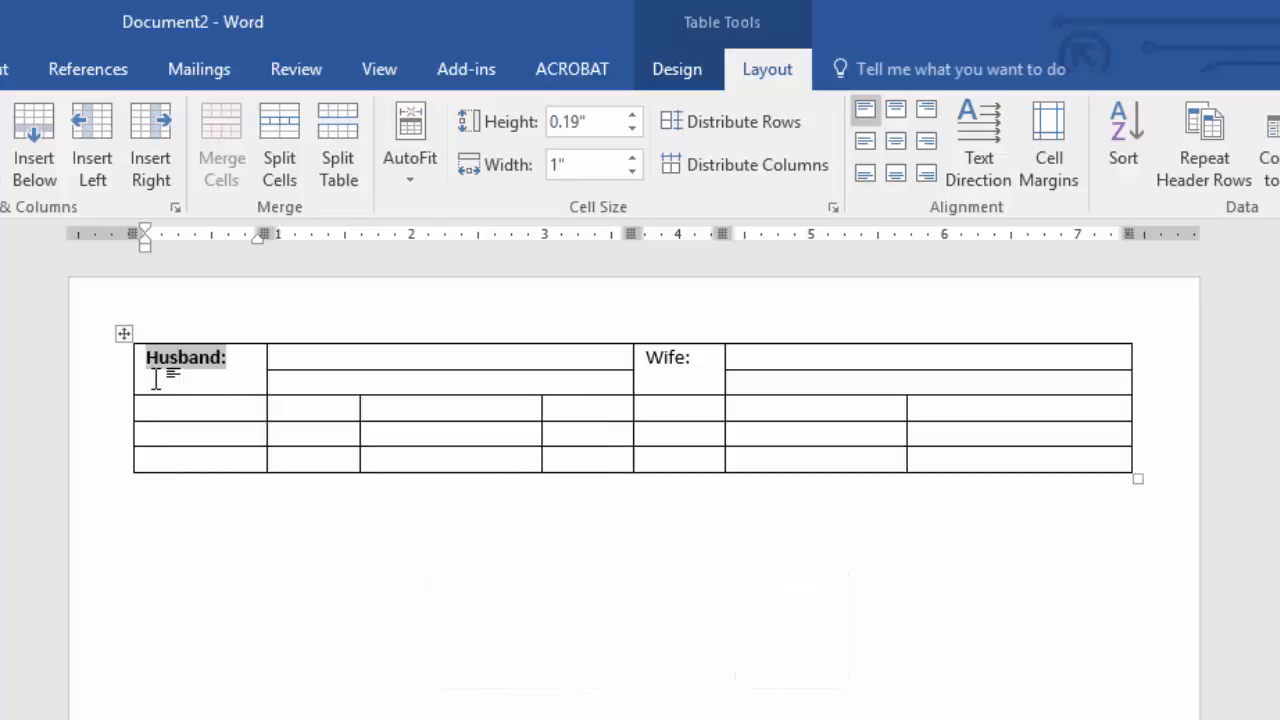
pyautogui.click(704, 360)
pyautogui.moveTo(704, 360); pyautogui.dragTo(649, 366)
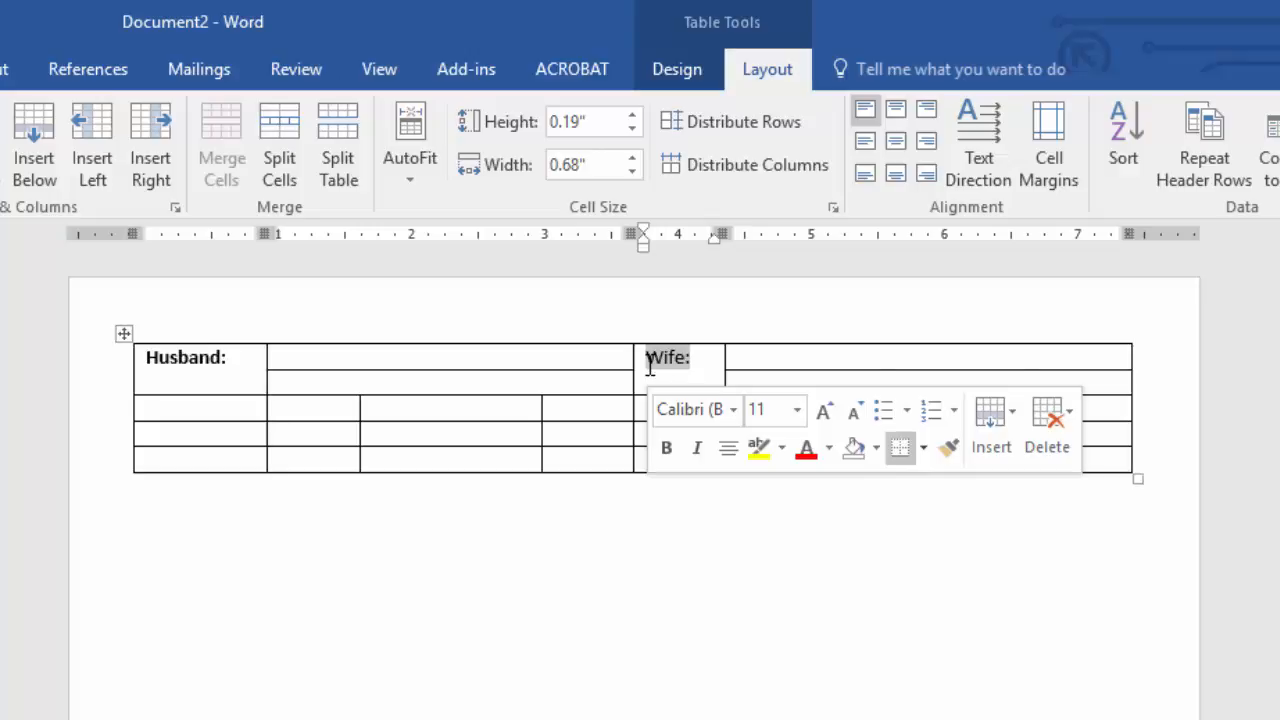
pyautogui.click(668, 447)
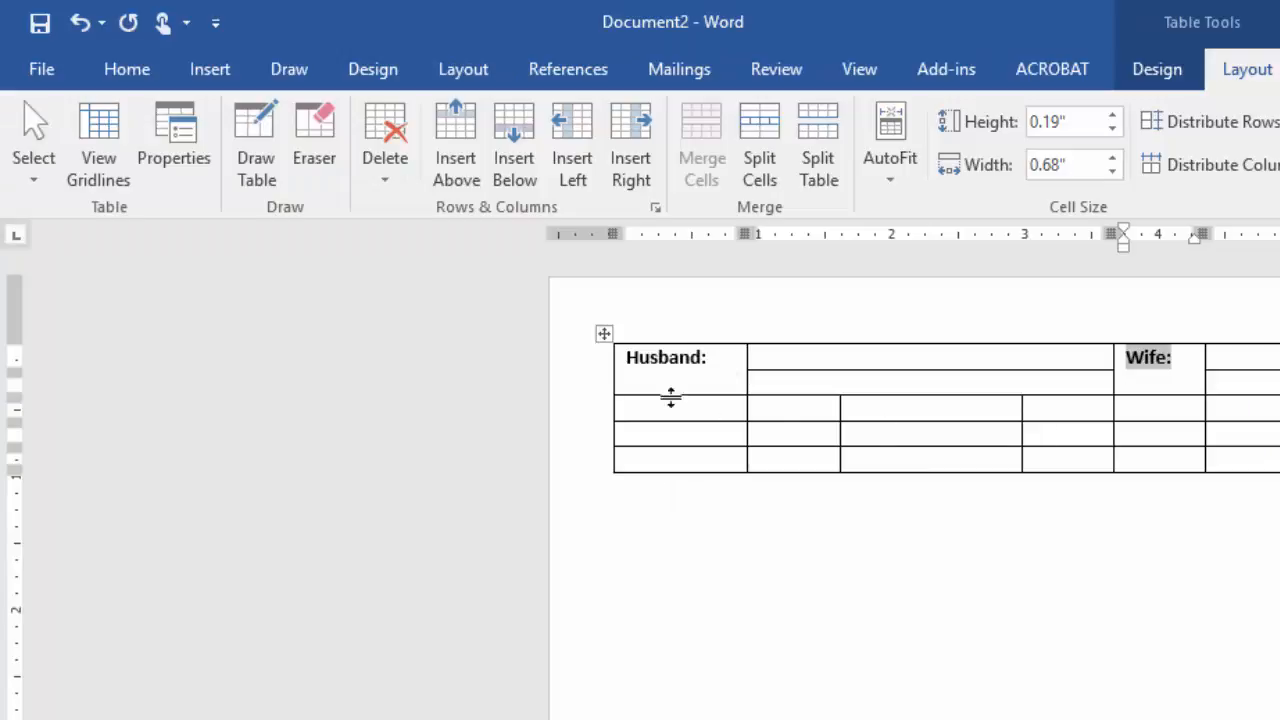
# - Increase the font size of the "Husband:" and "Wife:" labels to 14
pyautogui.click(128, 69)
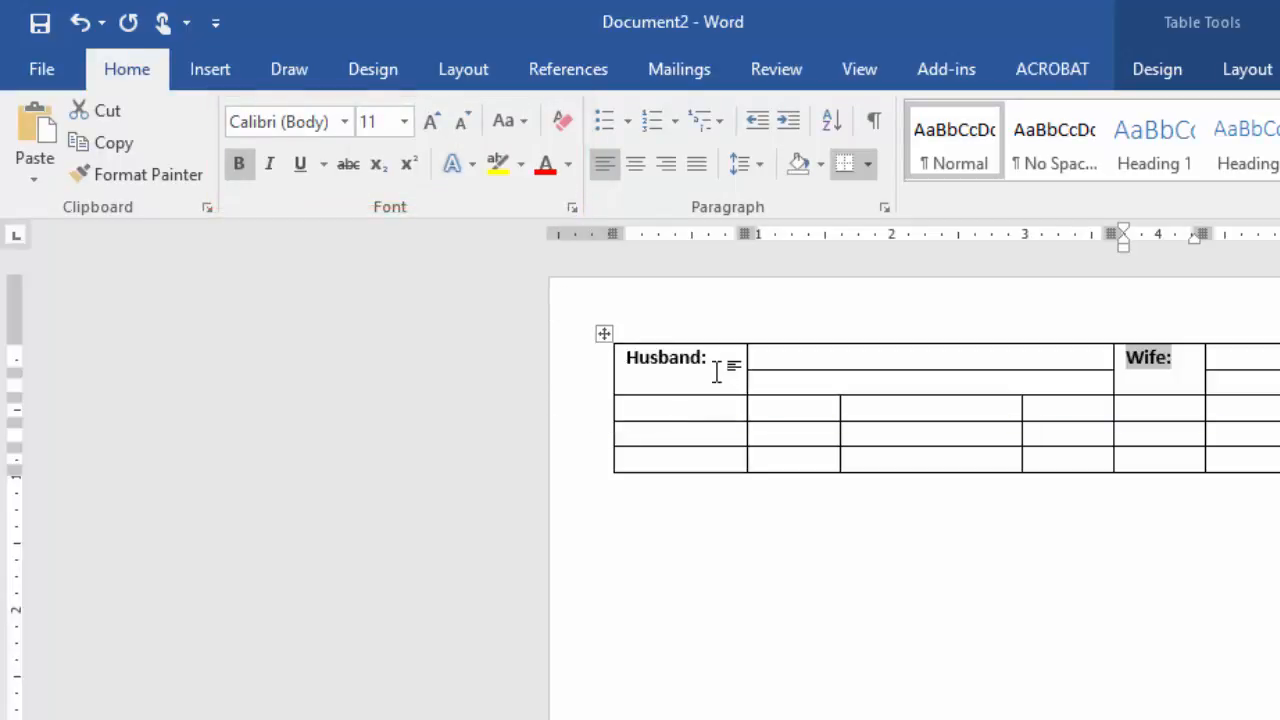
pyautogui.moveTo(716, 372); pyautogui.dragTo(650, 377)
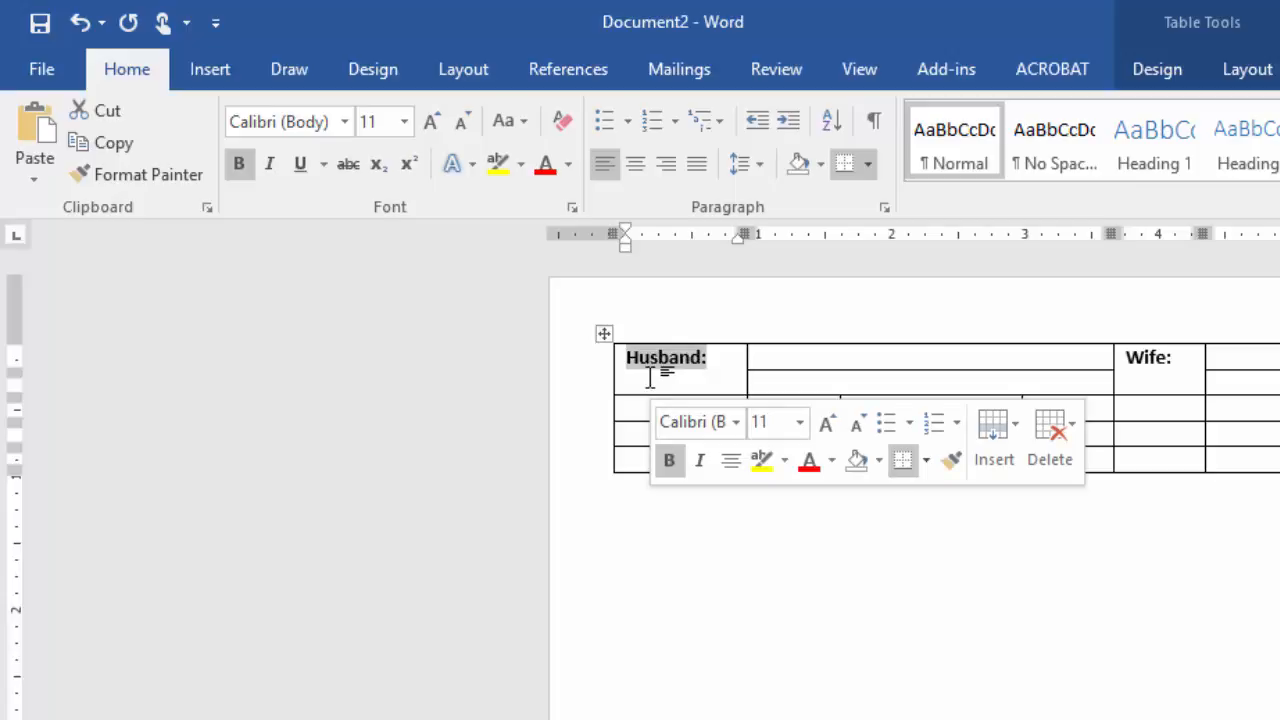
pyautogui.click(431, 126)
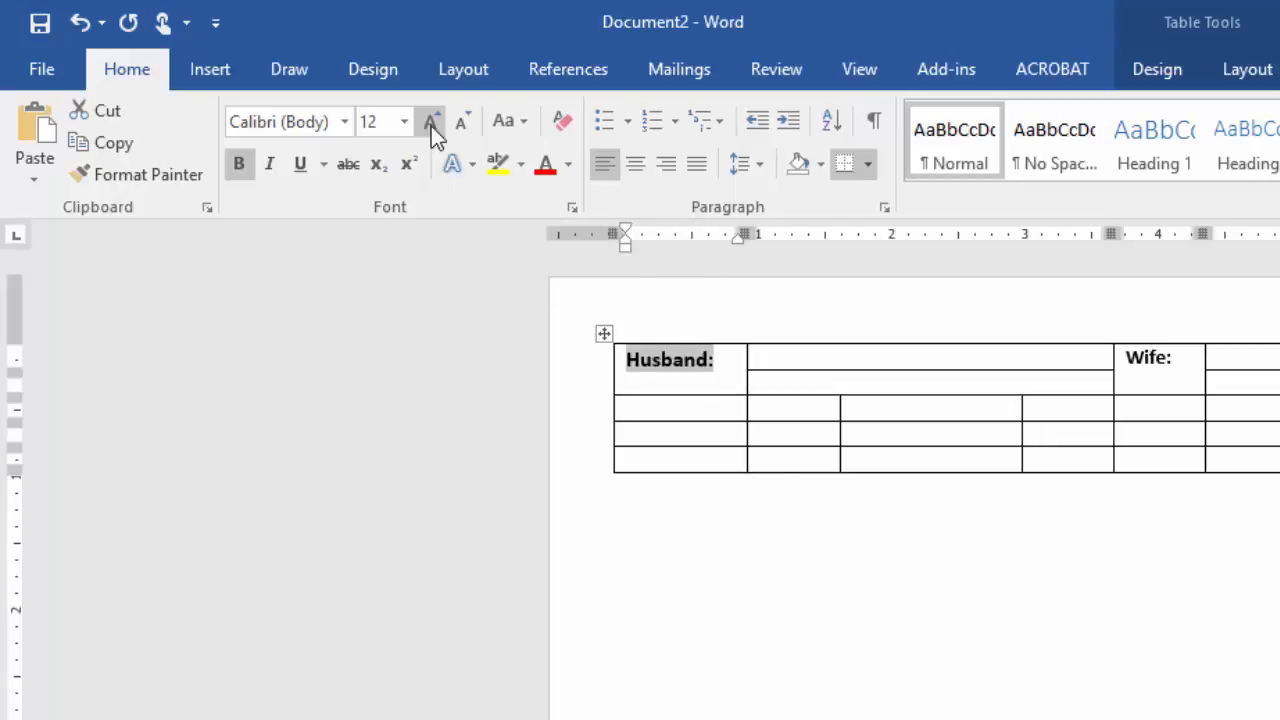
pyautogui.click(431, 126)
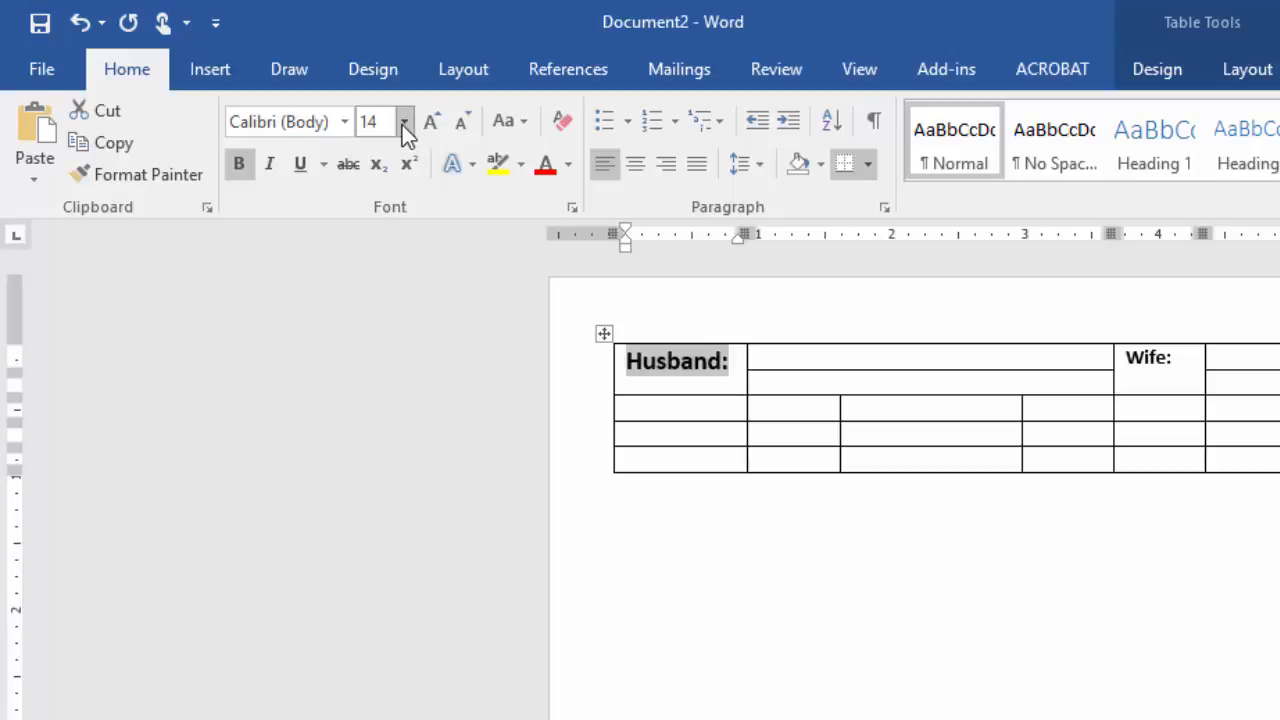
pyautogui.click(405, 123)
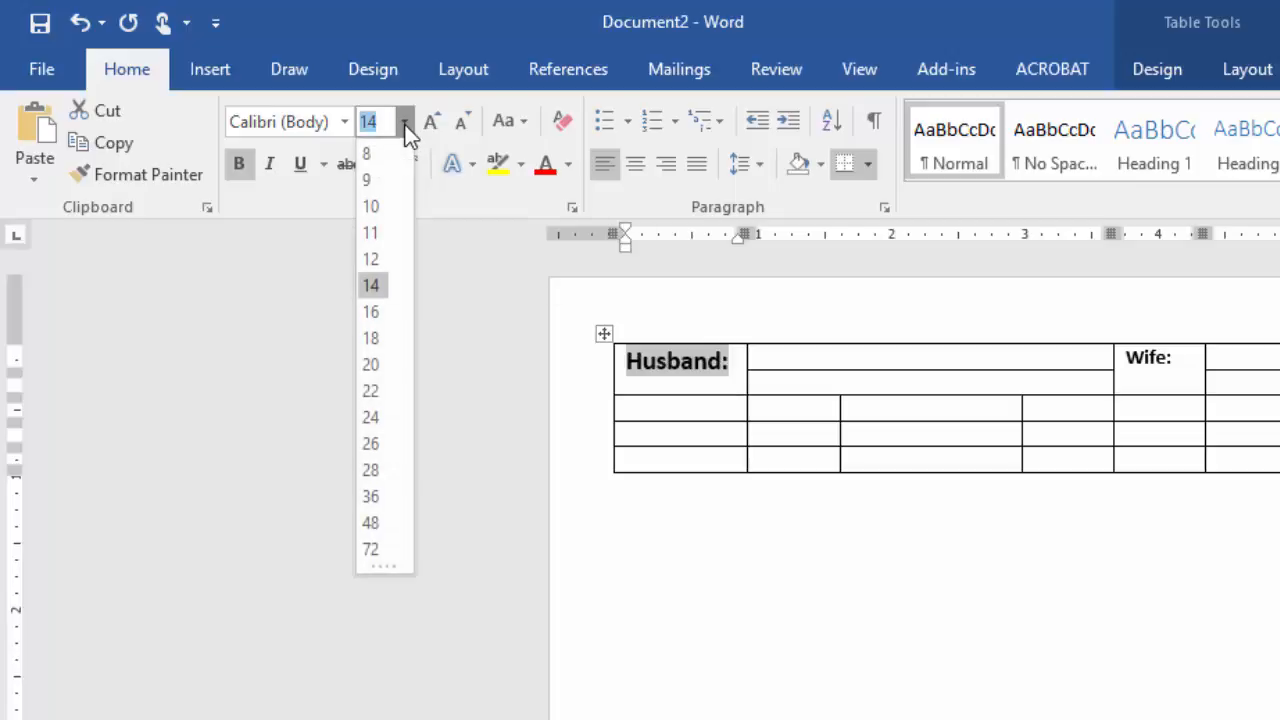
pyautogui.click(405, 125)
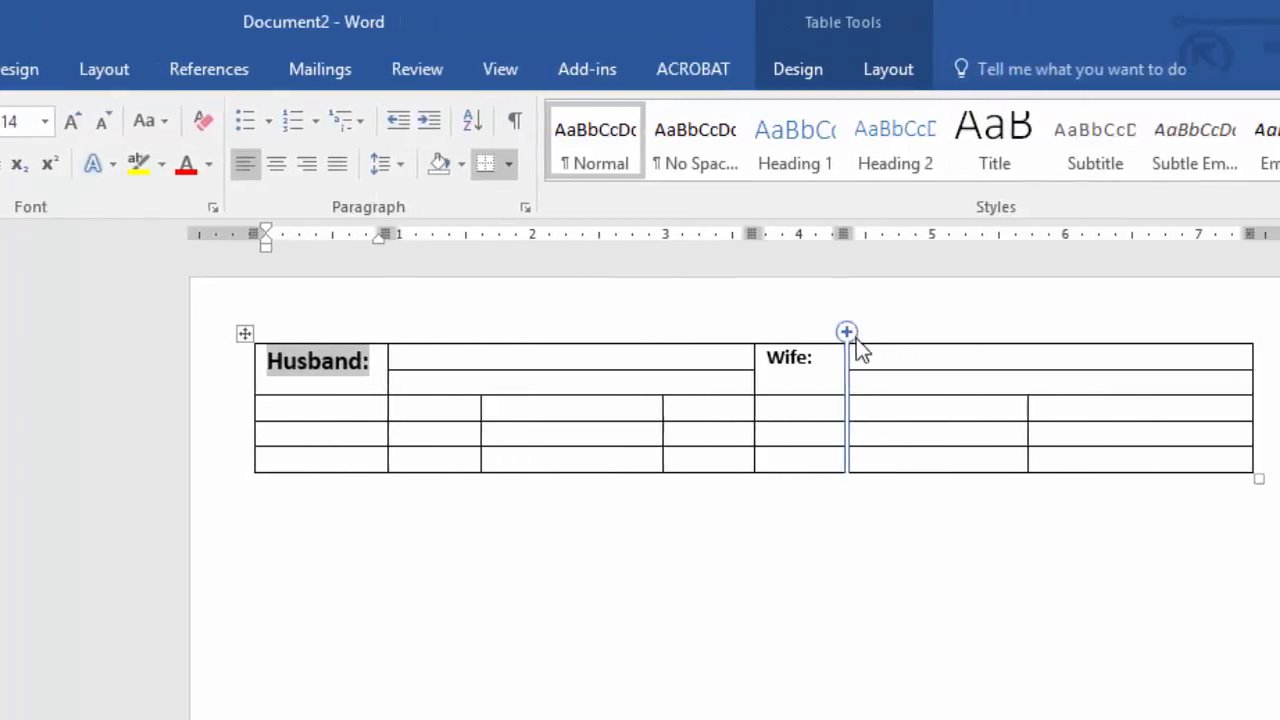
pyautogui.moveTo(708, 362); pyautogui.dragTo(666, 366)
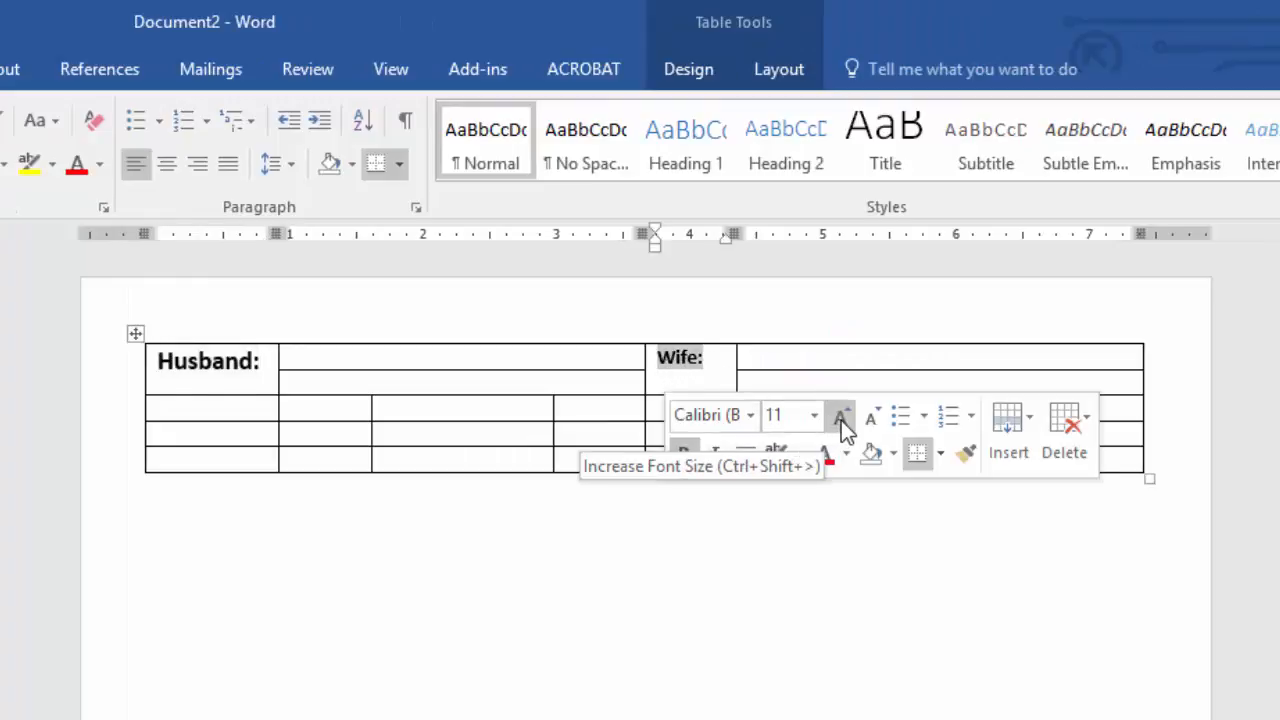
pyautogui.click(841, 420)
pyautogui.click(841, 420)
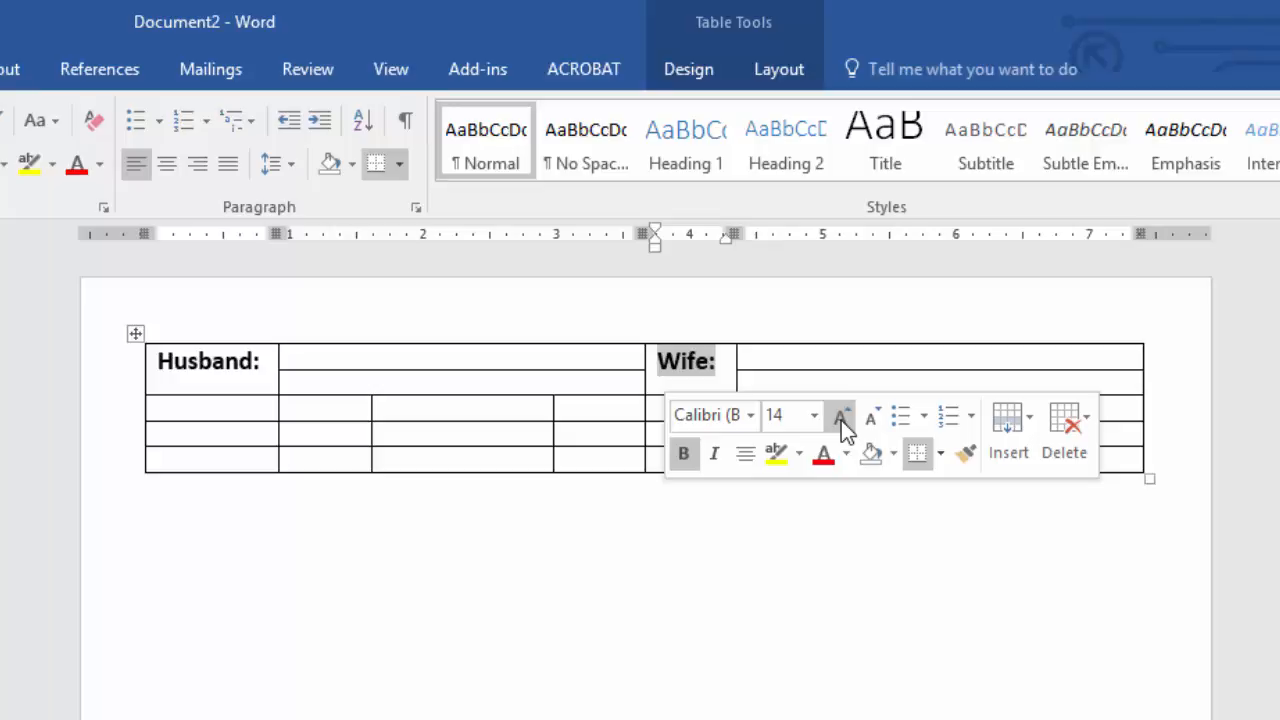
# - Fill the third row's first three cells with "County" over "Book", "Acres" over "Amount", and "Purchased"
pyautogui.click(250, 408)
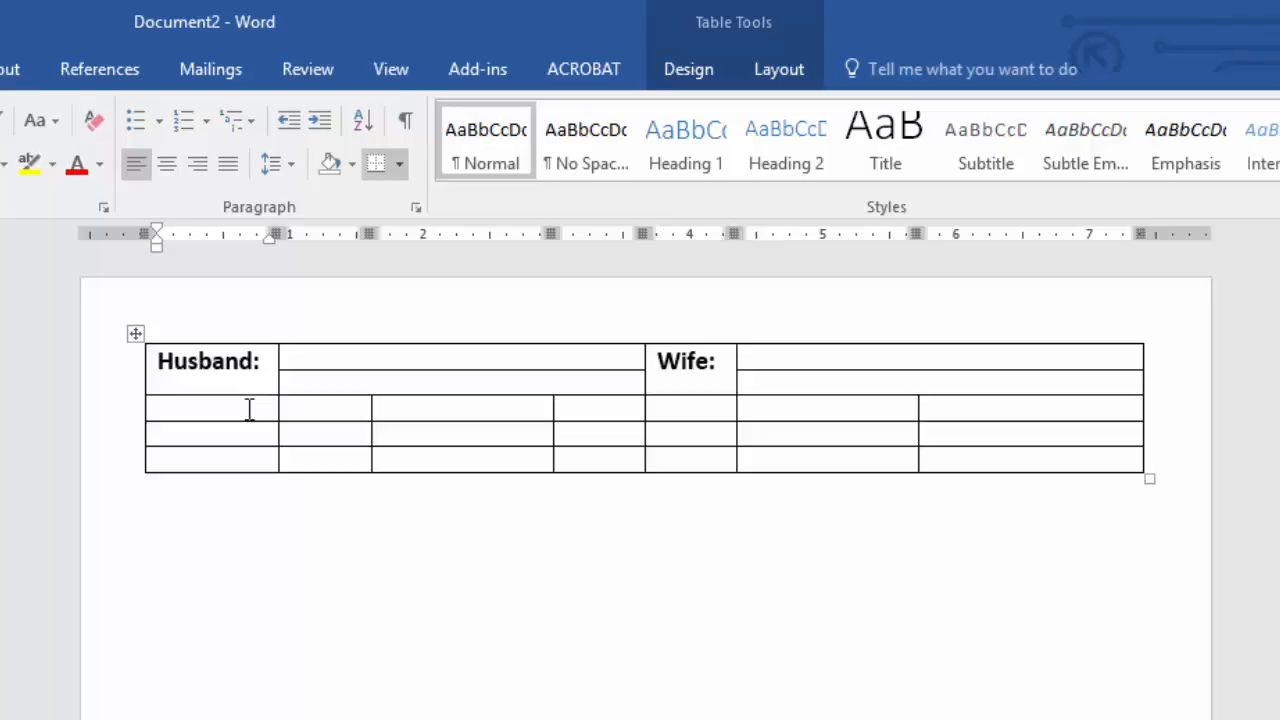
pyautogui.write('County')
pyautogui.press('Return')
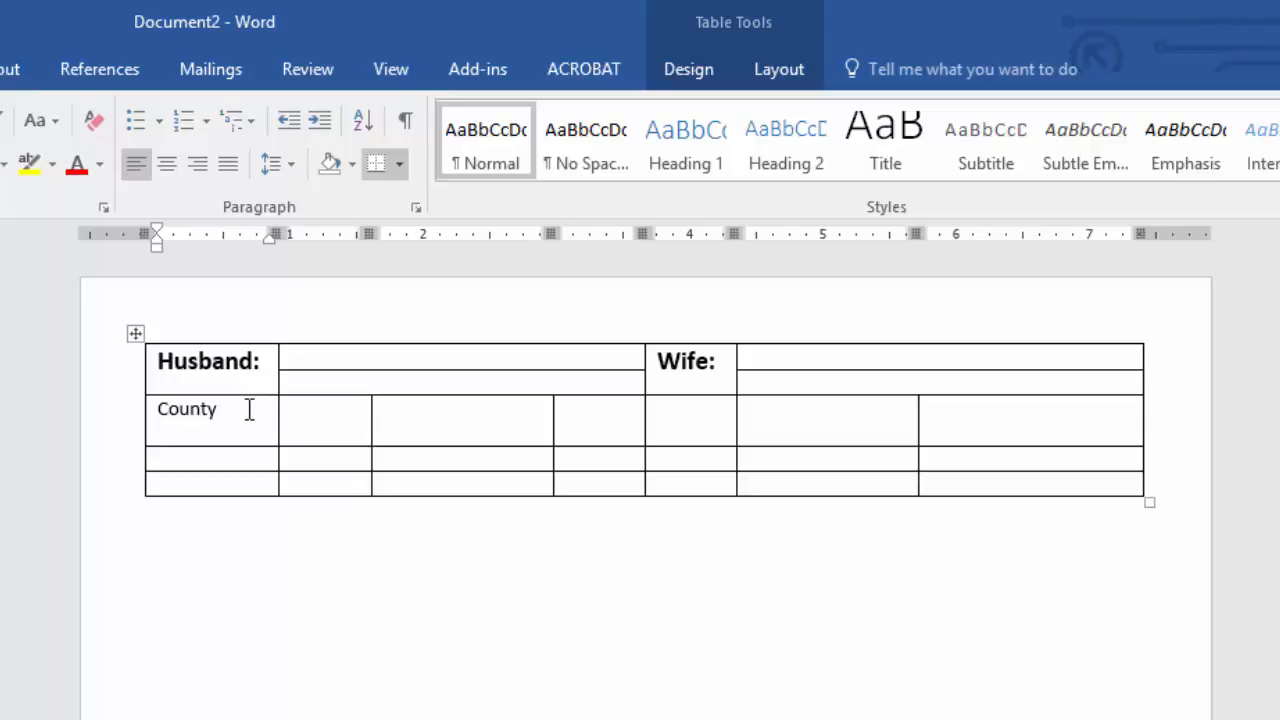
pyautogui.write('Book')
pyautogui.click(328, 410)
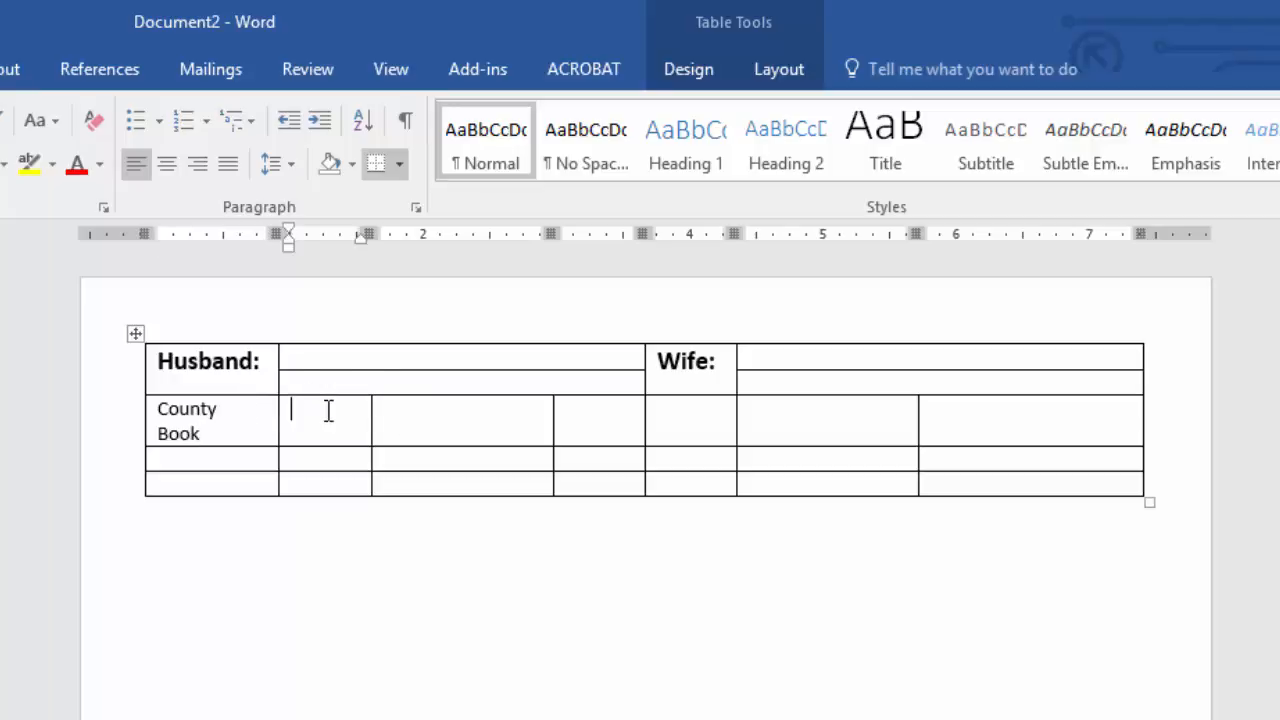
pyautogui.write('Acres')
pyautogui.press('Return')
pyautogui.write('Amount')
pyautogui.click(385, 428)
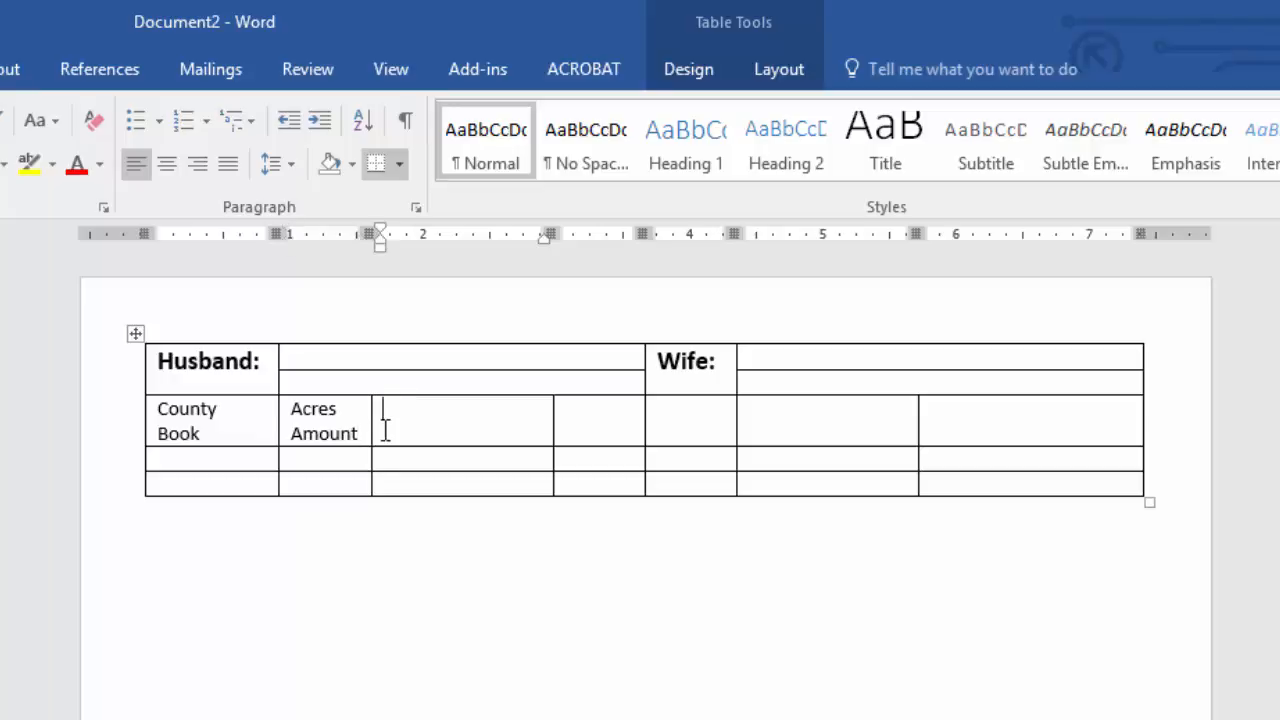
pyautogui.write('Purchased')
# - Merge the fourth and fifth cells within each of the table's third, fourth and fifth rows
pyautogui.moveTo(682, 418); pyautogui.dragTo(626, 426)
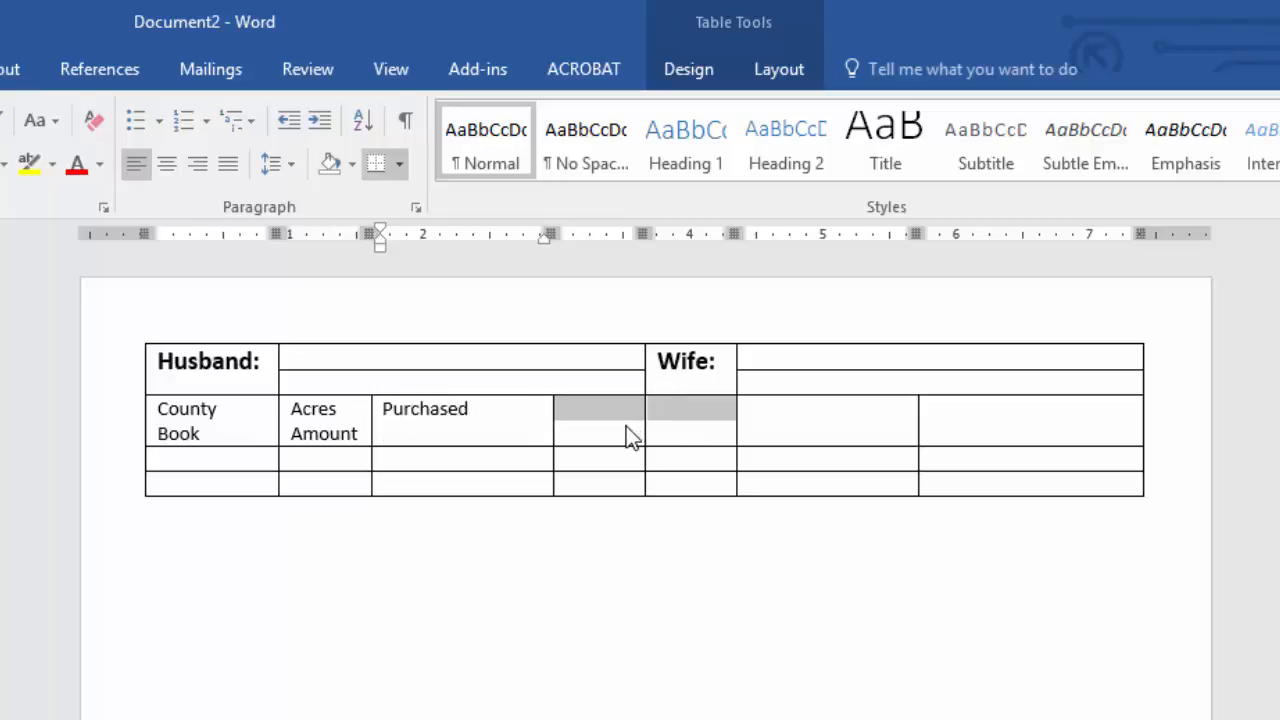
pyautogui.click(767, 78)
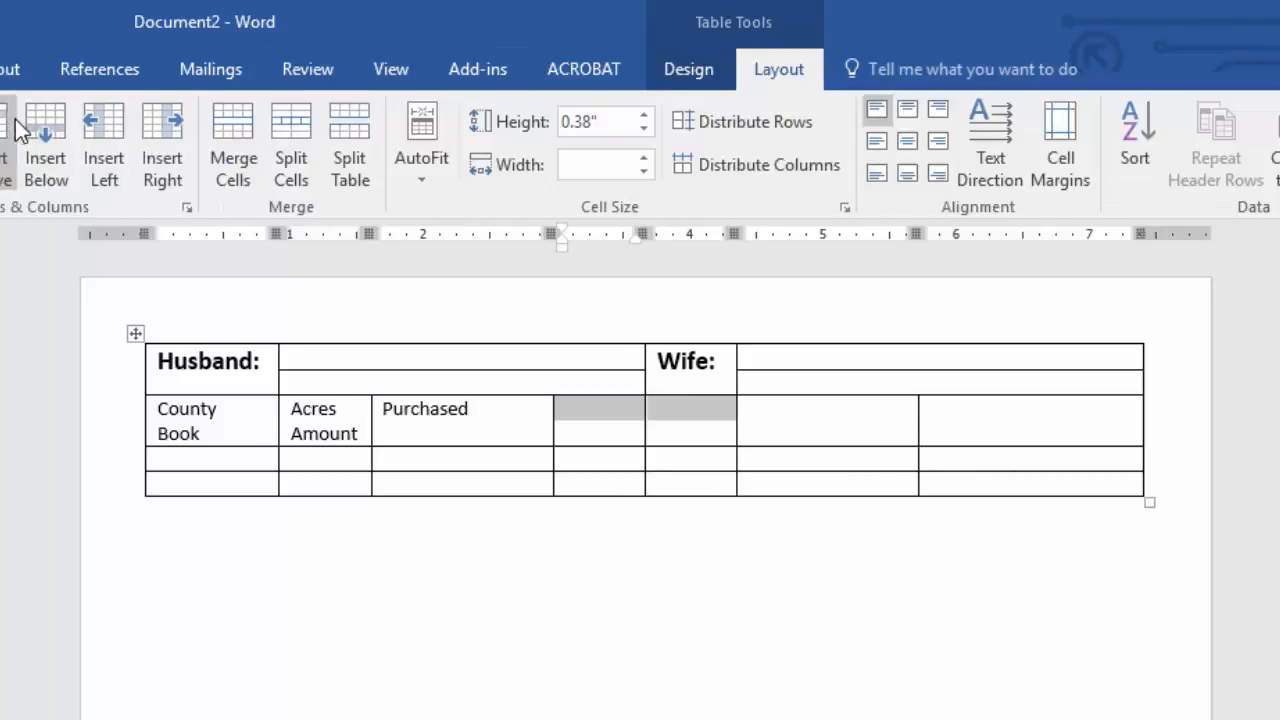
pyautogui.click(233, 140)
pyautogui.click(645, 460)
pyautogui.moveTo(645, 460); pyautogui.dragTo(634, 463)
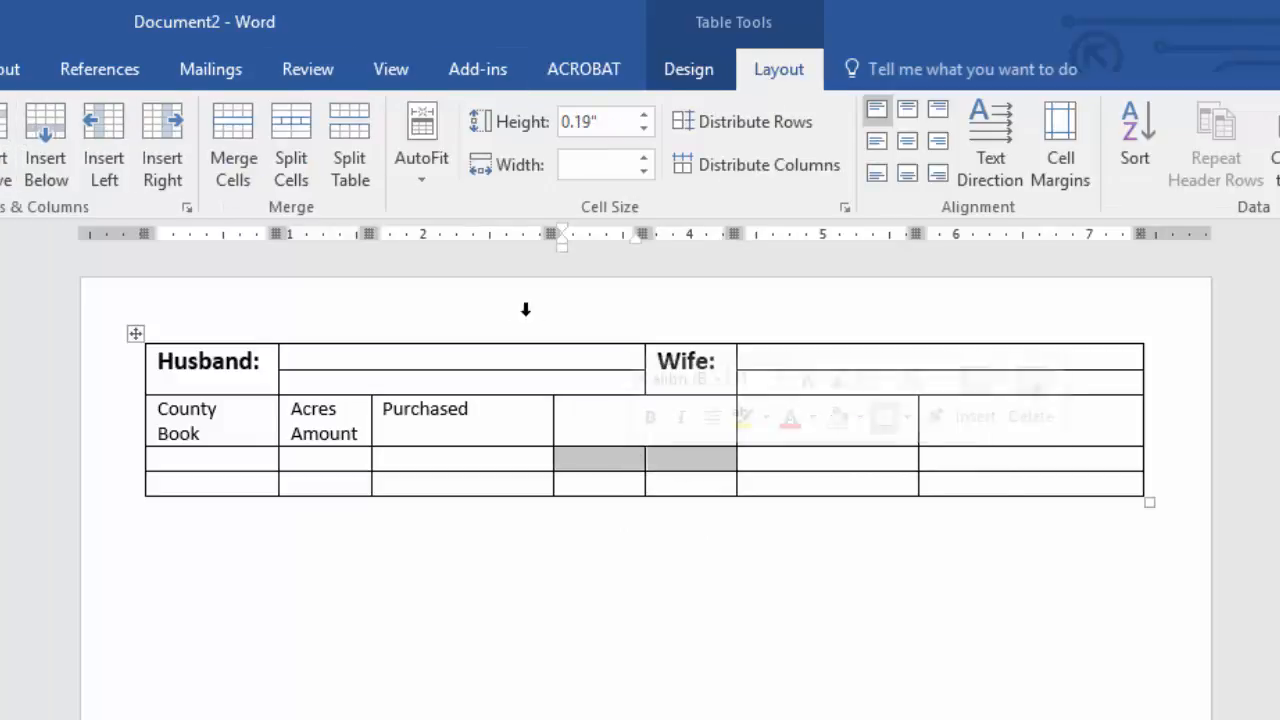
pyautogui.click(222, 147)
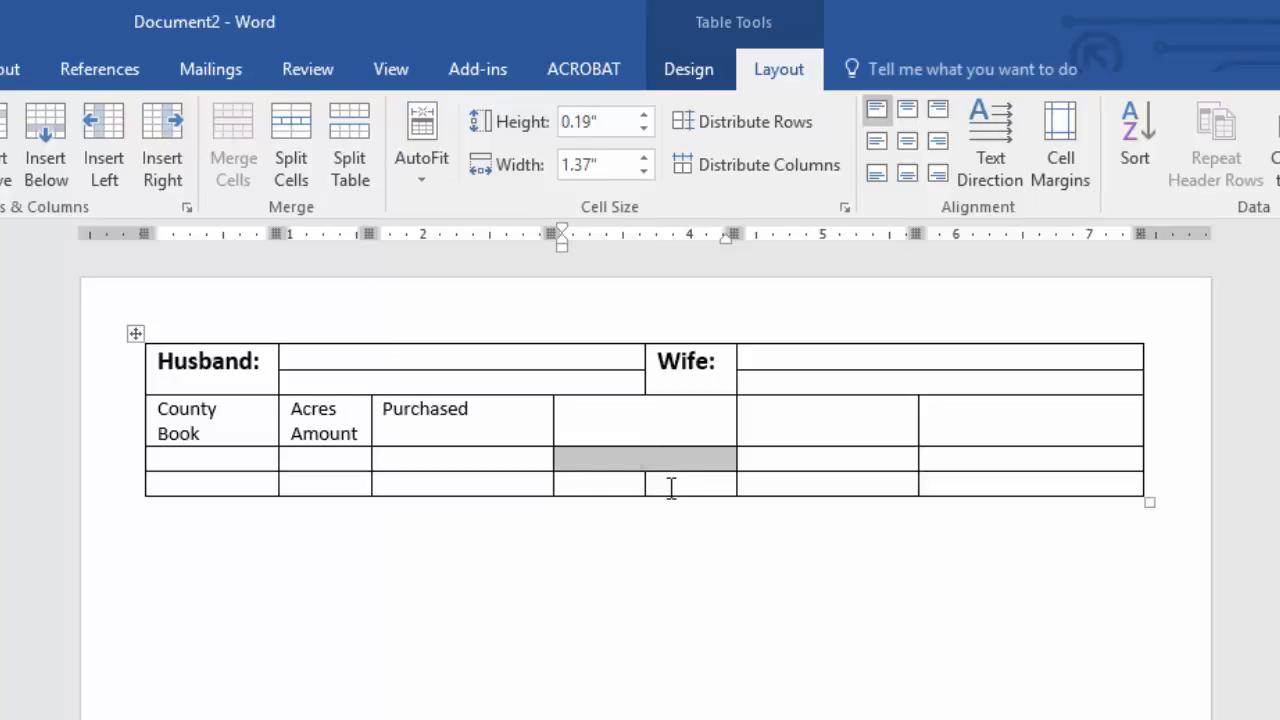
pyautogui.moveTo(671, 486); pyautogui.dragTo(626, 492)
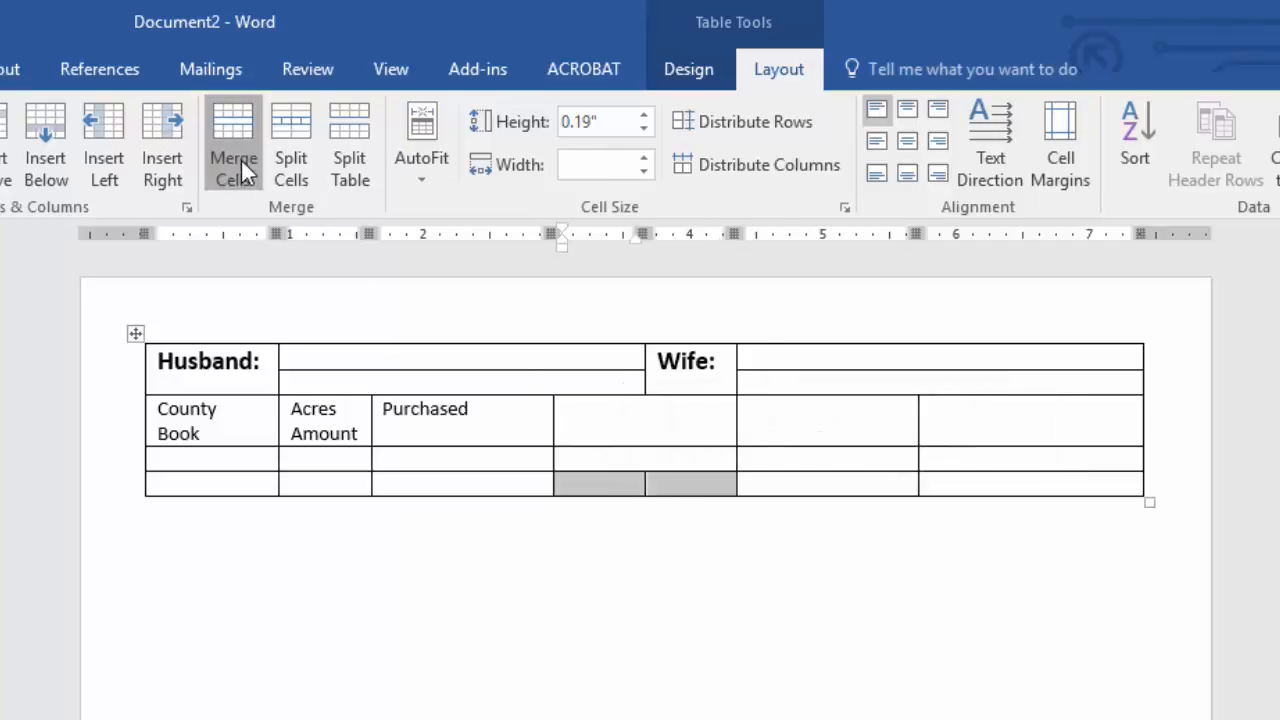
pyautogui.click(241, 158)
# - Fill the third row's remaining cells with "Sold", "Witnesses" over "Mentioned", and "Comments"
pyautogui.click(597, 425)
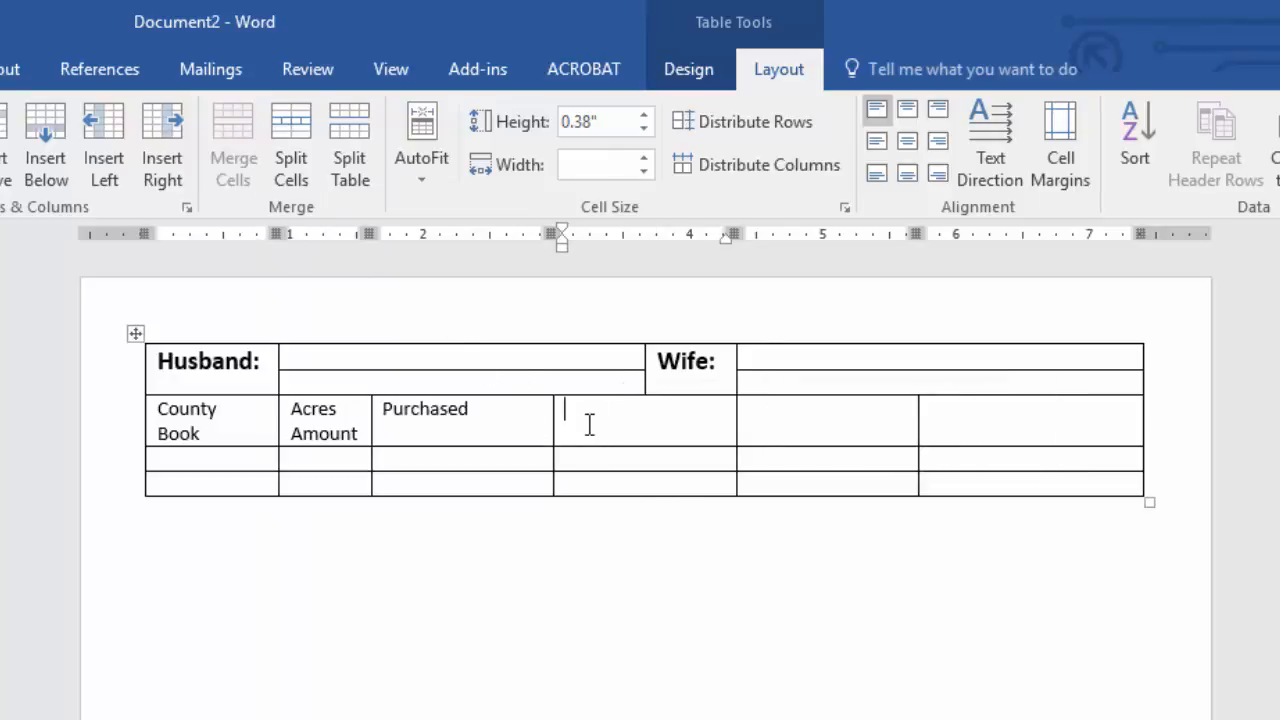
pyautogui.write('Sold')
pyautogui.click(775, 410)
pyautogui.write('Wi')
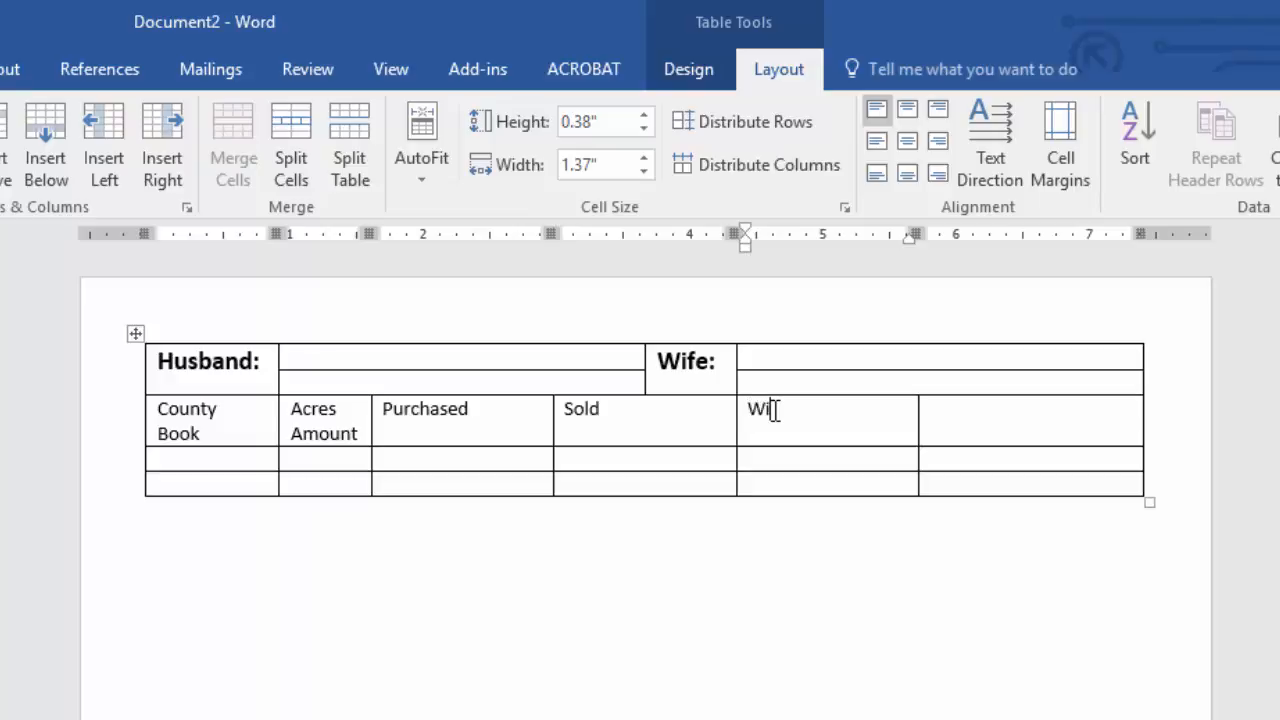
pyautogui.write('tnesses')
pyautogui.press('Return')
pyautogui.write('Mentioned')
pyautogui.click(982, 409)
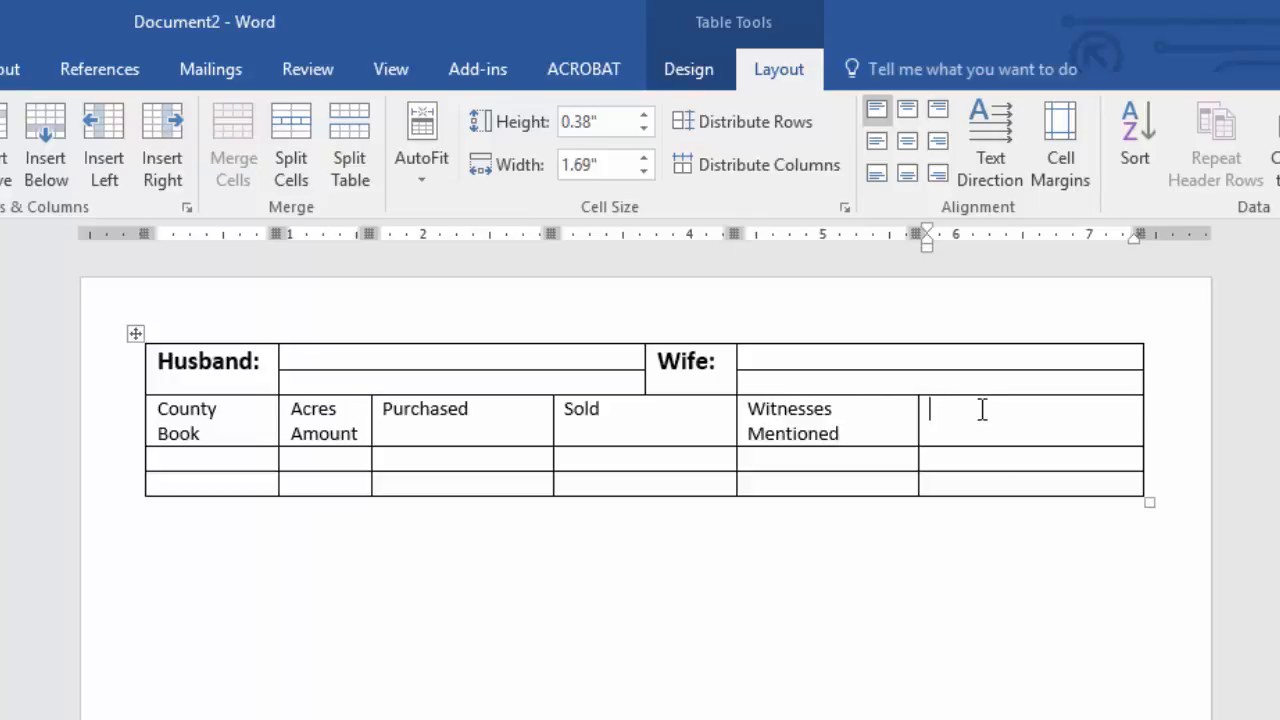
pyautogui.write('Comments')
# - Apply outside borders with a 1 ½ pt line weight to the "Husband:" cell
pyautogui.click(265, 369)
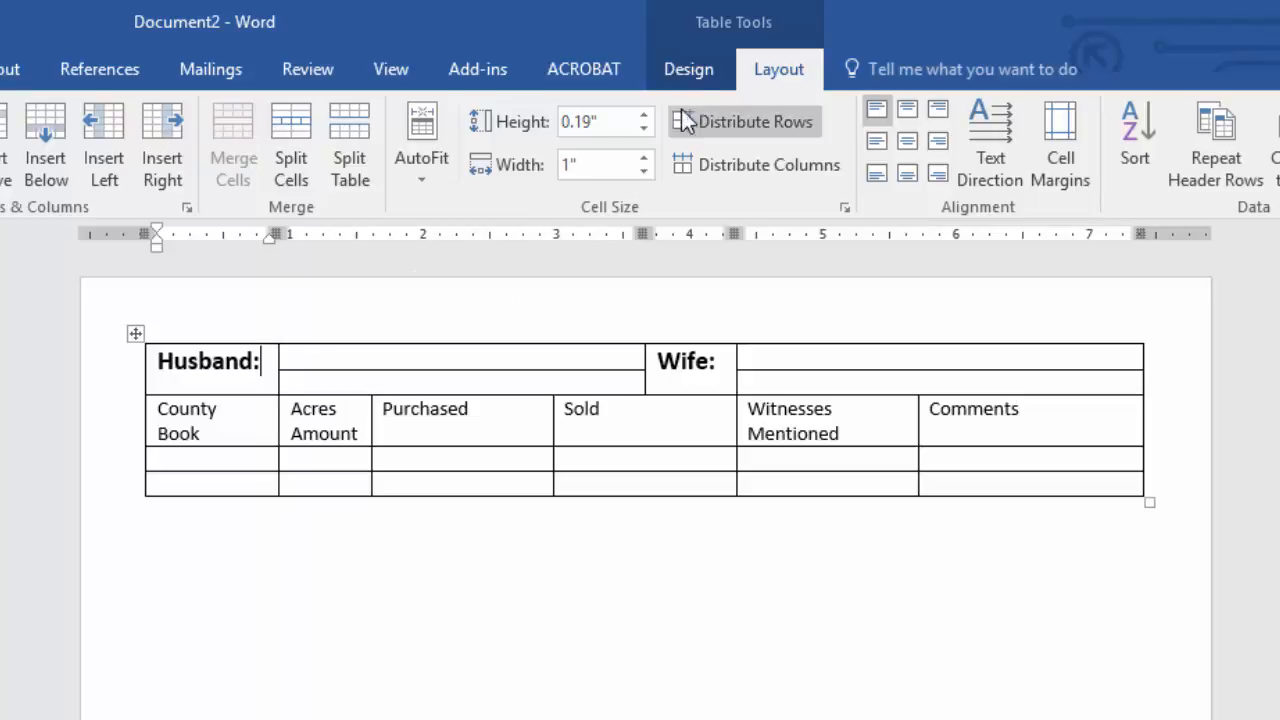
pyautogui.click(690, 70)
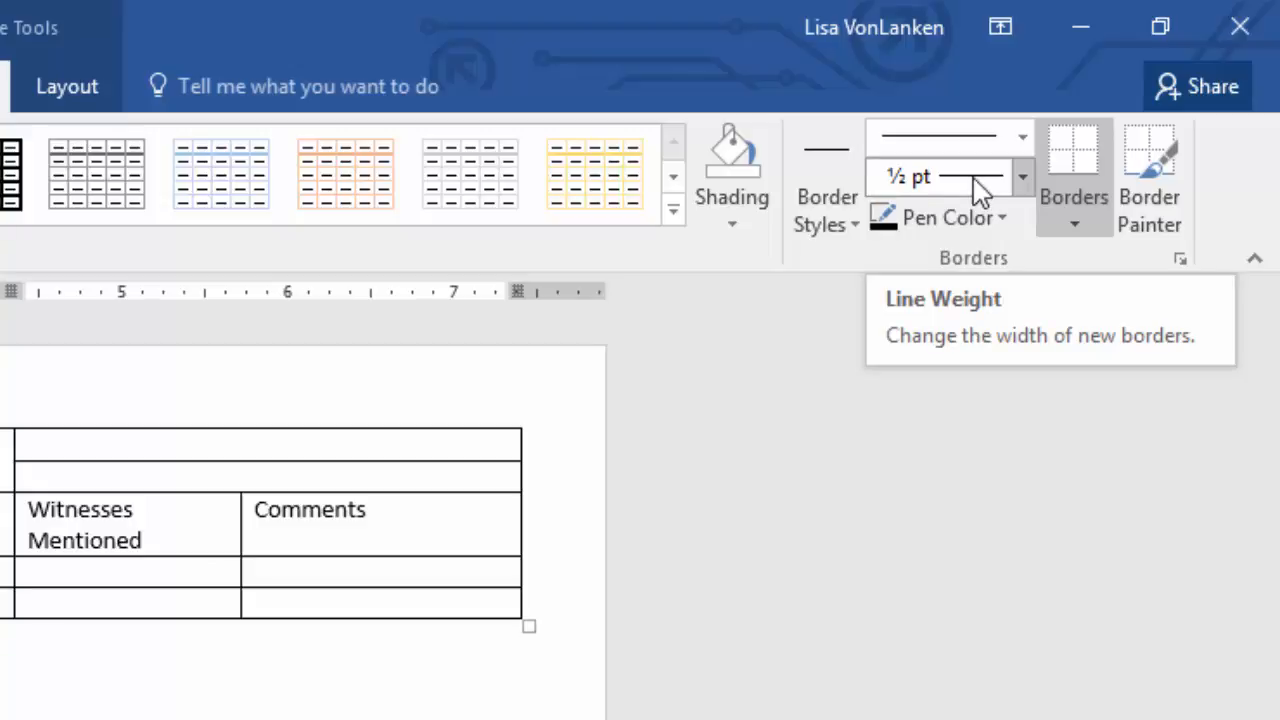
pyautogui.click(1022, 177)
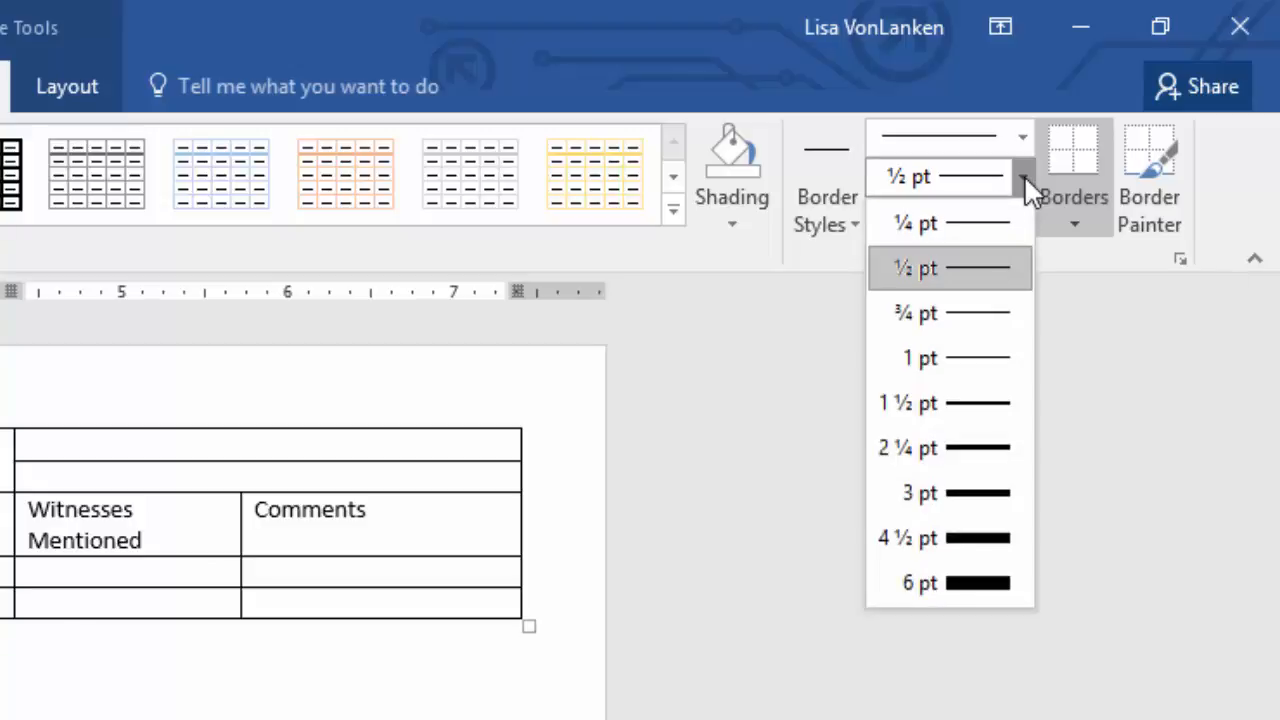
pyautogui.click(943, 400)
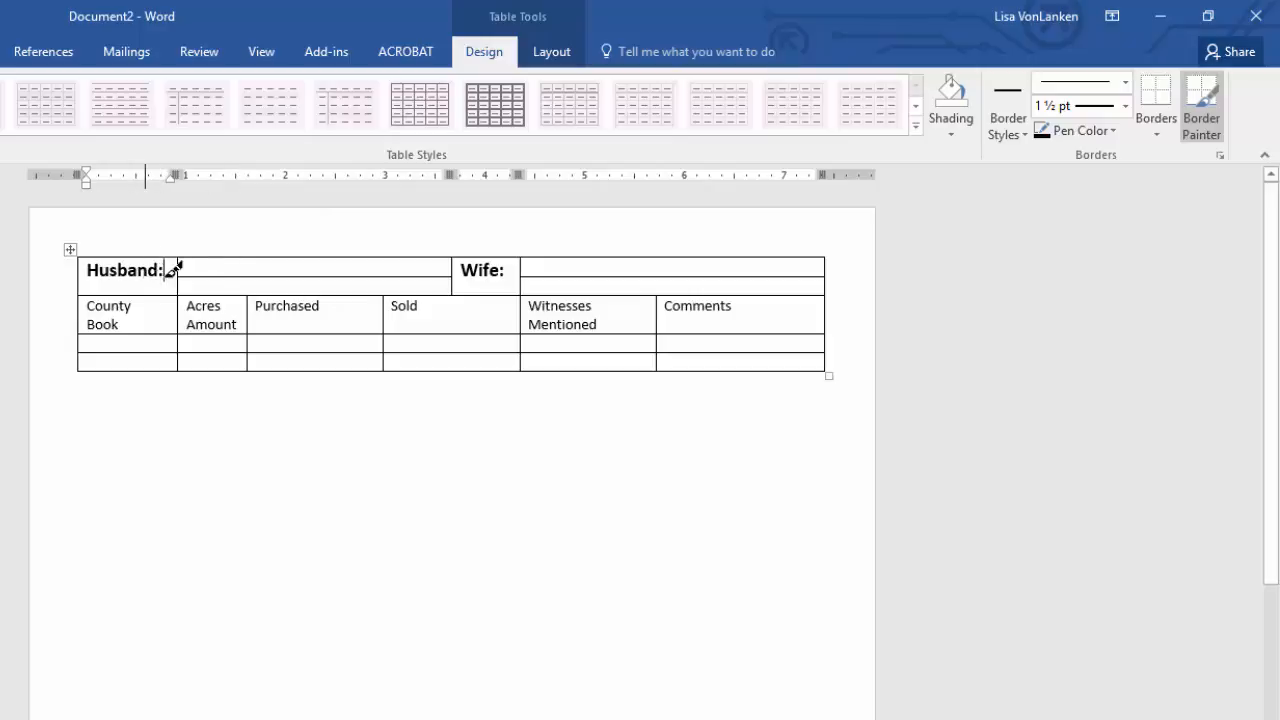
pyautogui.click(1153, 136)
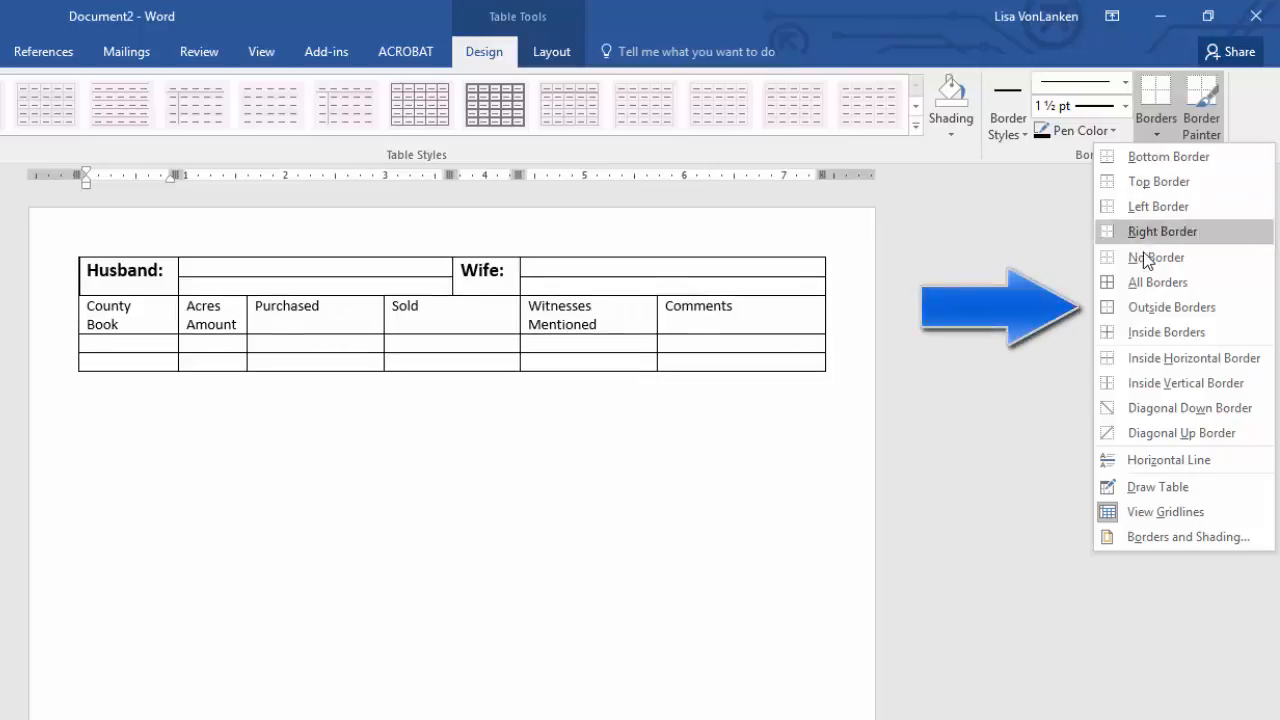
pyautogui.click(1146, 307)
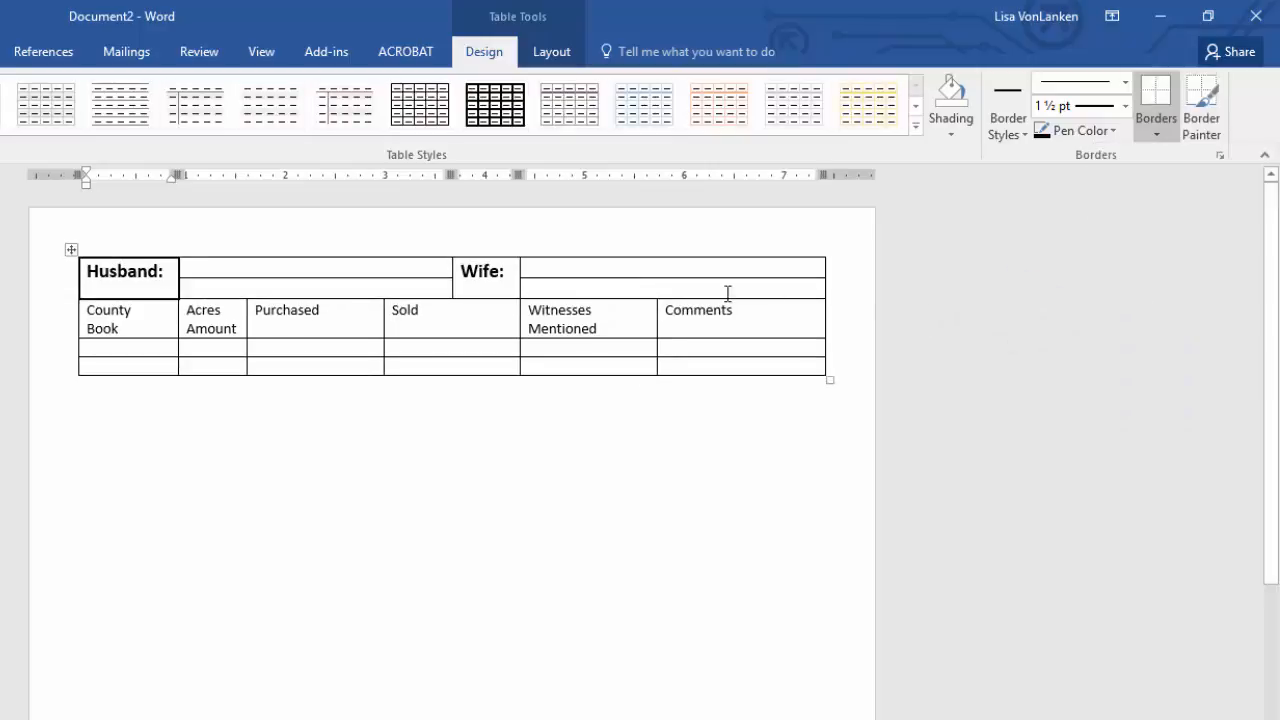
# - Apply the same 1 ½ pt outside borders to the "Wife:" cell
pyautogui.click(513, 276)
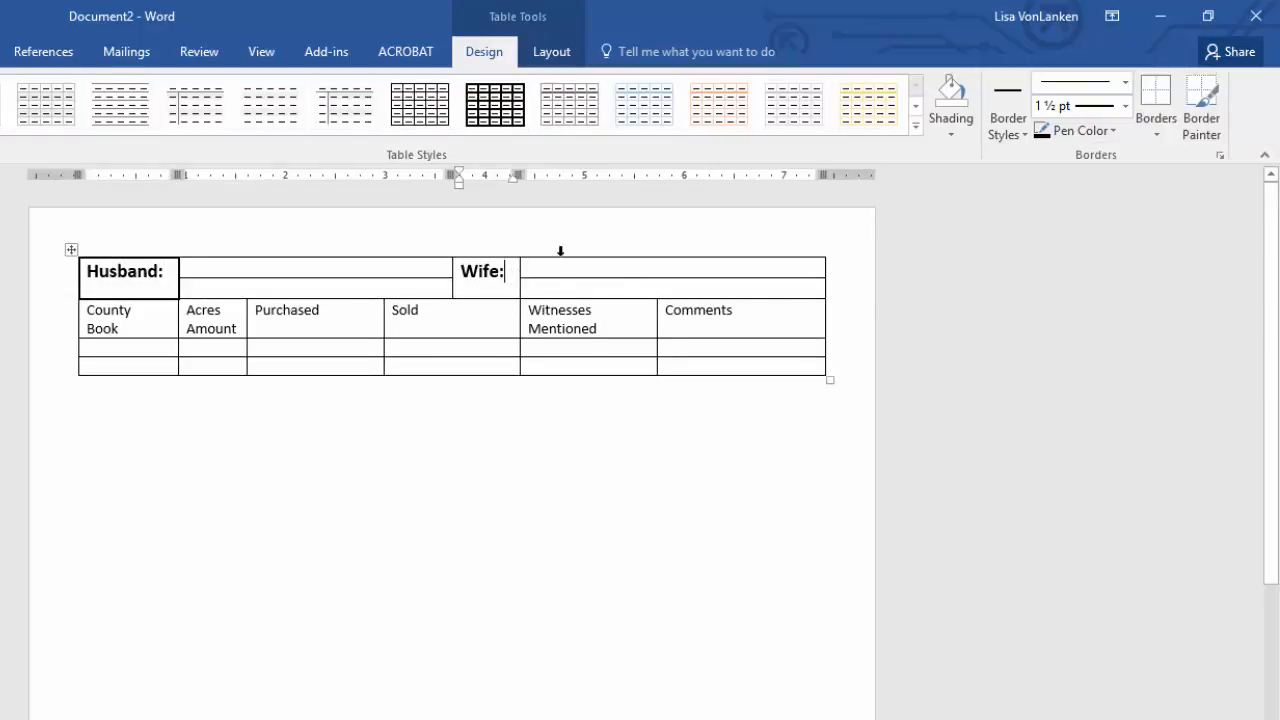
pyautogui.click(1161, 135)
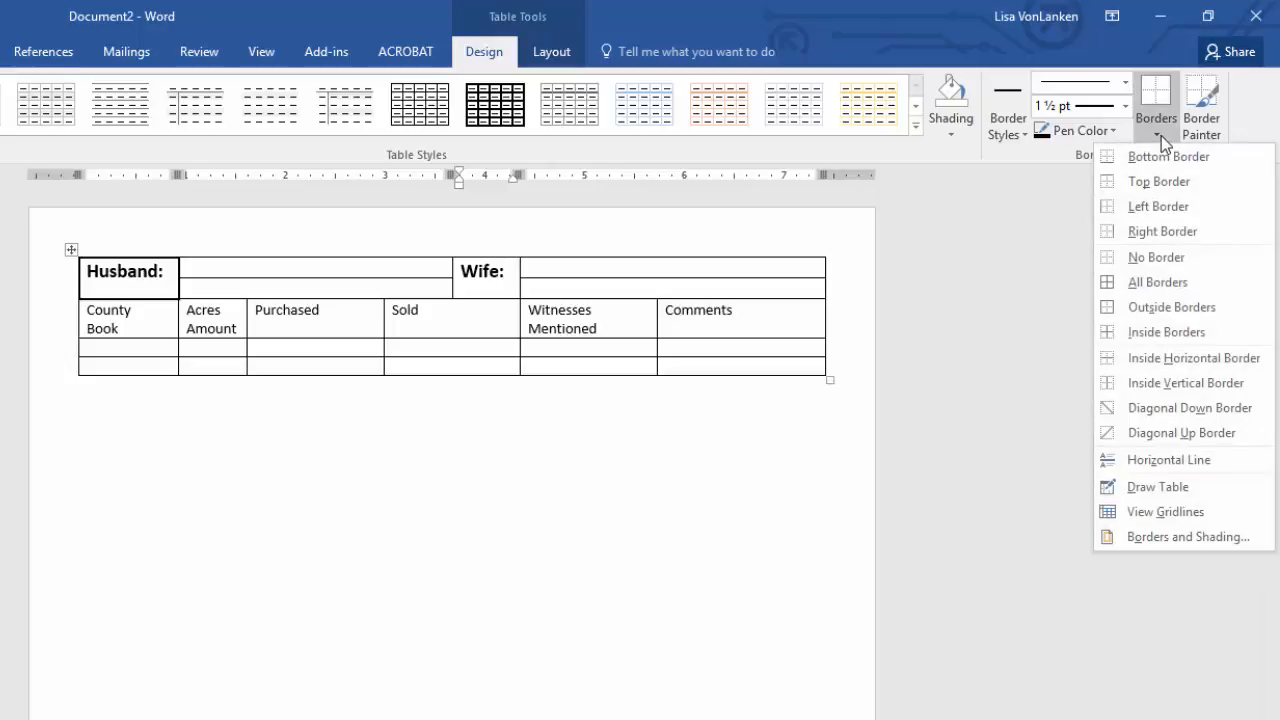
pyautogui.click(1172, 299)
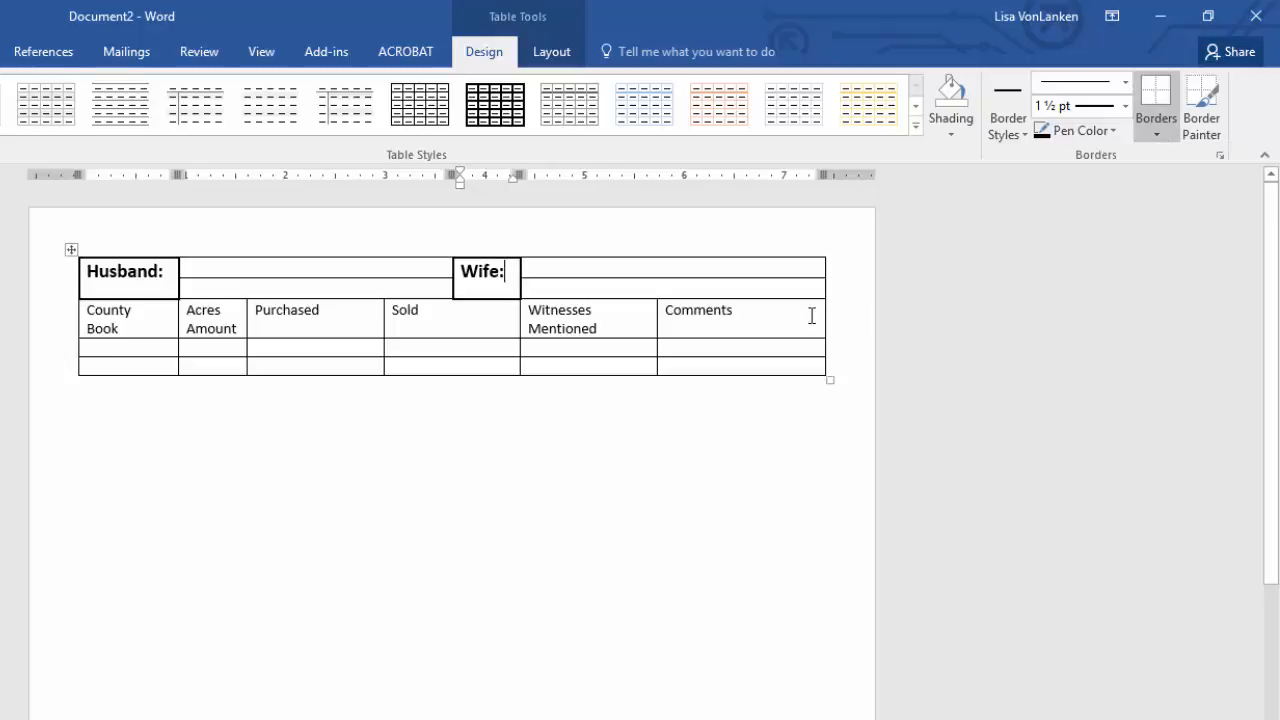
# - Add 1 ½ pt bottom and top borders to the column-heading row, from "County Book" through "Comments"
pyautogui.moveTo(777, 314); pyautogui.dragTo(129, 314)
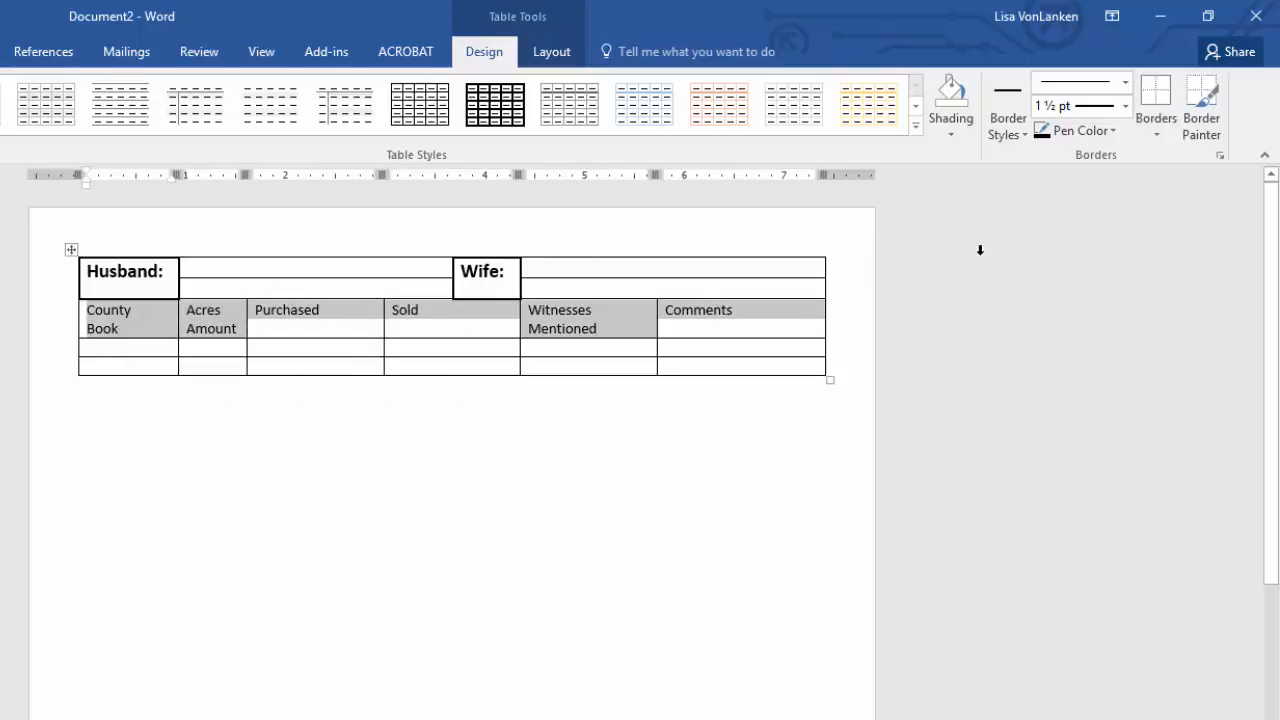
pyautogui.click(1159, 134)
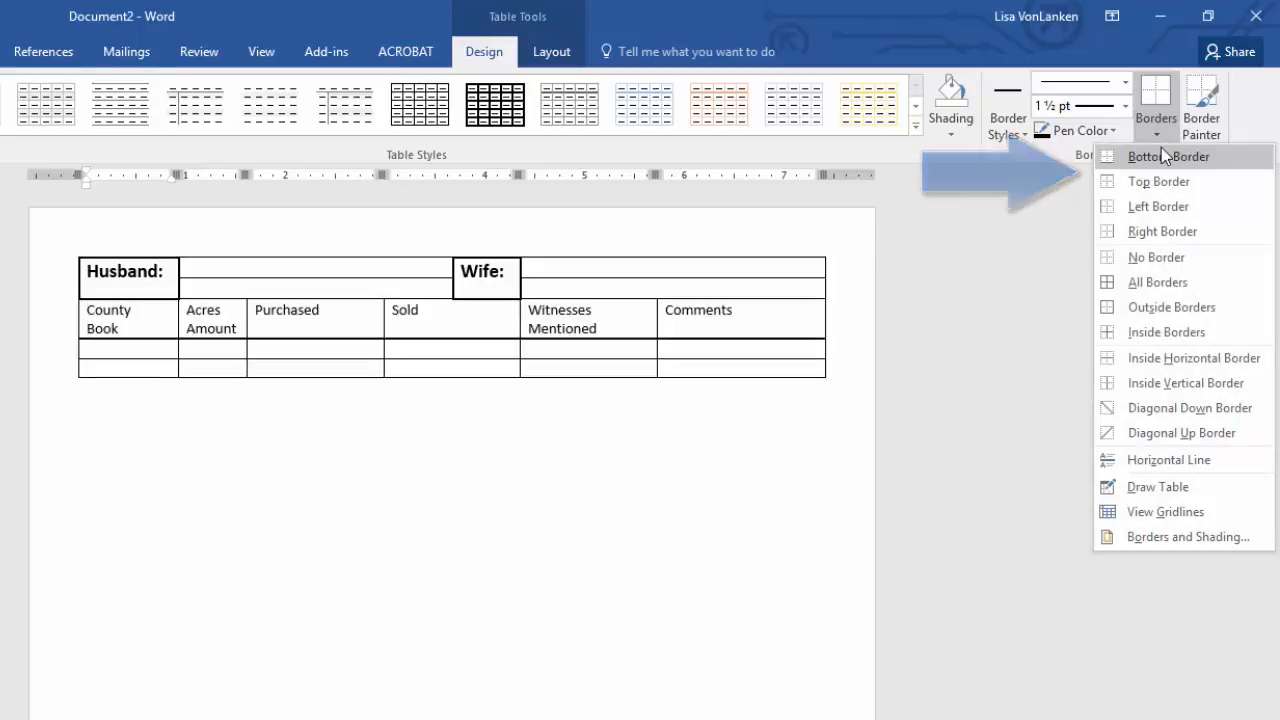
pyautogui.click(1162, 156)
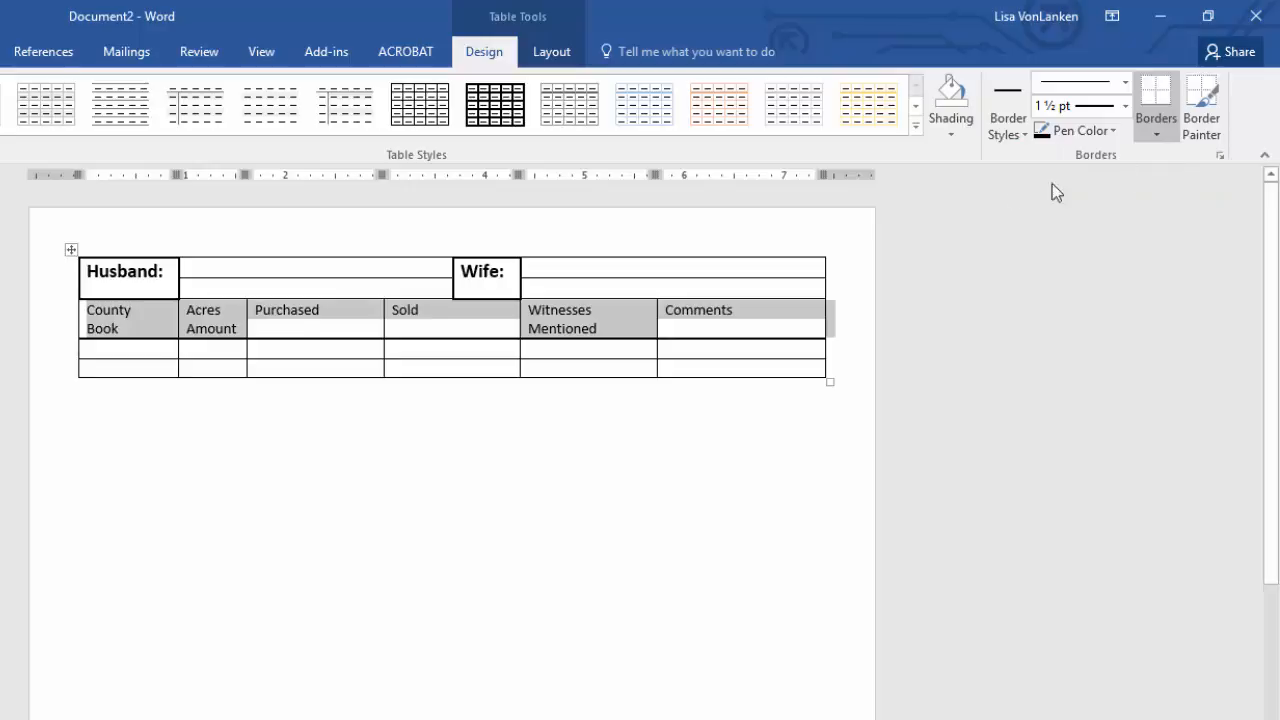
pyautogui.click(1159, 140)
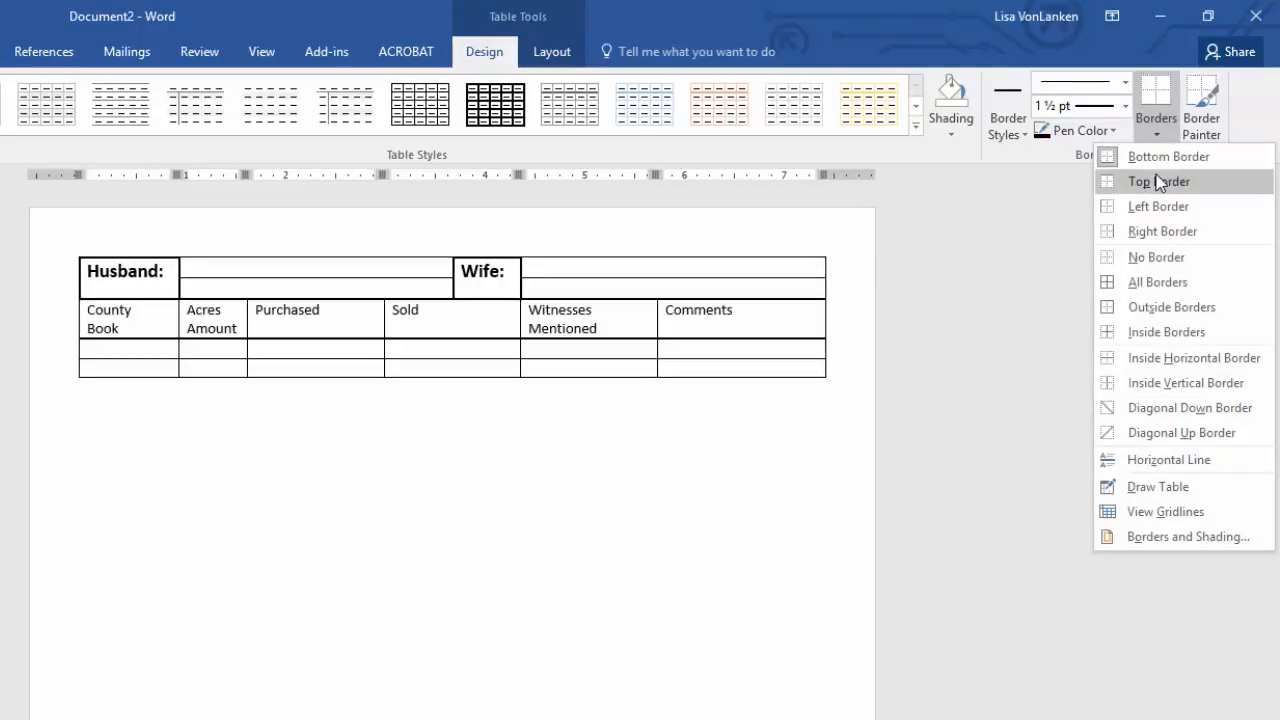
pyautogui.click(1156, 174)
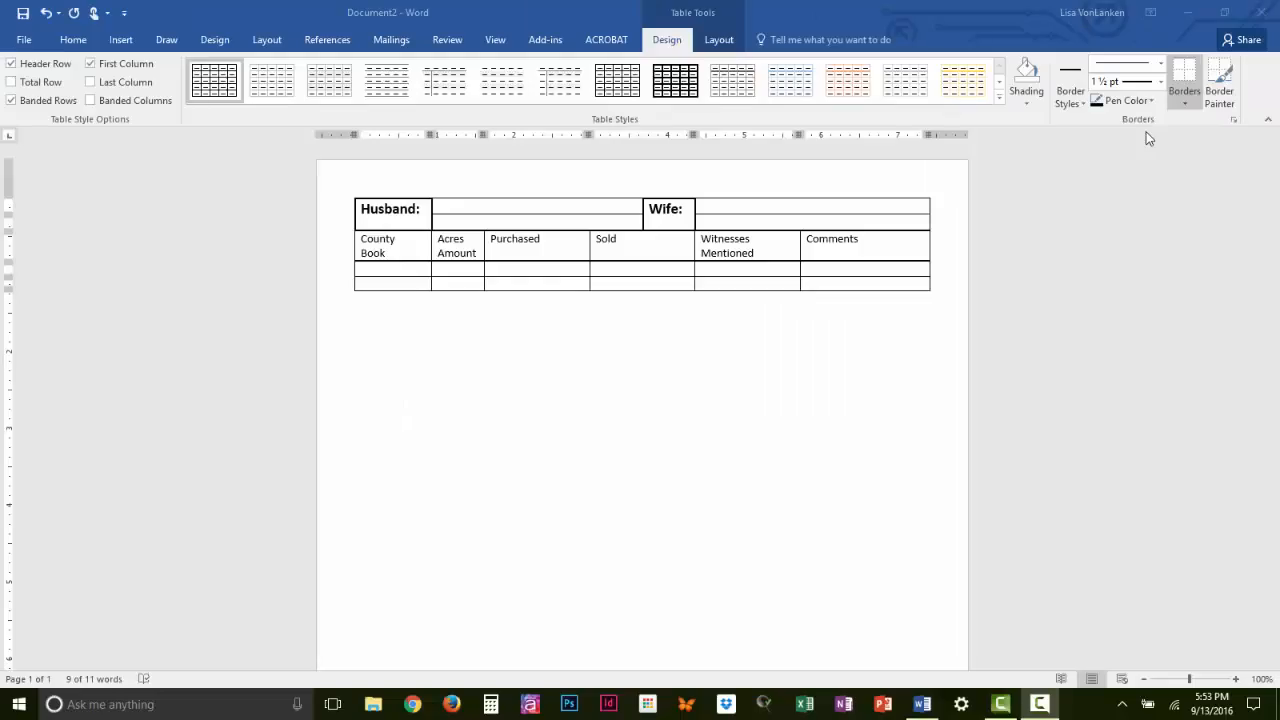
# - Put a 1 ½ pt outside border around the entire table
pyautogui.click(917, 289)
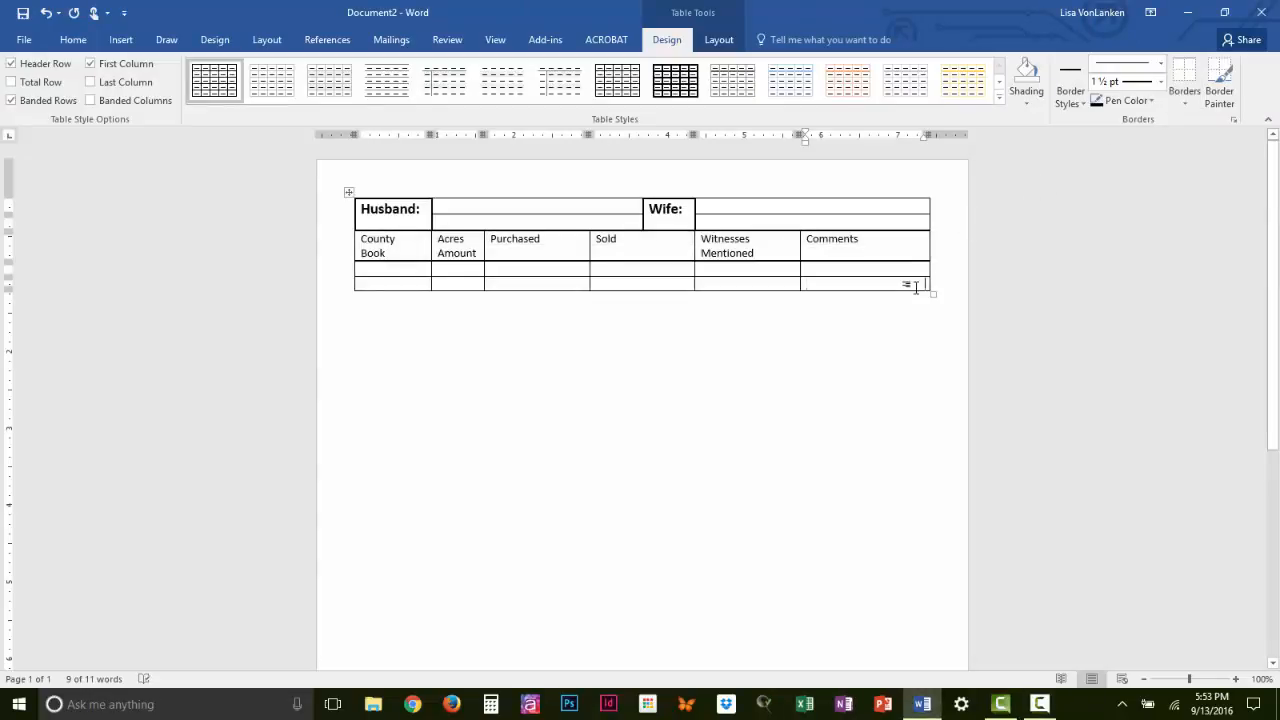
pyautogui.moveTo(844, 285); pyautogui.dragTo(388, 208)
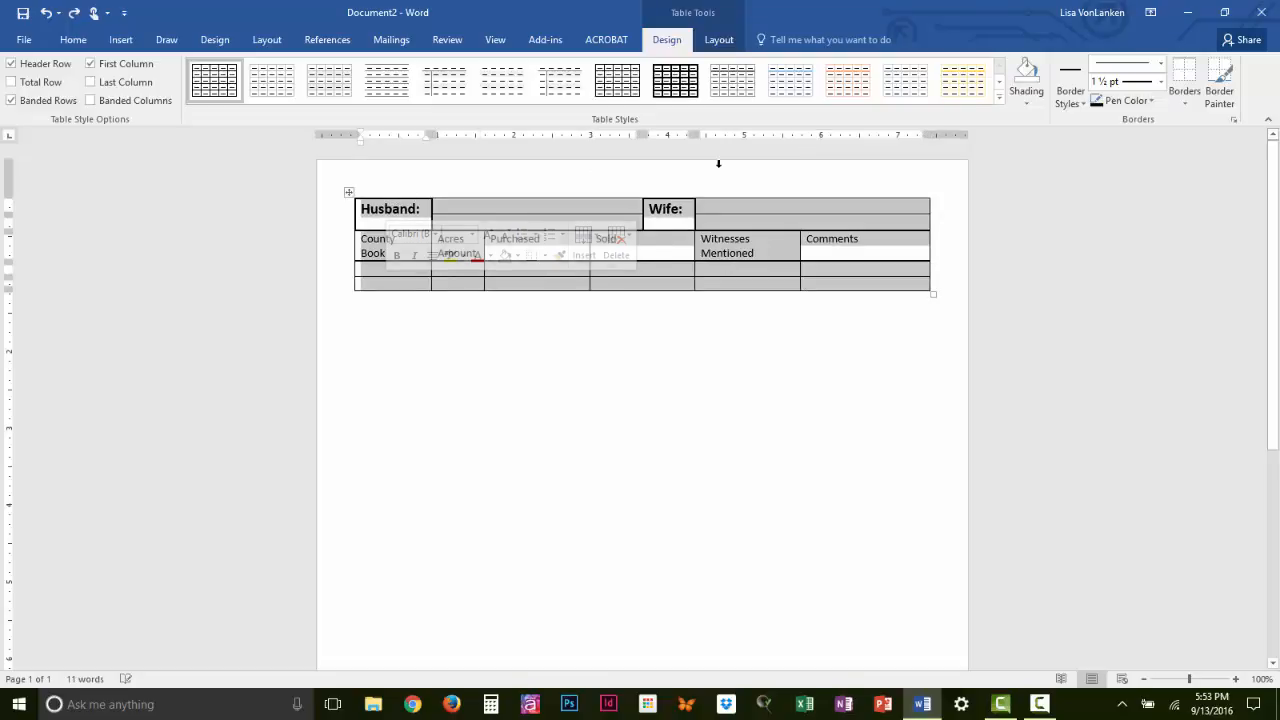
pyautogui.click(1199, 106)
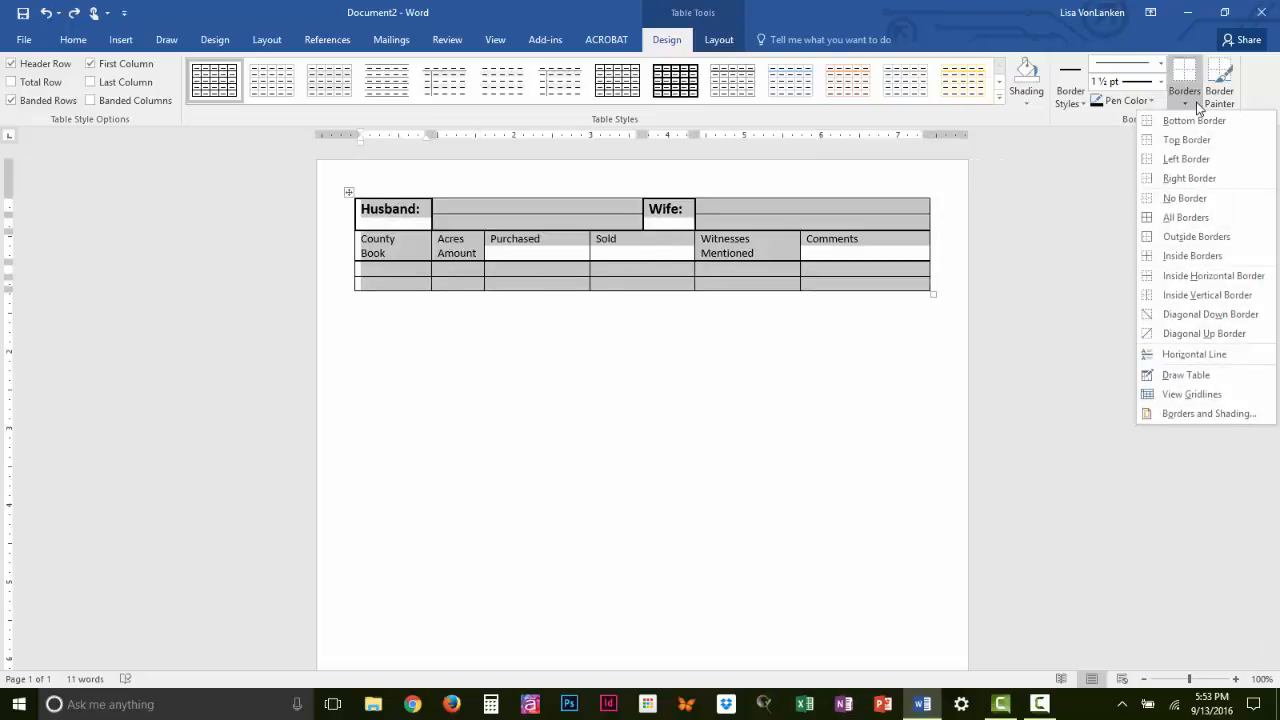
pyautogui.click(1189, 241)
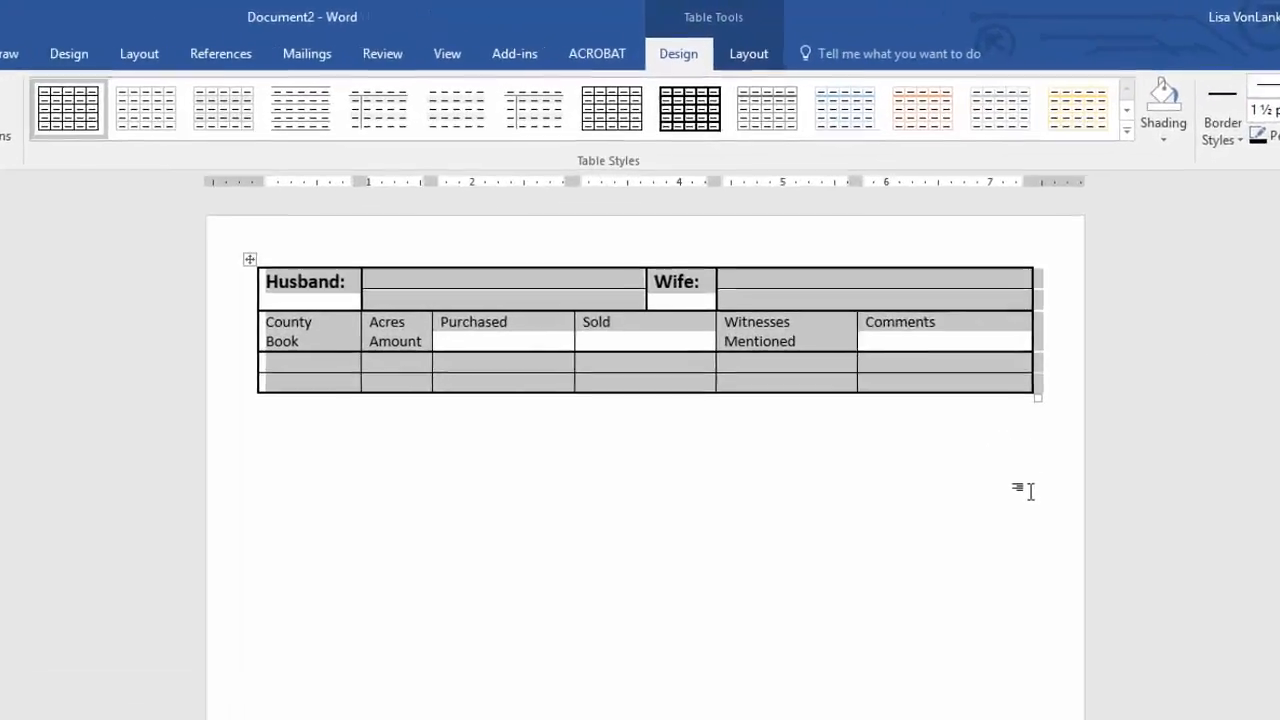
pyautogui.click(907, 350)
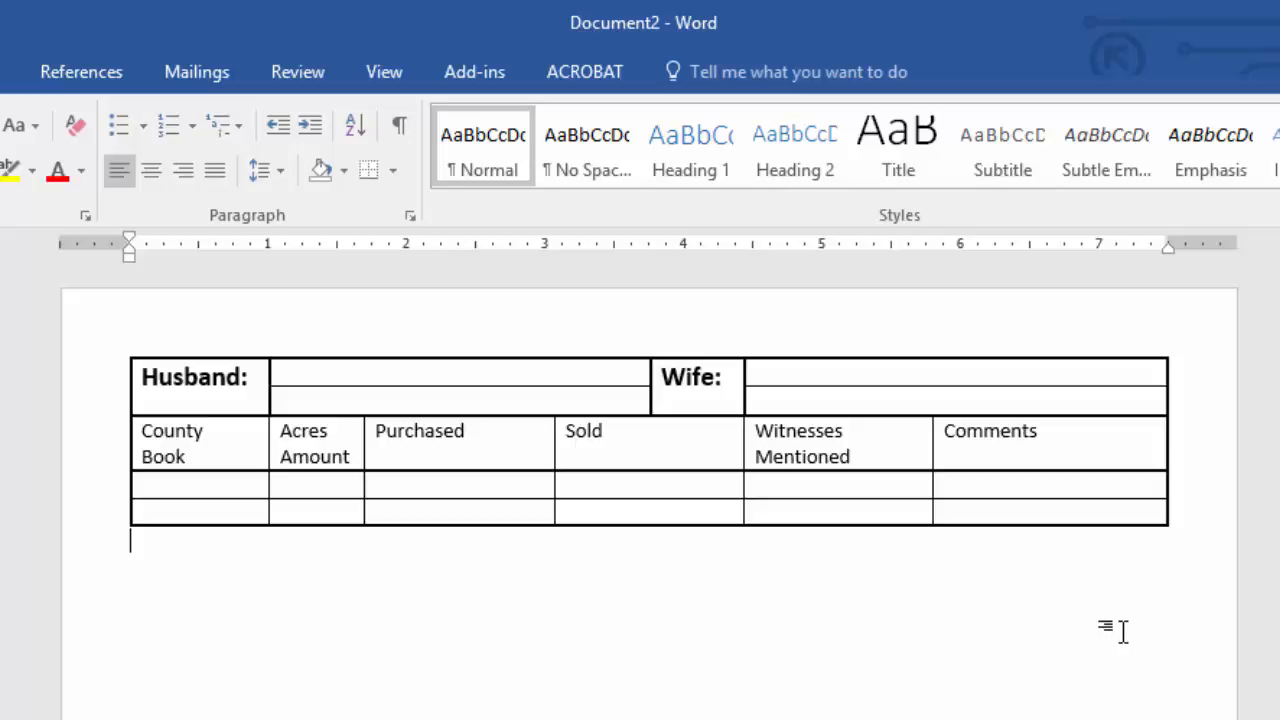
# - Make all the column headings in the third row bold and centered
pyautogui.click(1134, 449)
pyautogui.moveTo(984, 450); pyautogui.dragTo(208, 447)
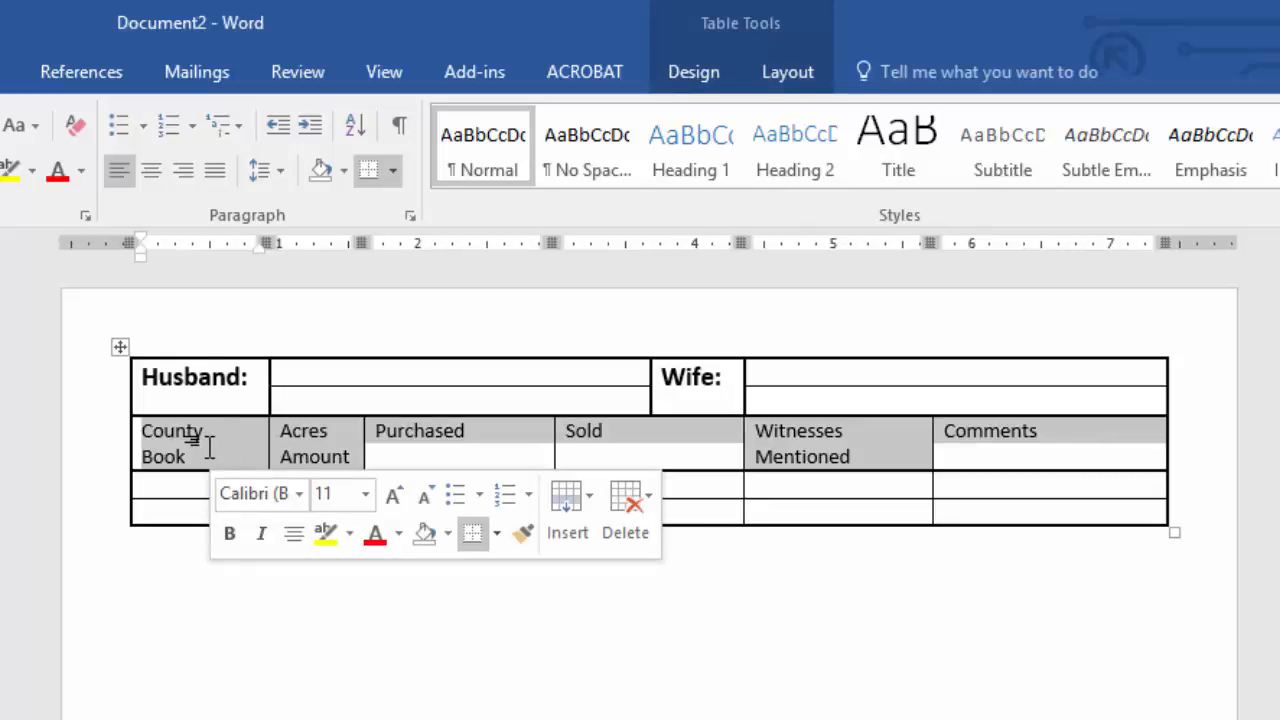
pyautogui.click(229, 533)
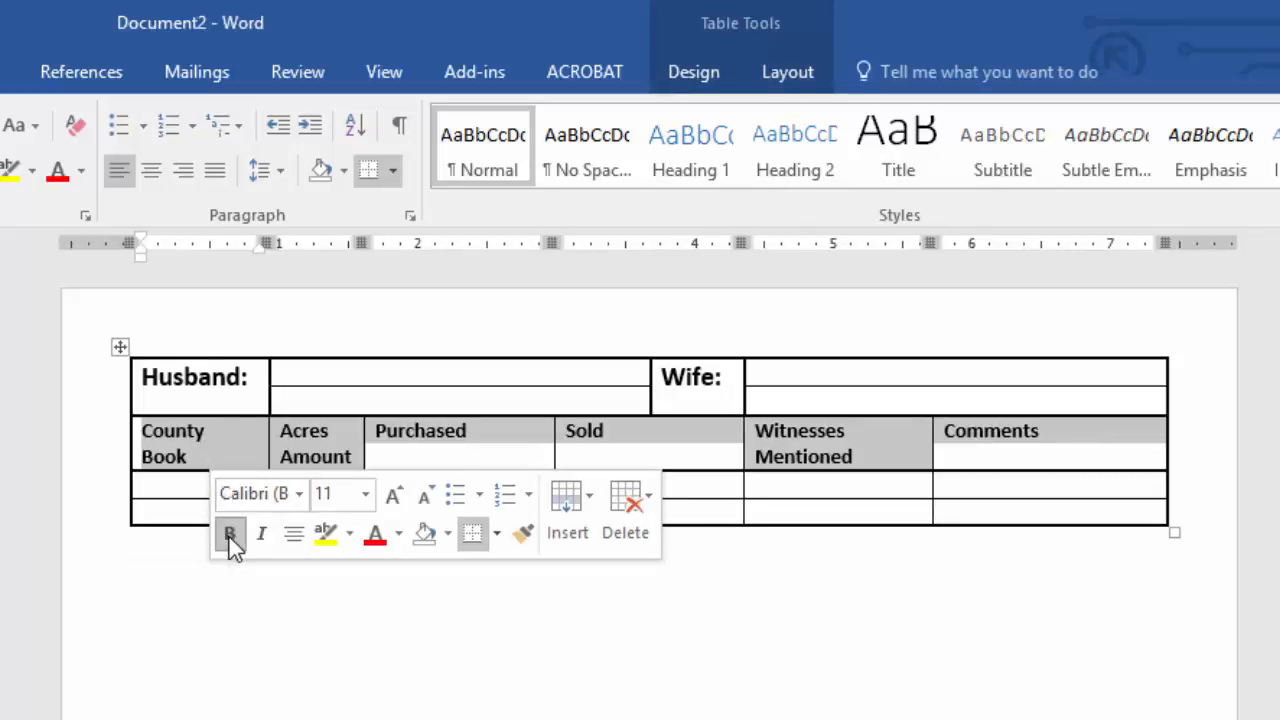
pyautogui.click(291, 536)
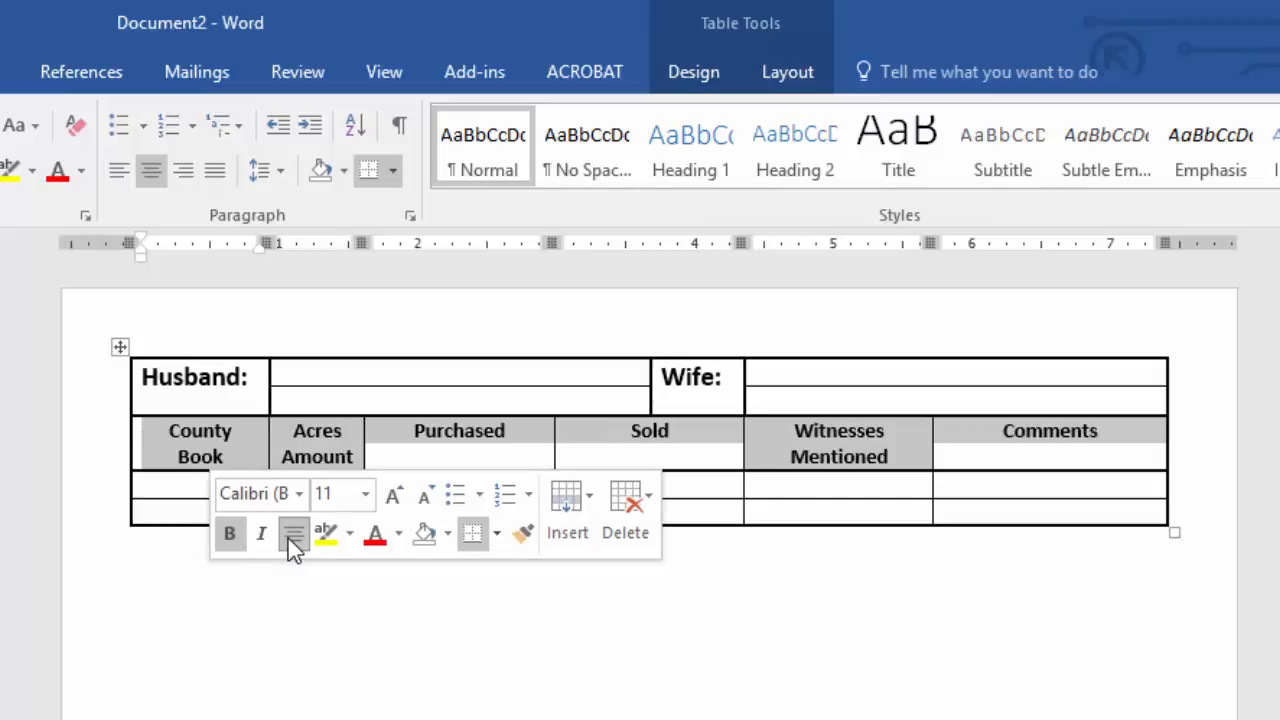
pyautogui.click(526, 651)
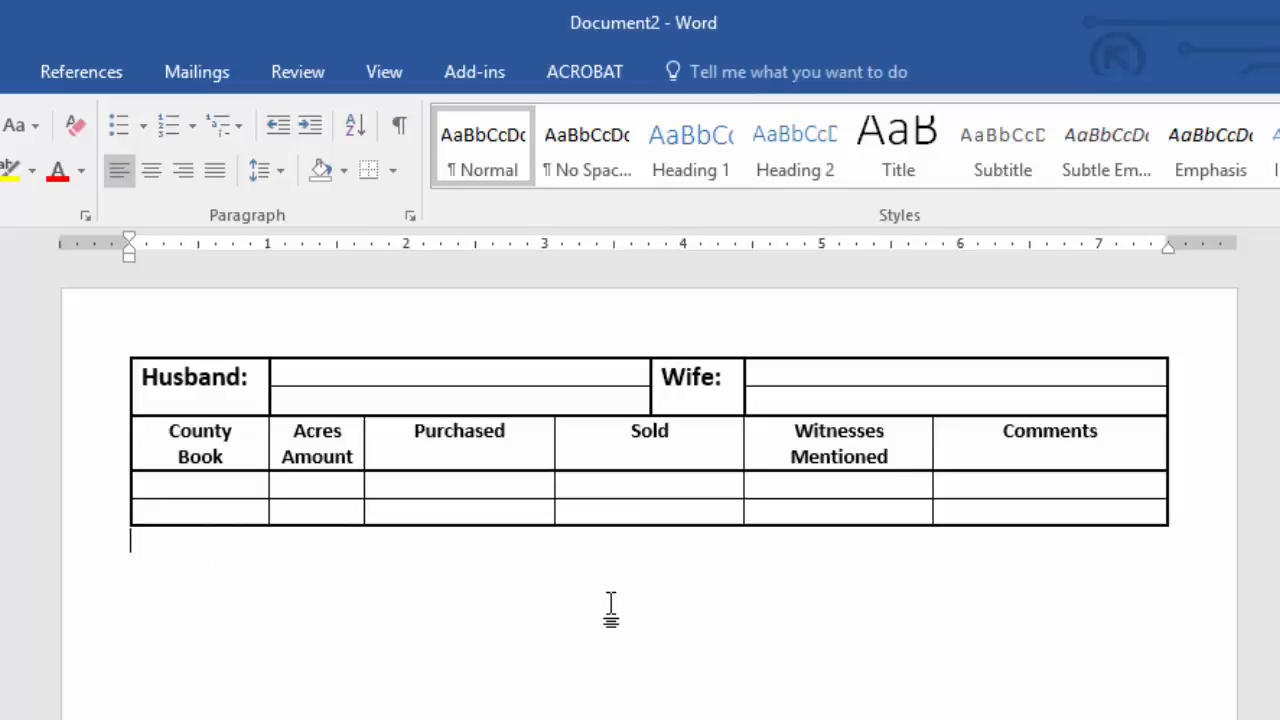
# - Enter the husband's full name and the wife's full name in the first-row cells beside their labels
pyautogui.click(521, 374)
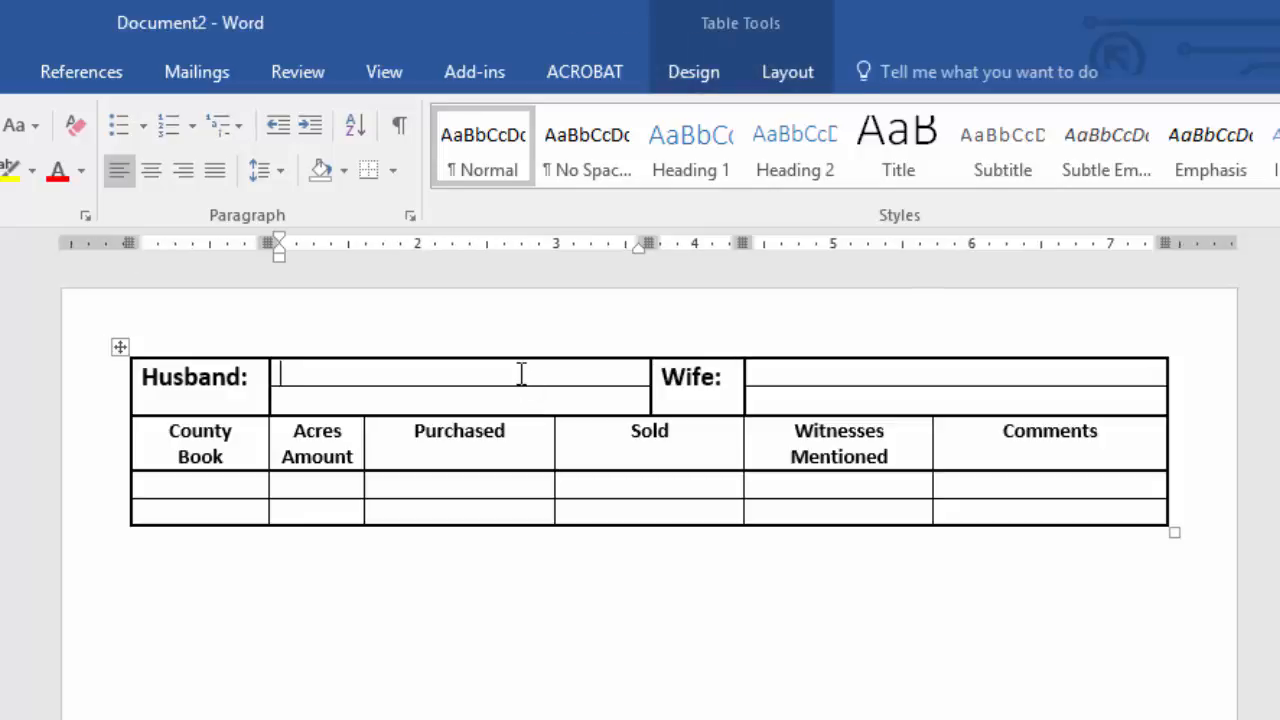
pyautogui.write('John Smith')
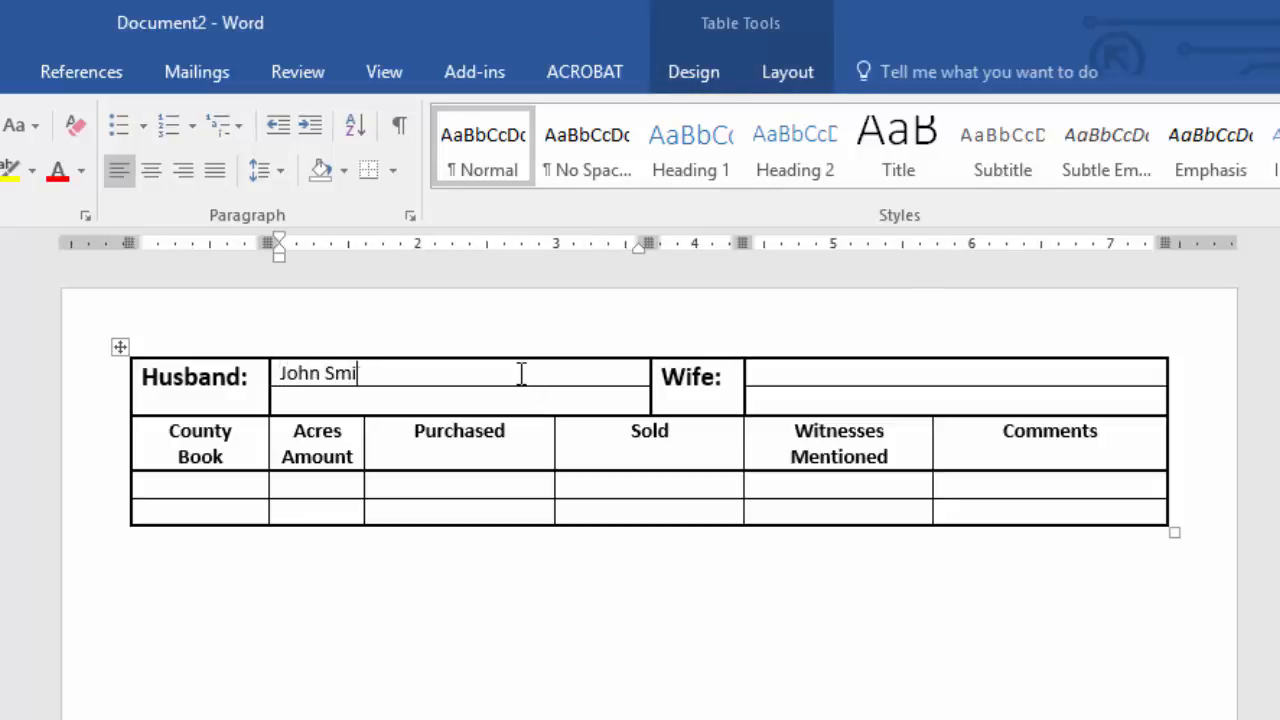
pyautogui.click(928, 373)
pyautogui.write('Jane Doe')
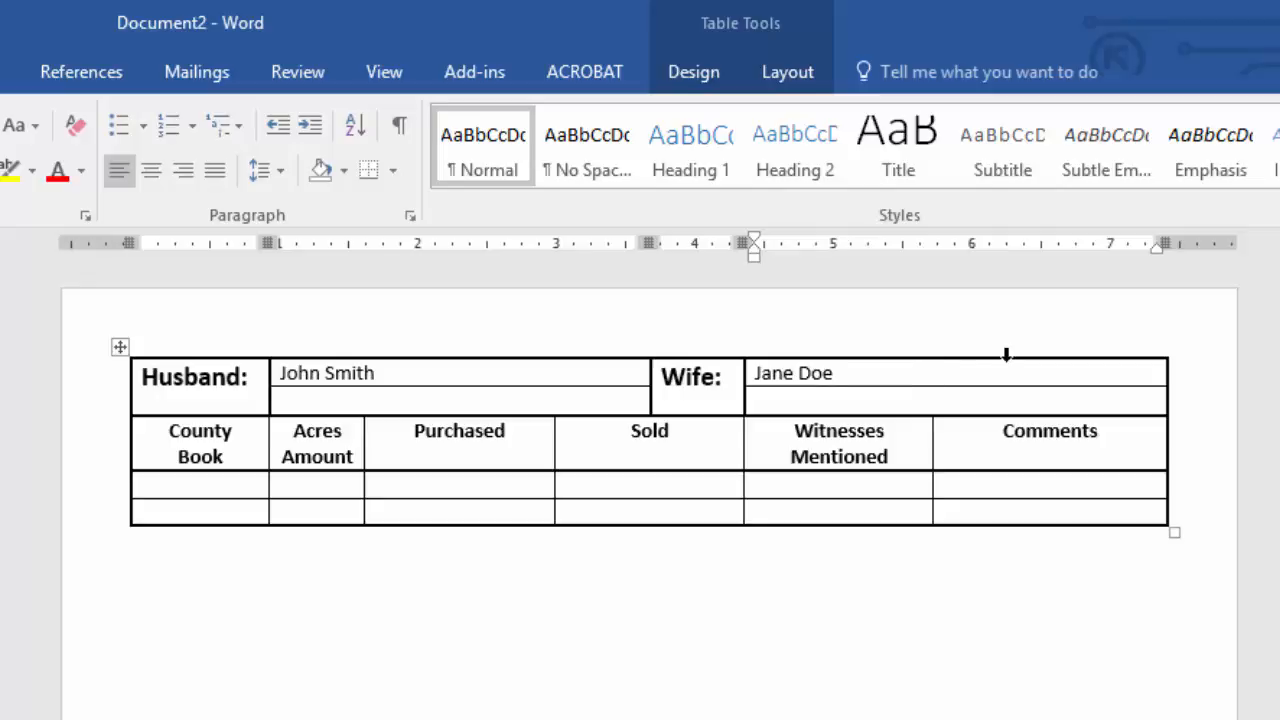
# - Make the wife's name bold and centered, and increase its font size by two increments
pyautogui.moveTo(857, 381); pyautogui.dragTo(758, 377)
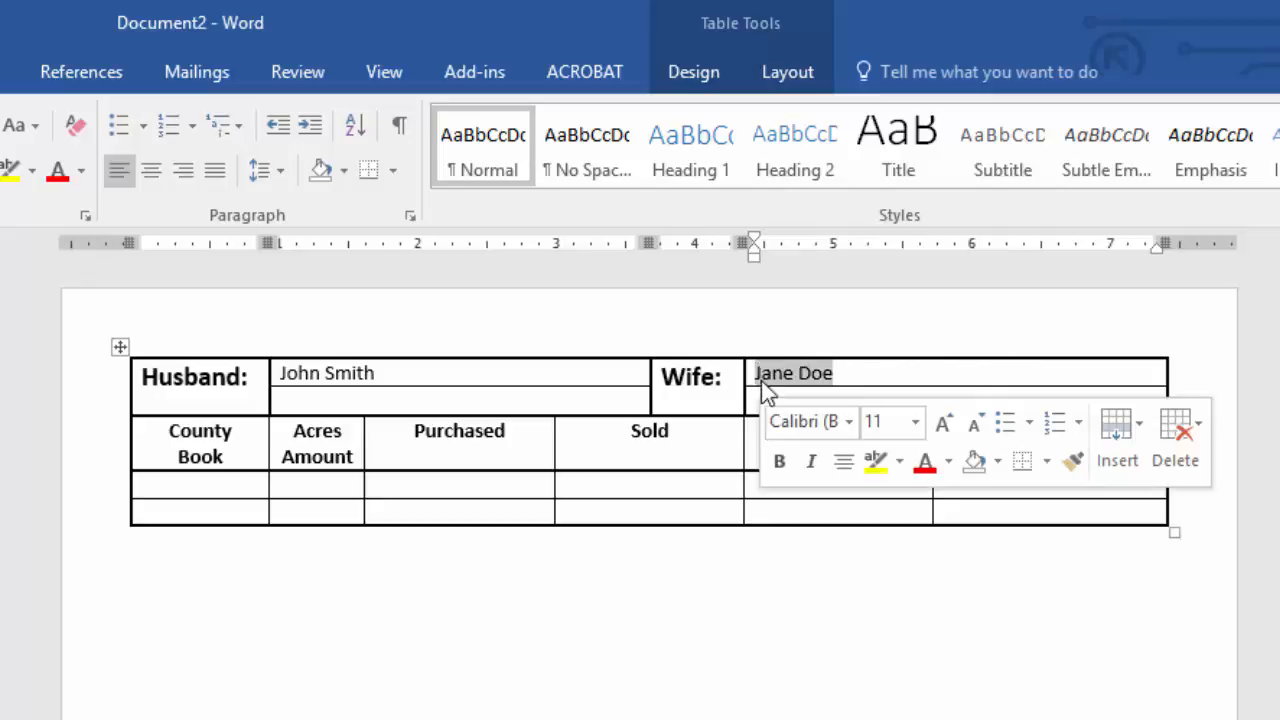
pyautogui.click(782, 462)
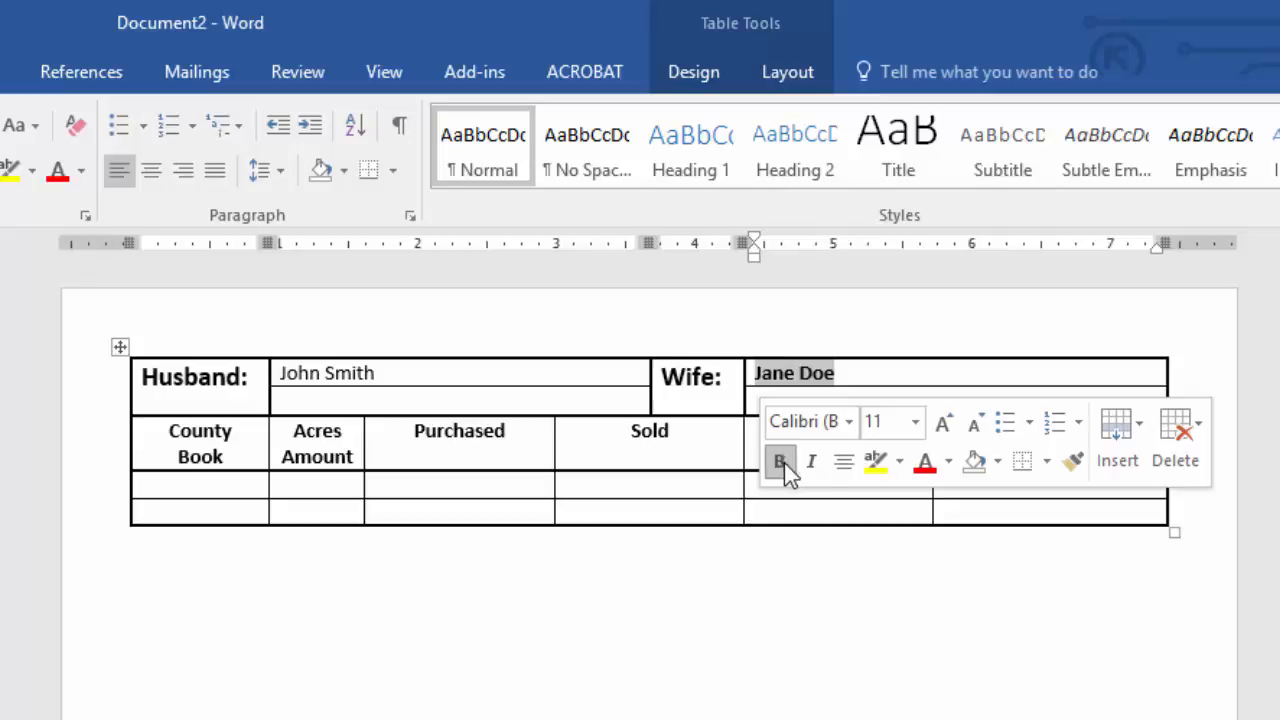
pyautogui.click(845, 462)
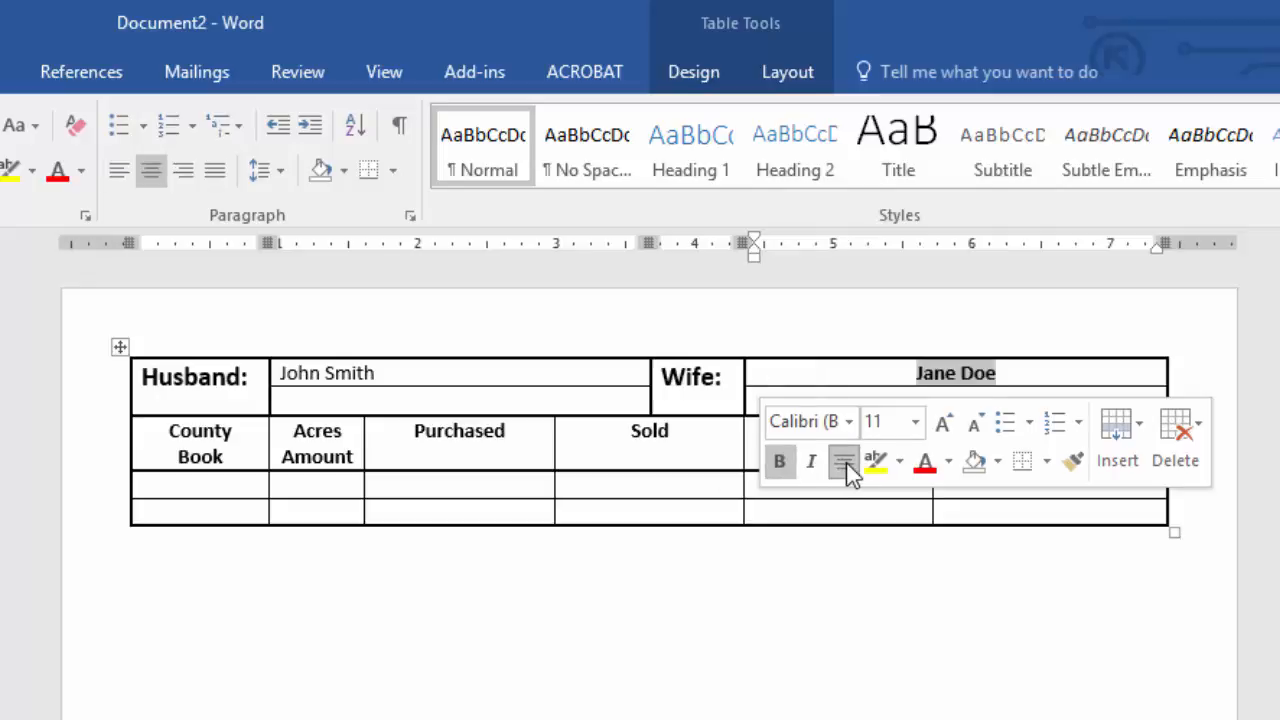
pyautogui.click(945, 428)
pyautogui.click(945, 428)
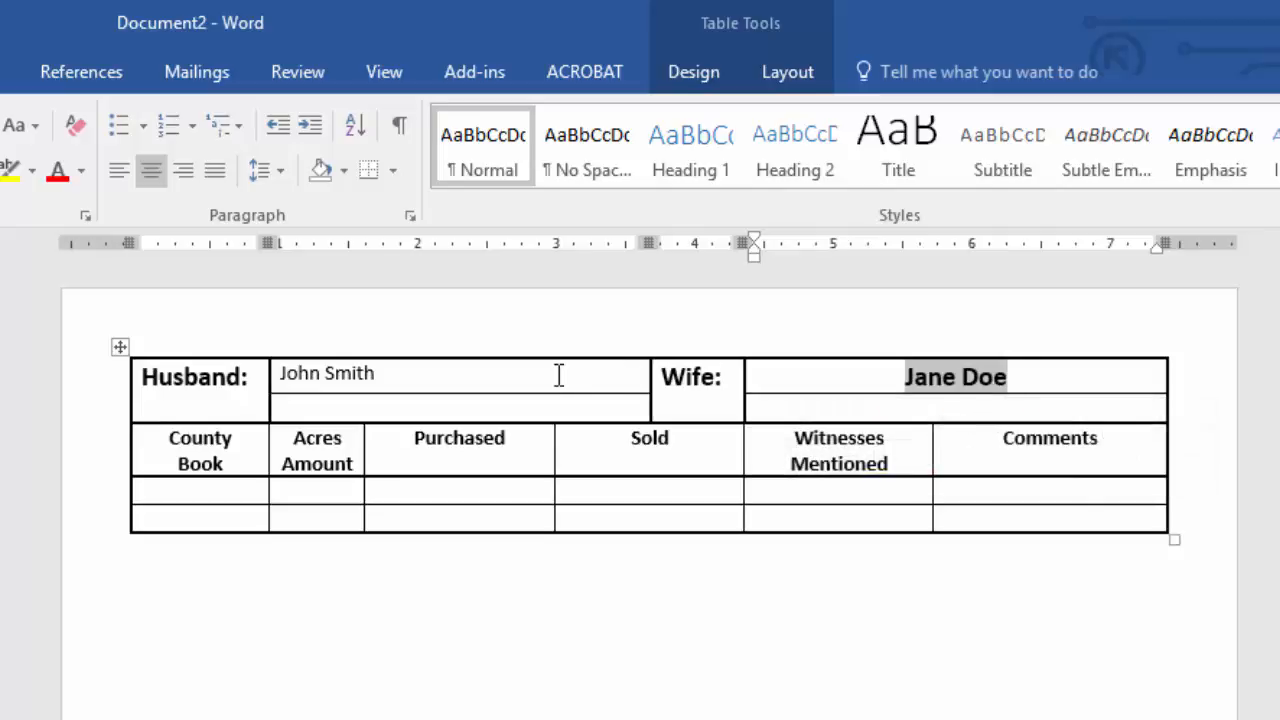
# - Format the husband's name as bold and centered, with its font size increased by two increments
pyautogui.moveTo(431, 377); pyautogui.dragTo(288, 370)
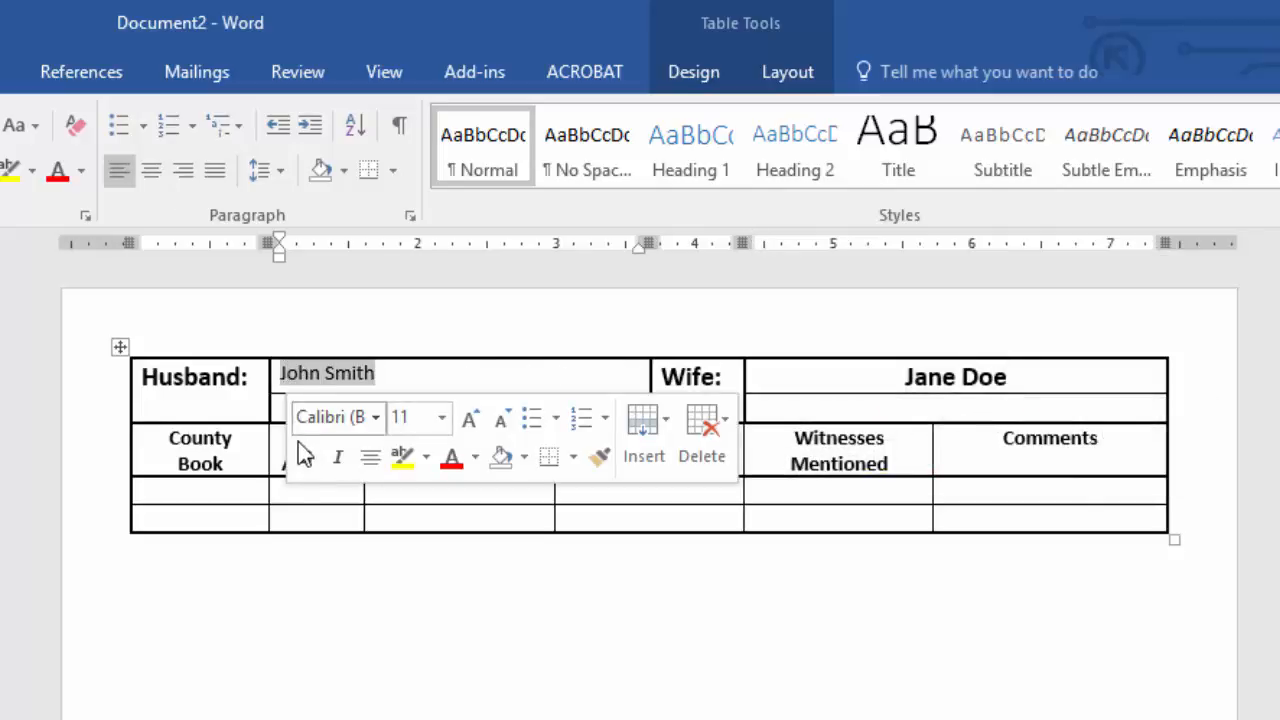
pyautogui.click(307, 460)
pyautogui.click(366, 465)
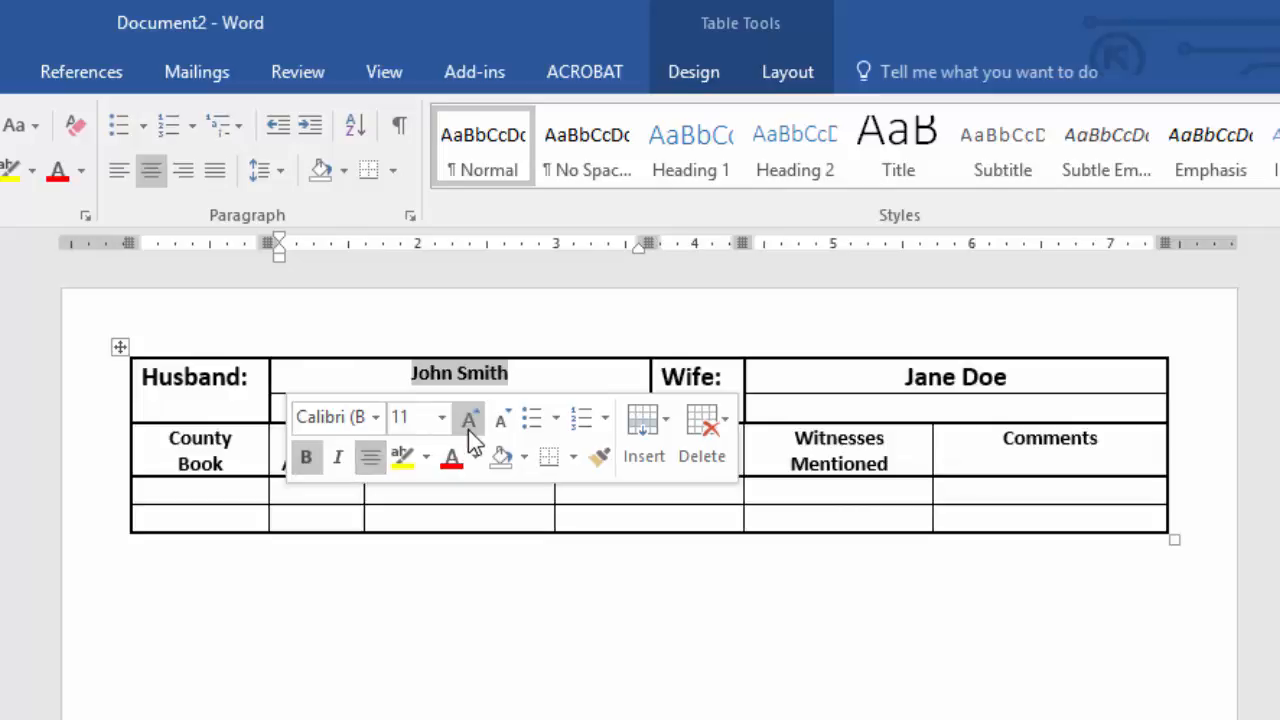
pyautogui.click(469, 425)
pyautogui.click(469, 425)
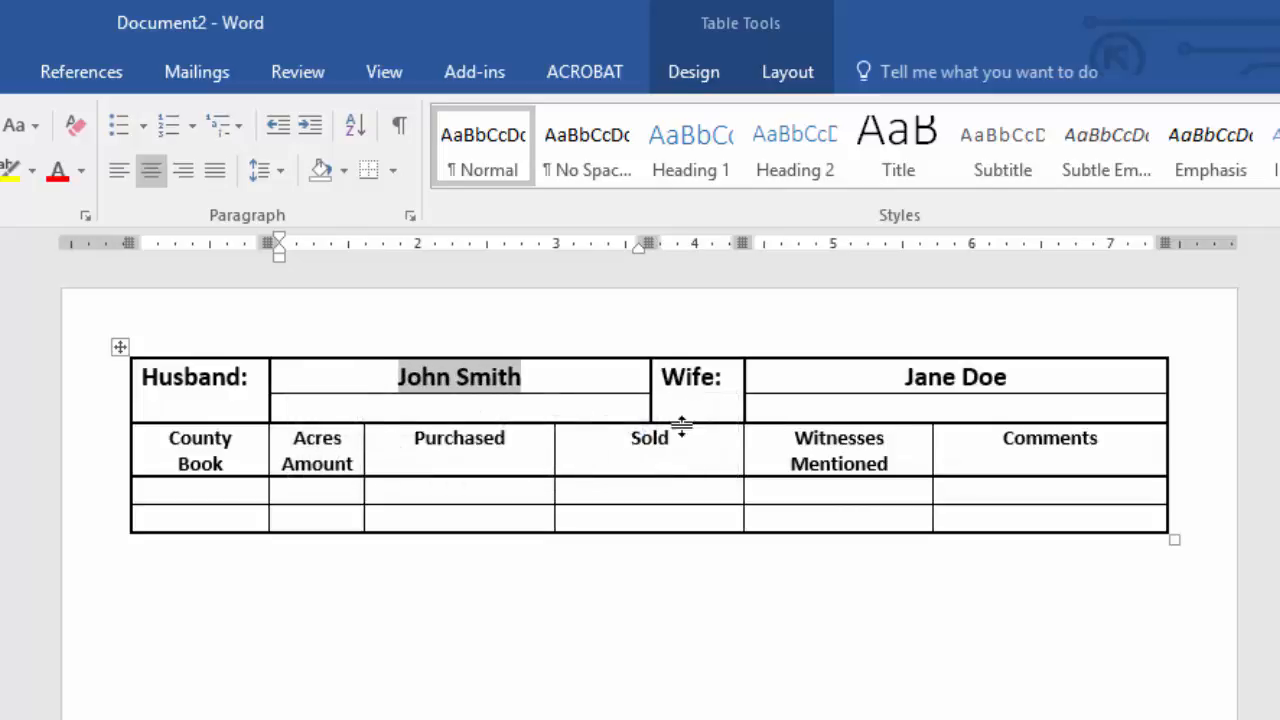
# - Enter 1800-1850 in the cell below the husband's name and make it centered and italic
pyautogui.click(616, 416)
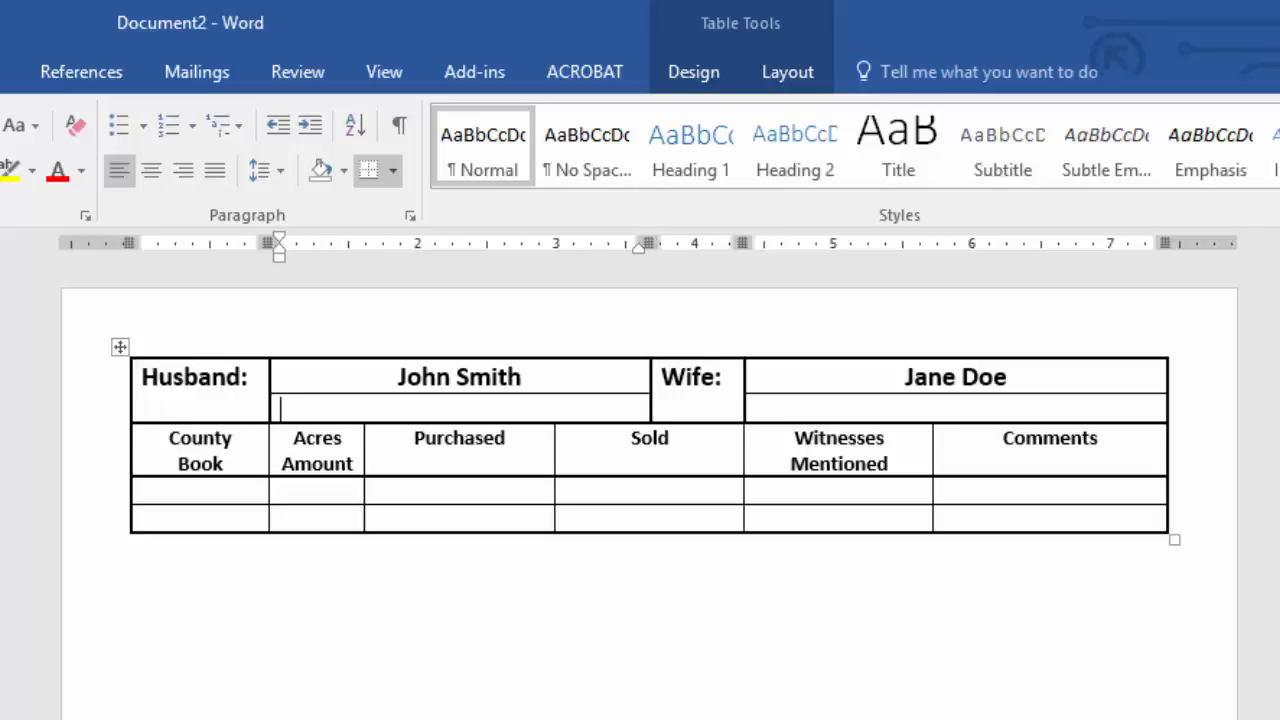
pyautogui.write('1800-1850')
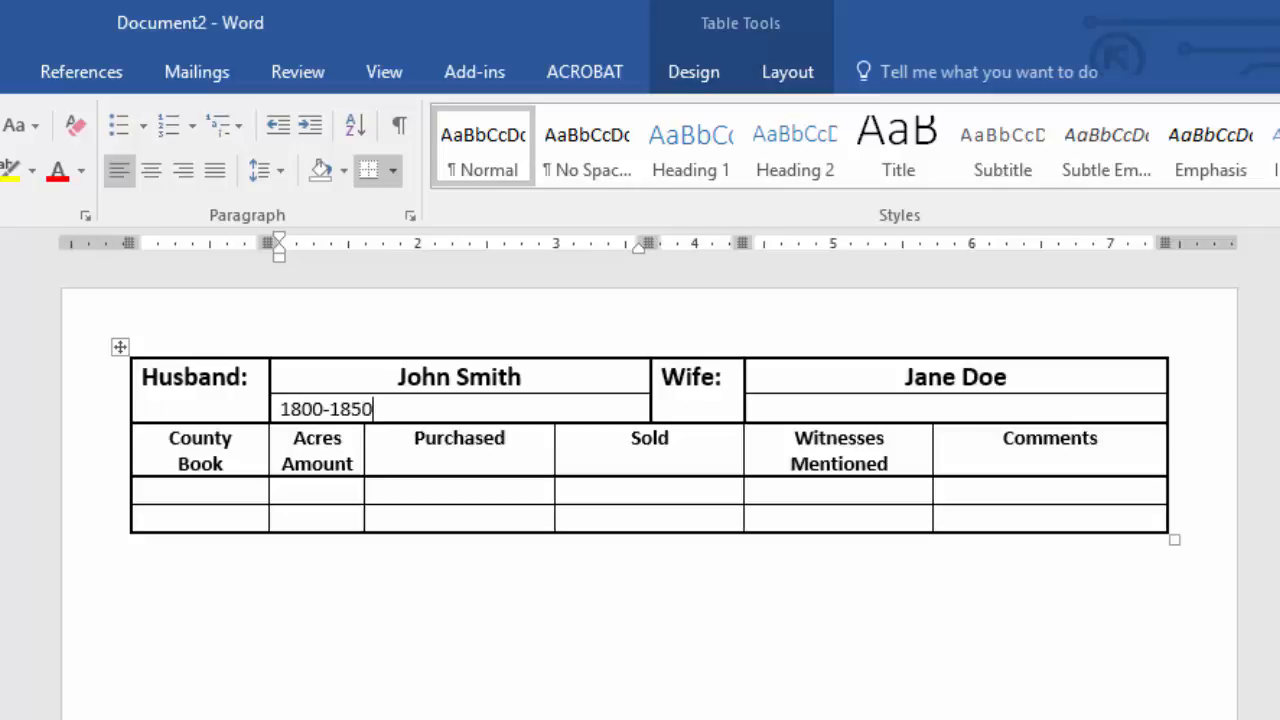
pyautogui.moveTo(392, 412); pyautogui.dragTo(278, 430)
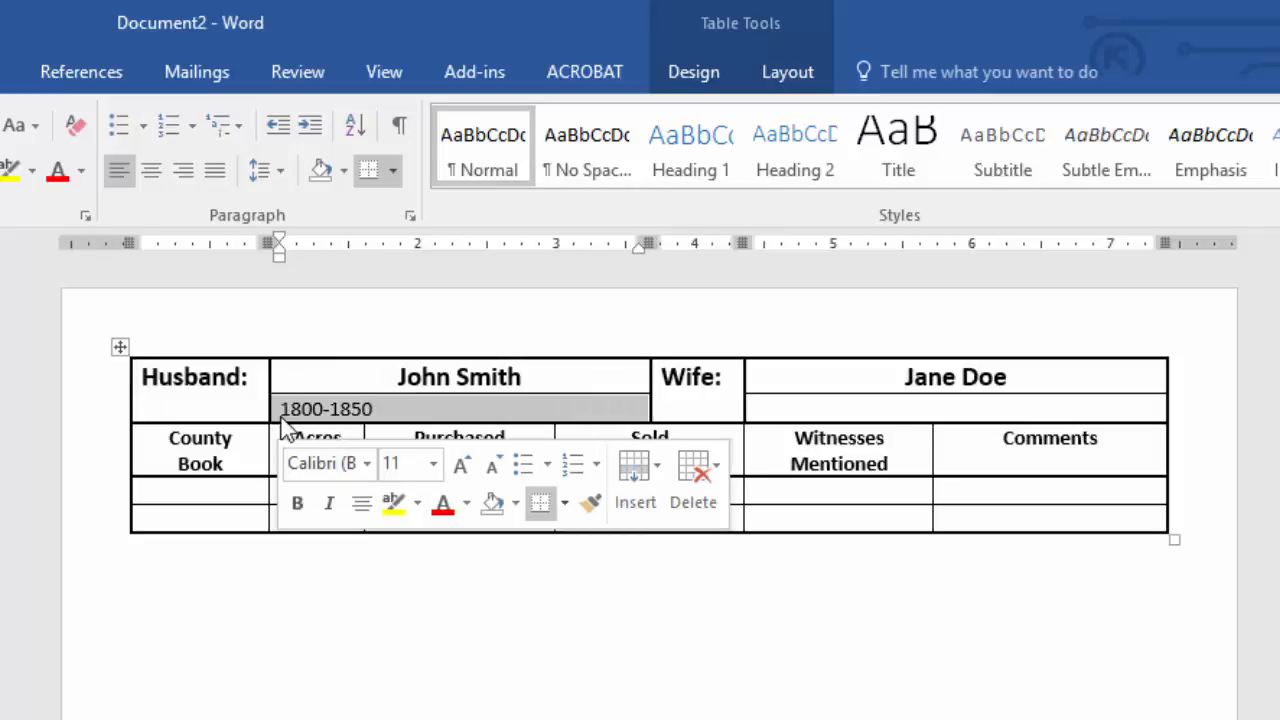
pyautogui.click(361, 503)
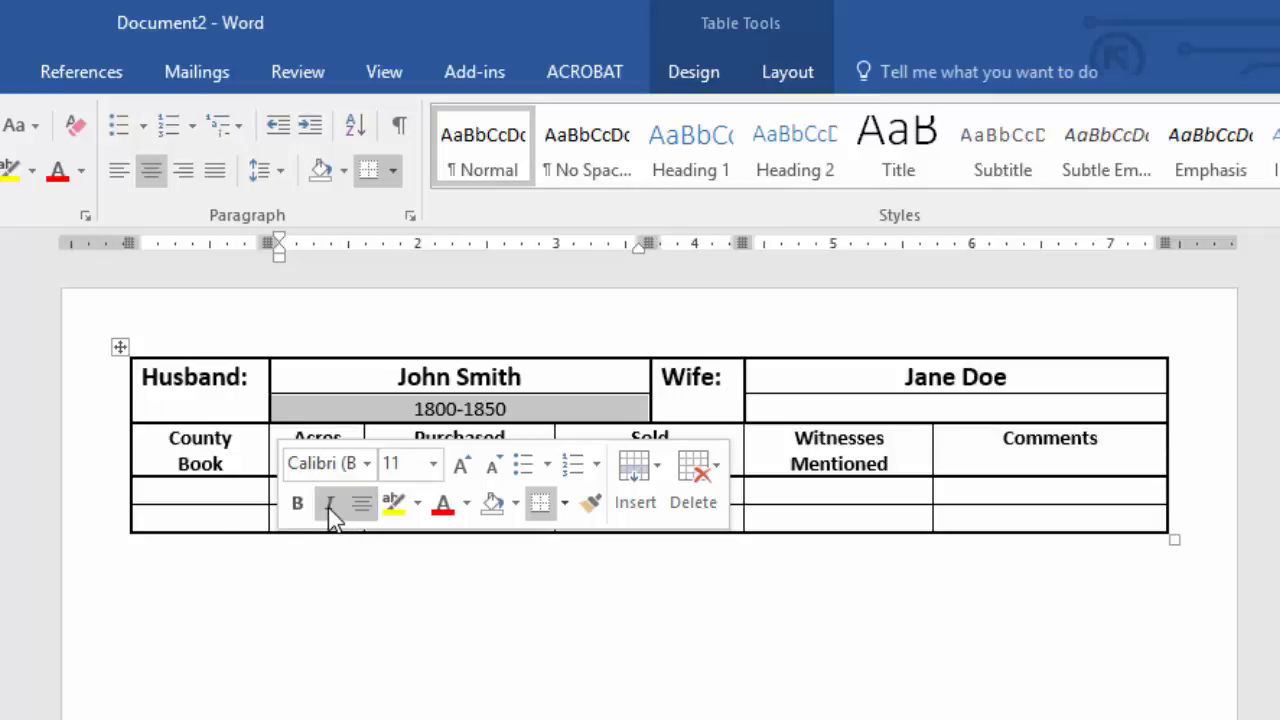
pyautogui.click(328, 507)
# - Add the years 1800-1850 in the cell below the wife's name, italicized and centered
pyautogui.click(957, 405)
pyautogui.write('18')
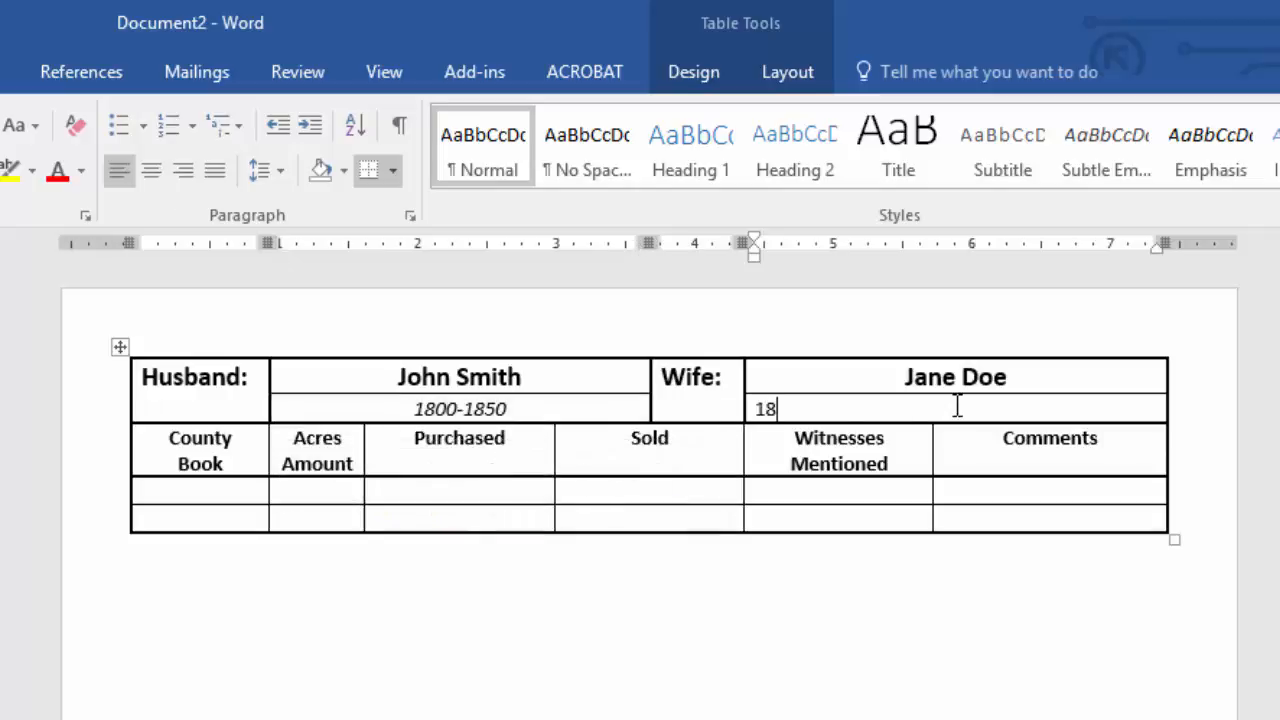
pyautogui.write('00-1850')
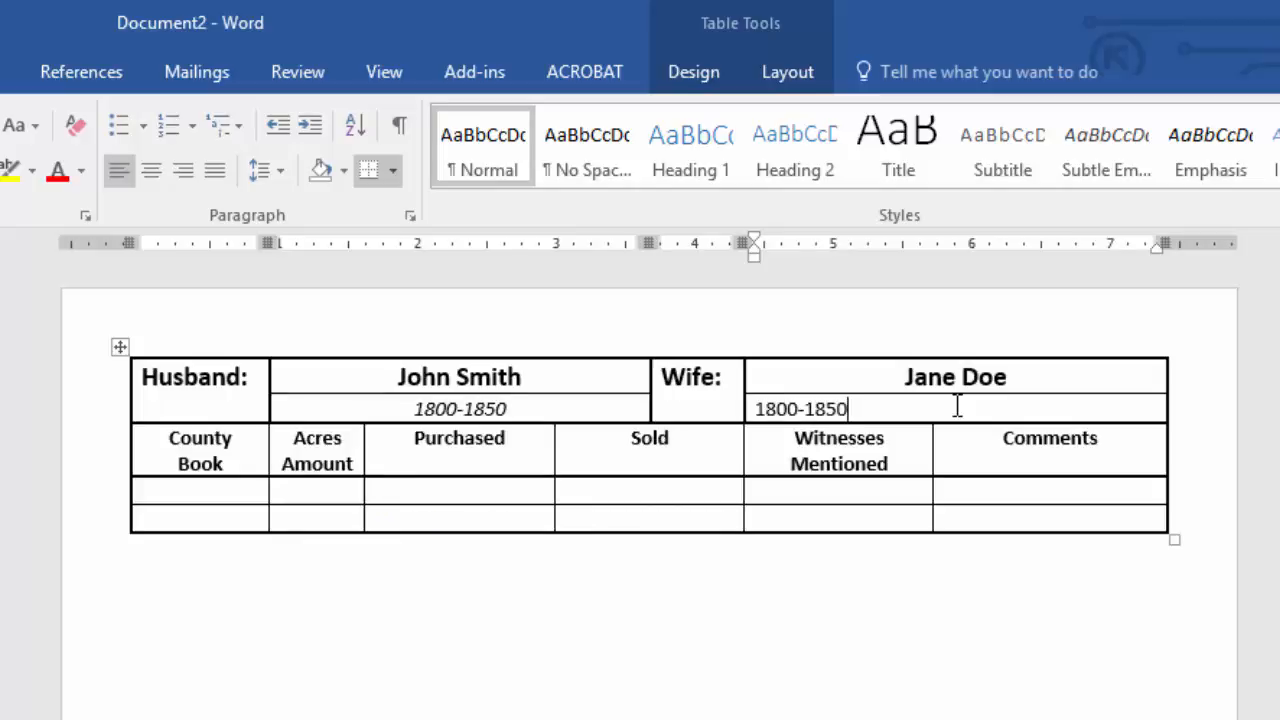
pyautogui.moveTo(870, 408); pyautogui.dragTo(766, 398)
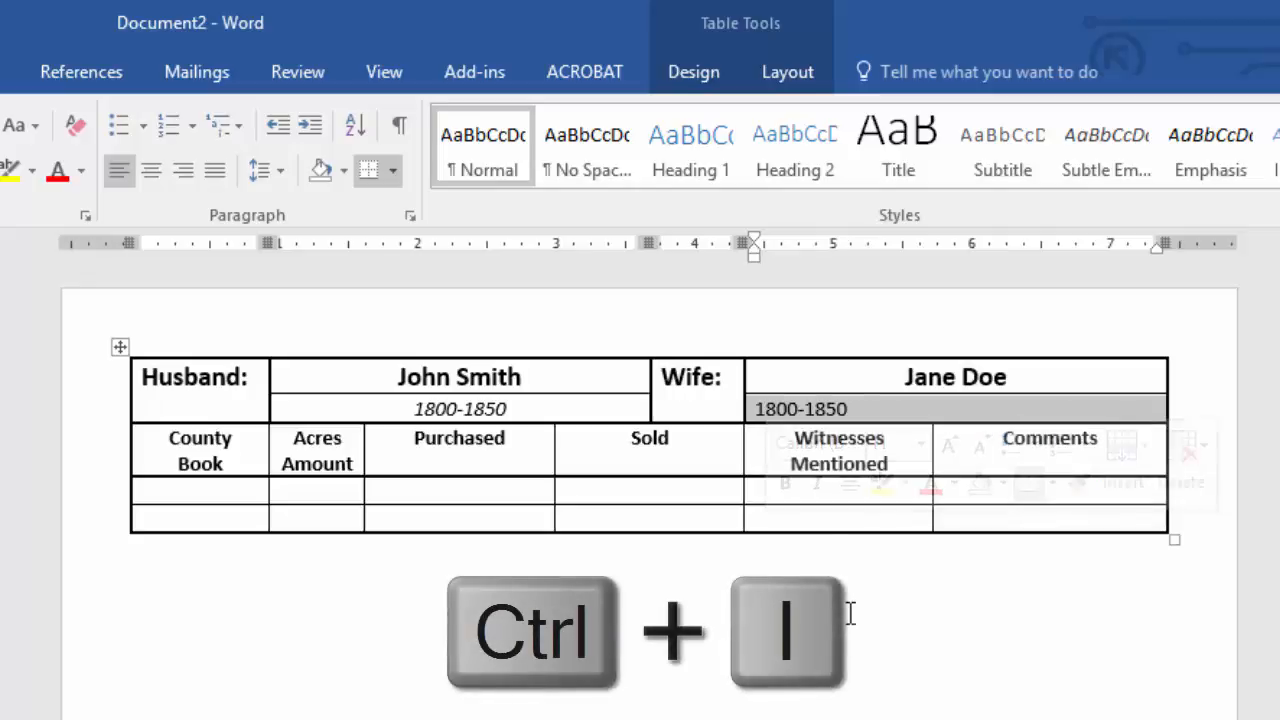
pyautogui.hotkey('ctrl', 'i')
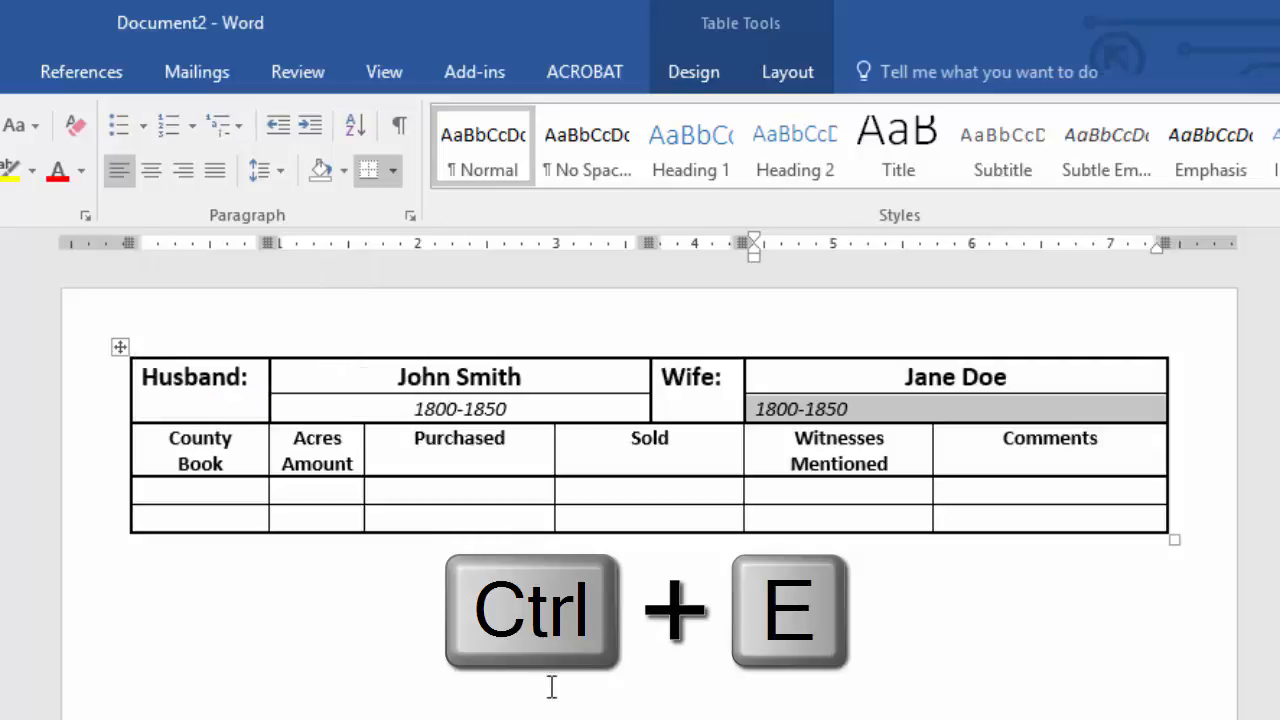
pyautogui.hotkey('ctrl', 'e')
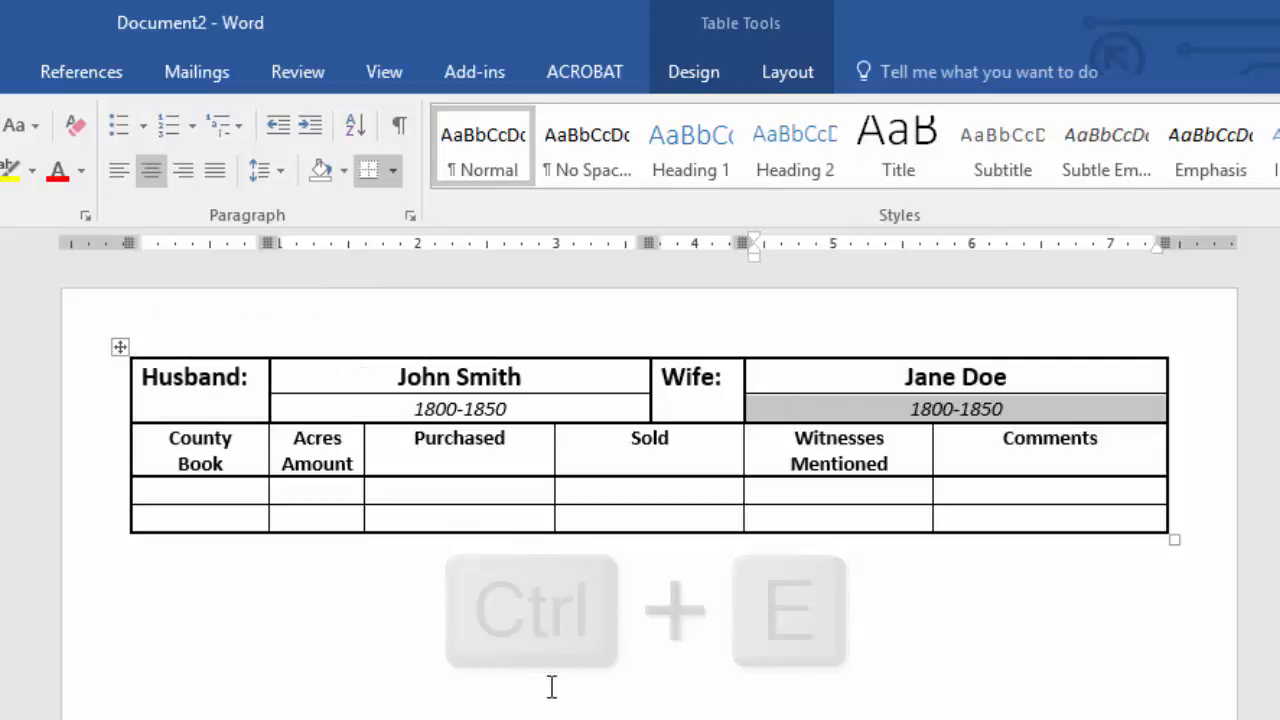
pyautogui.click(551, 686)
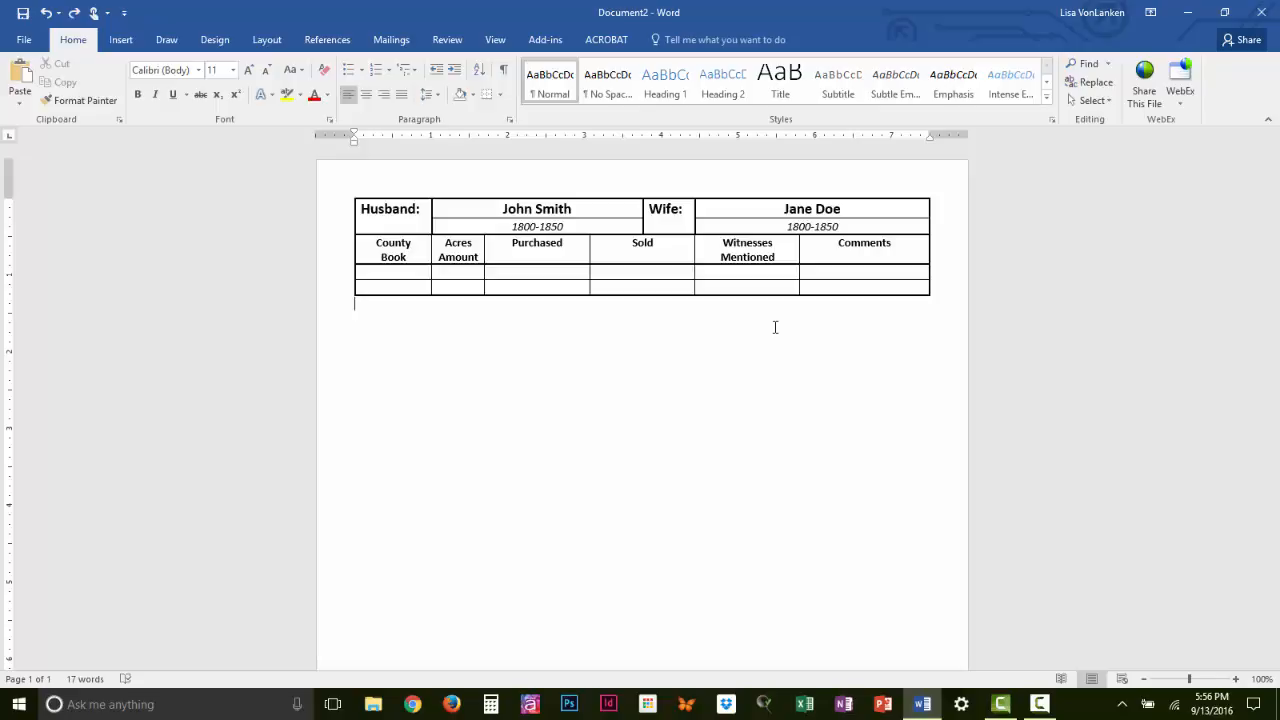
pyautogui.click(24, 40)
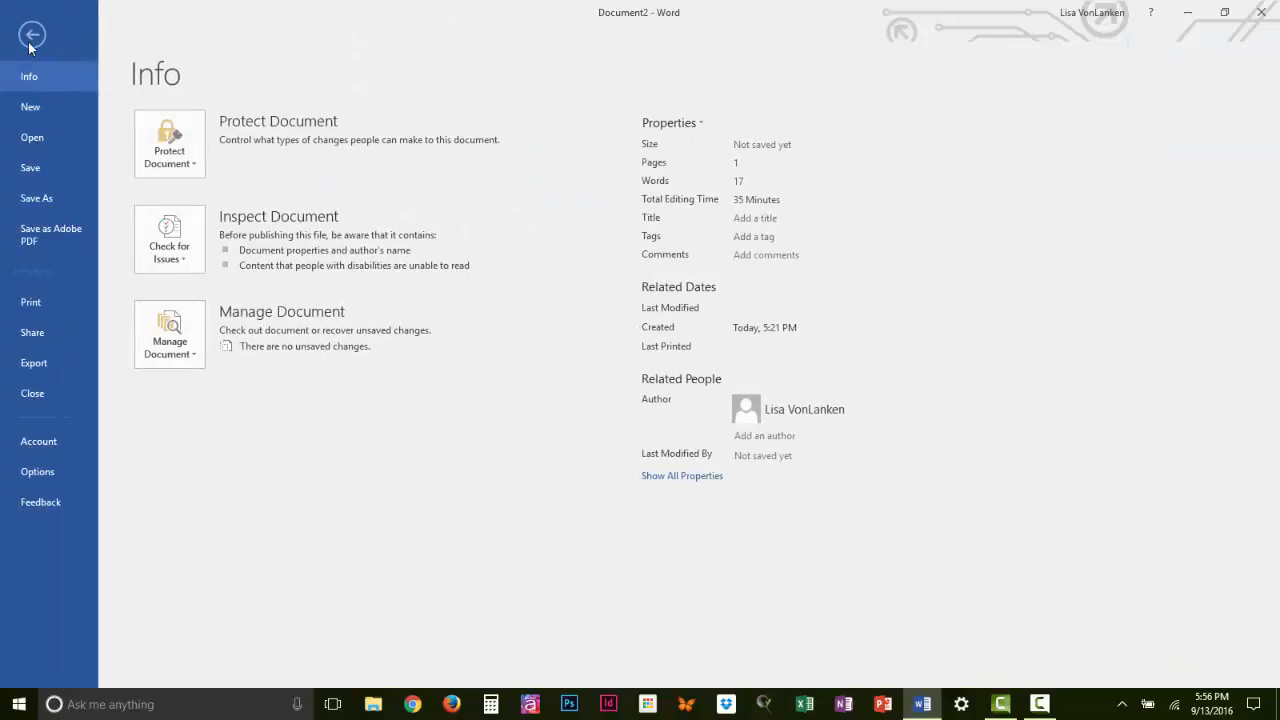
pyautogui.click(35, 202)
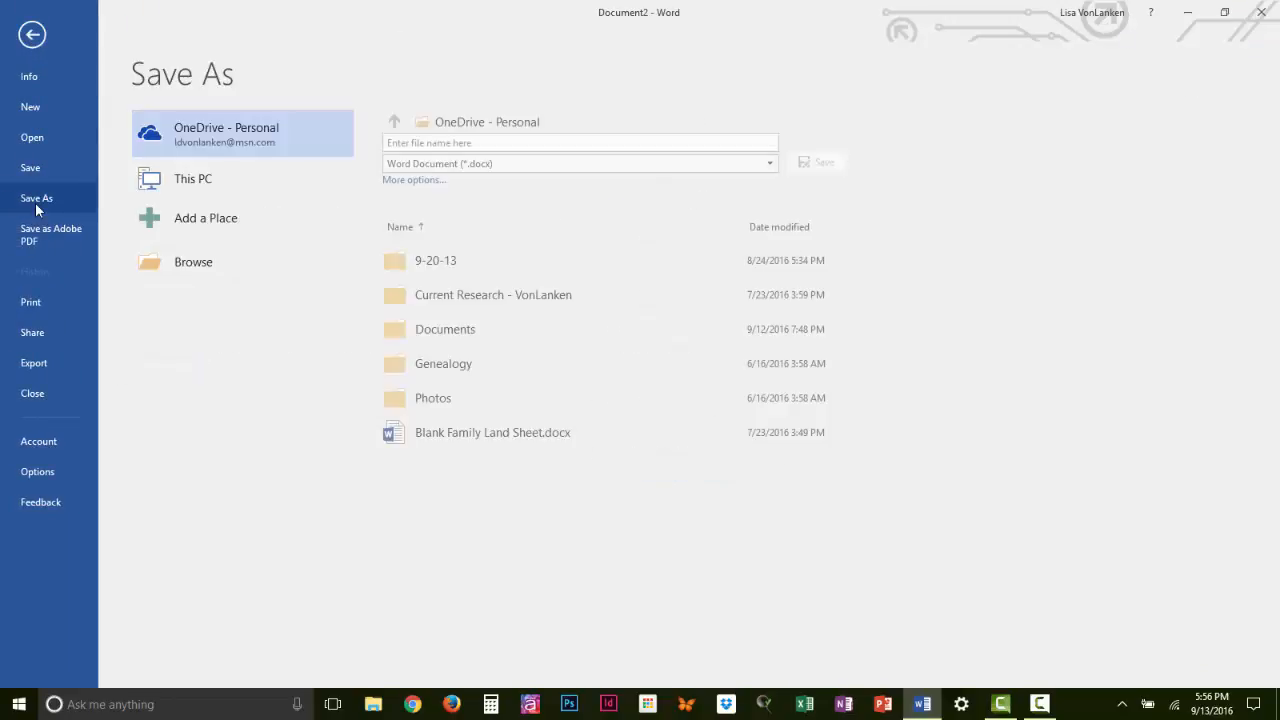
pyautogui.click(526, 140)
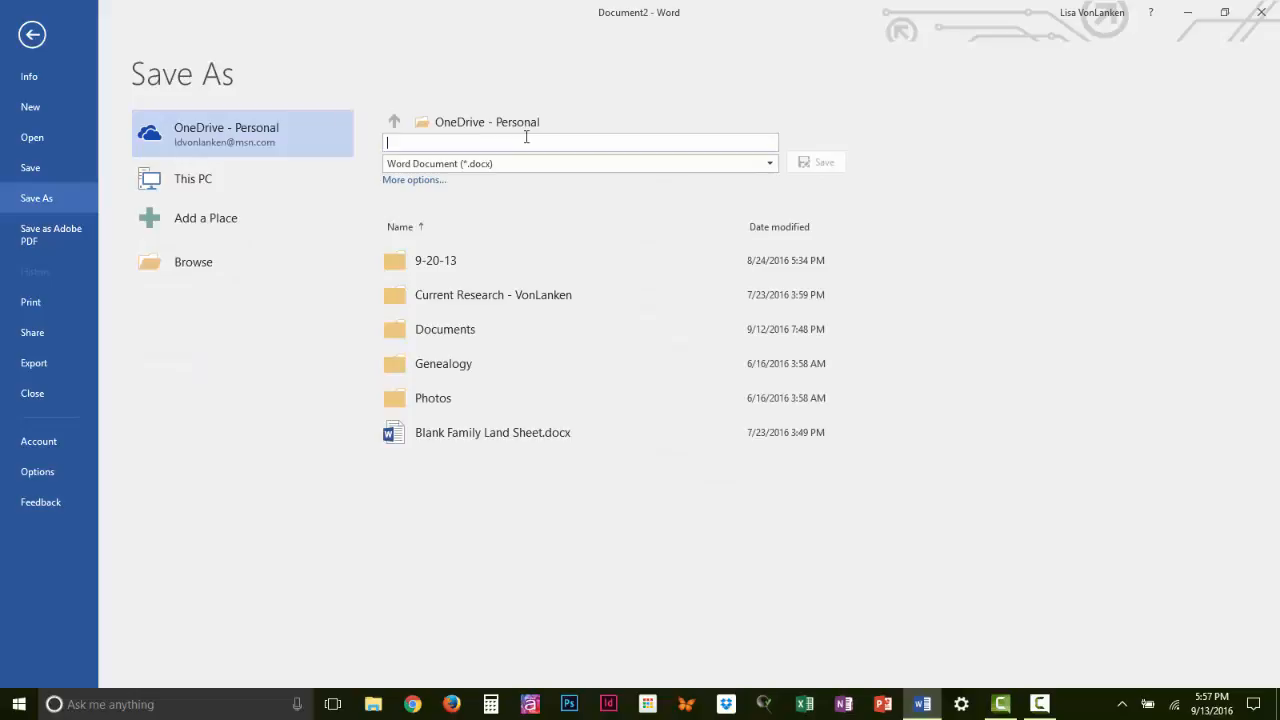
pyautogui.write('Blank Fa')
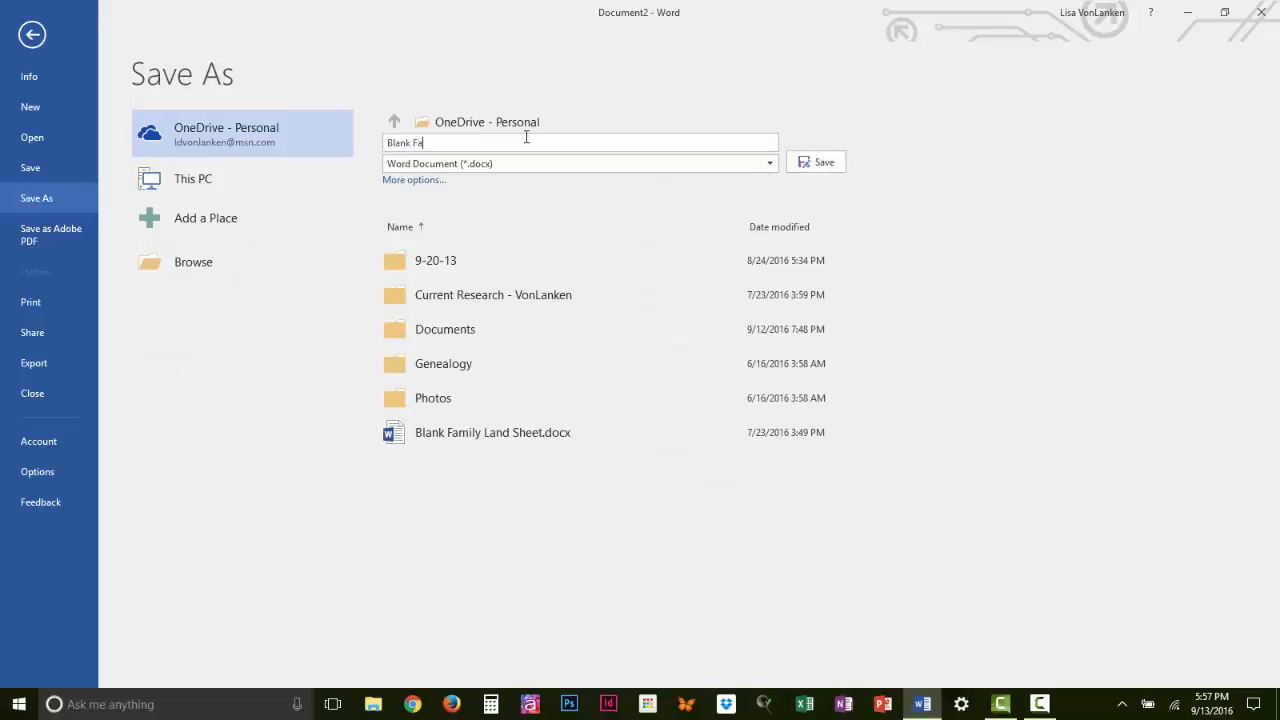
pyautogui.write('mily Land Sheet')
pyautogui.click(32, 35)
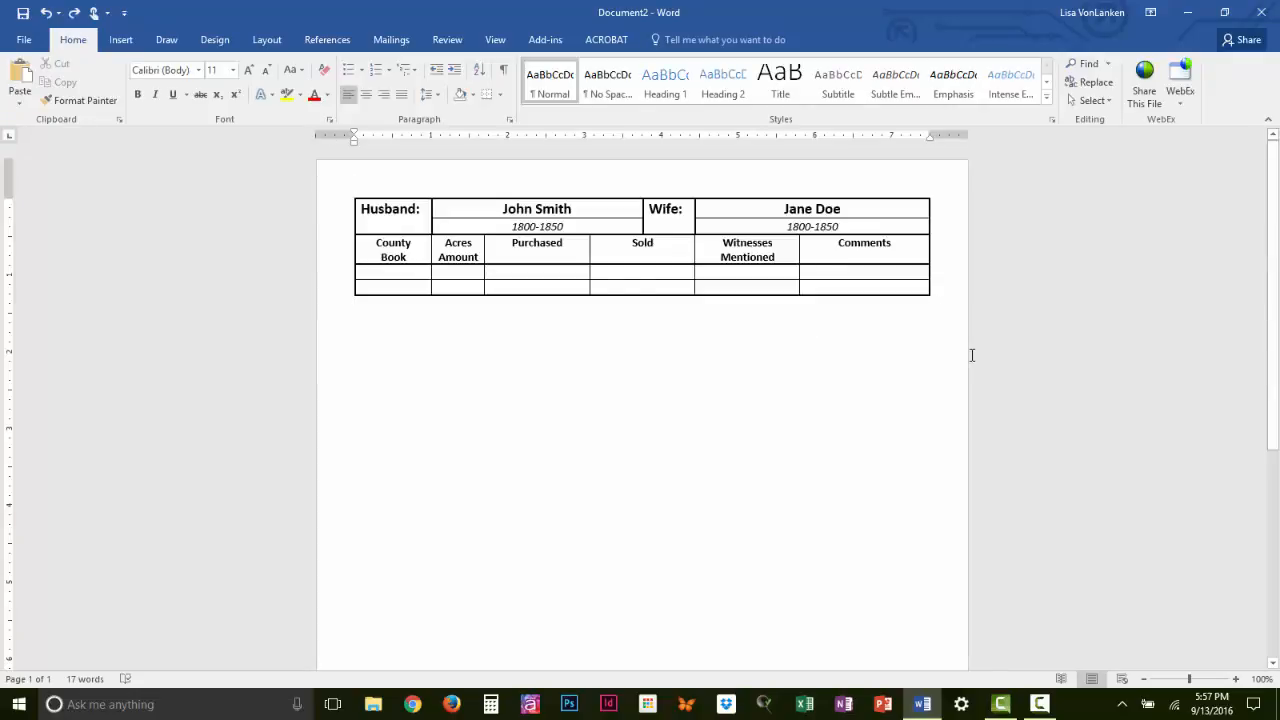